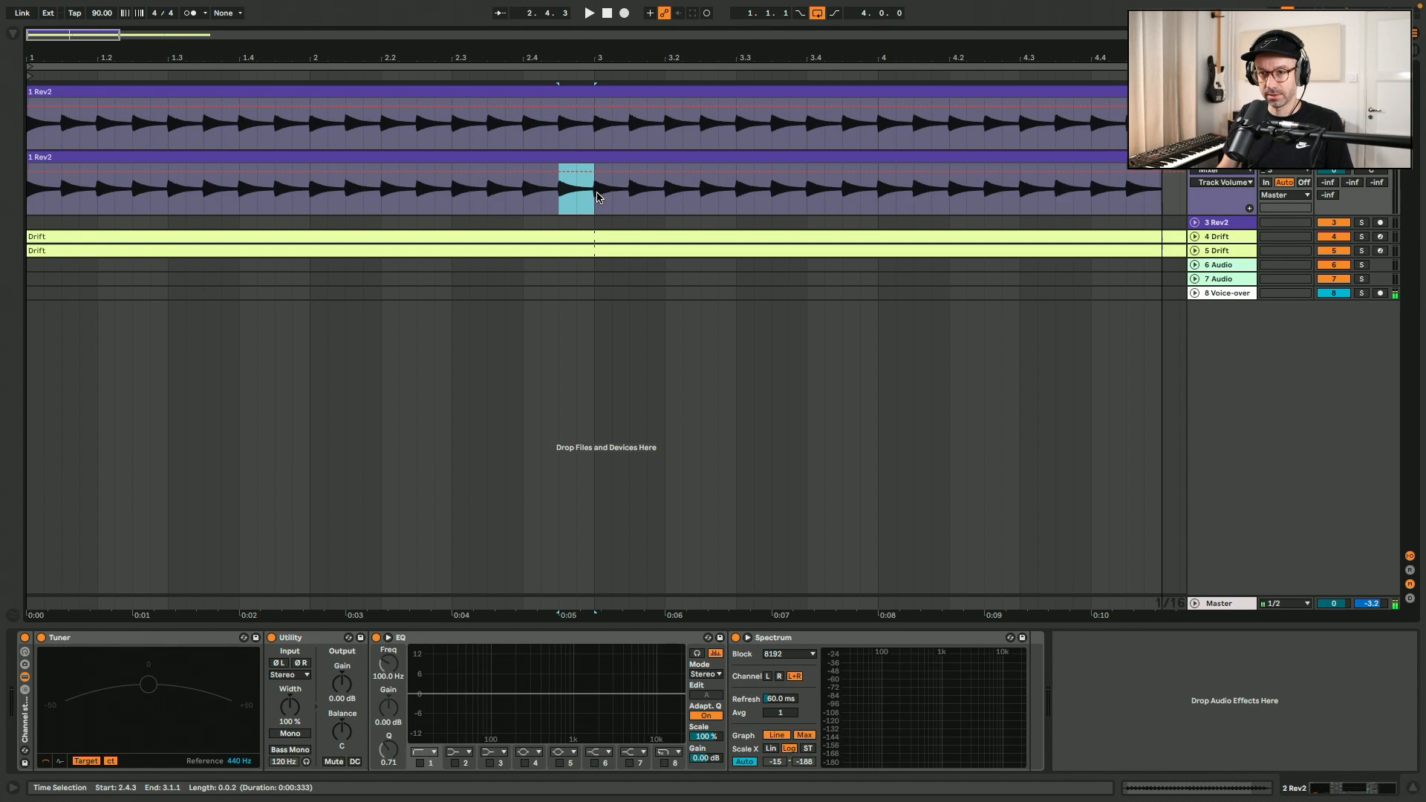
Isolate 2.4.3–3.1.1 and 4.4.3–5.1.1 on the second Rev2 track as reversed slices, deactivate the surrounding clips, and play the result.
{"action": "key", "text": "super+e"}
{"action": "left_click", "coordinate": [528, 153]}
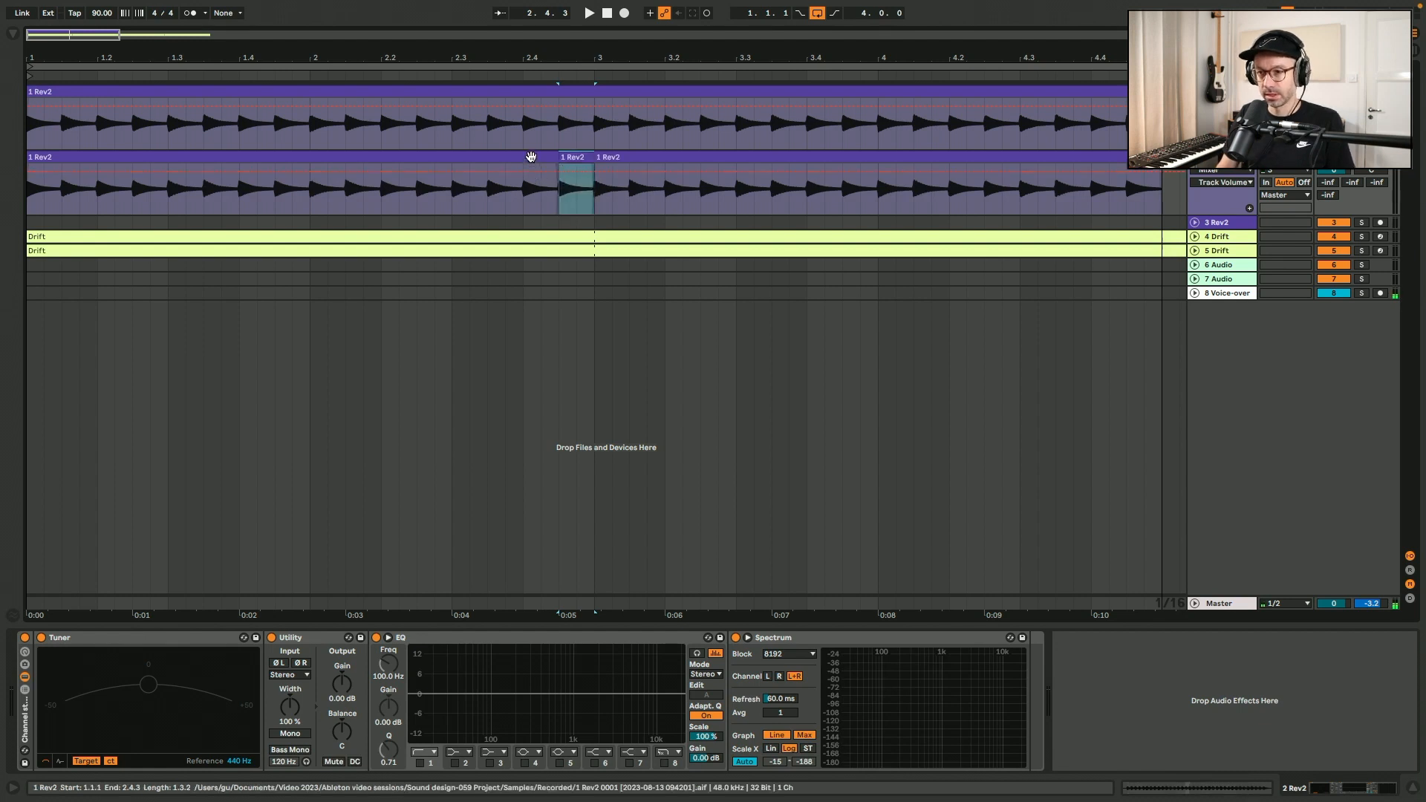
{"action": "key", "text": "0"}
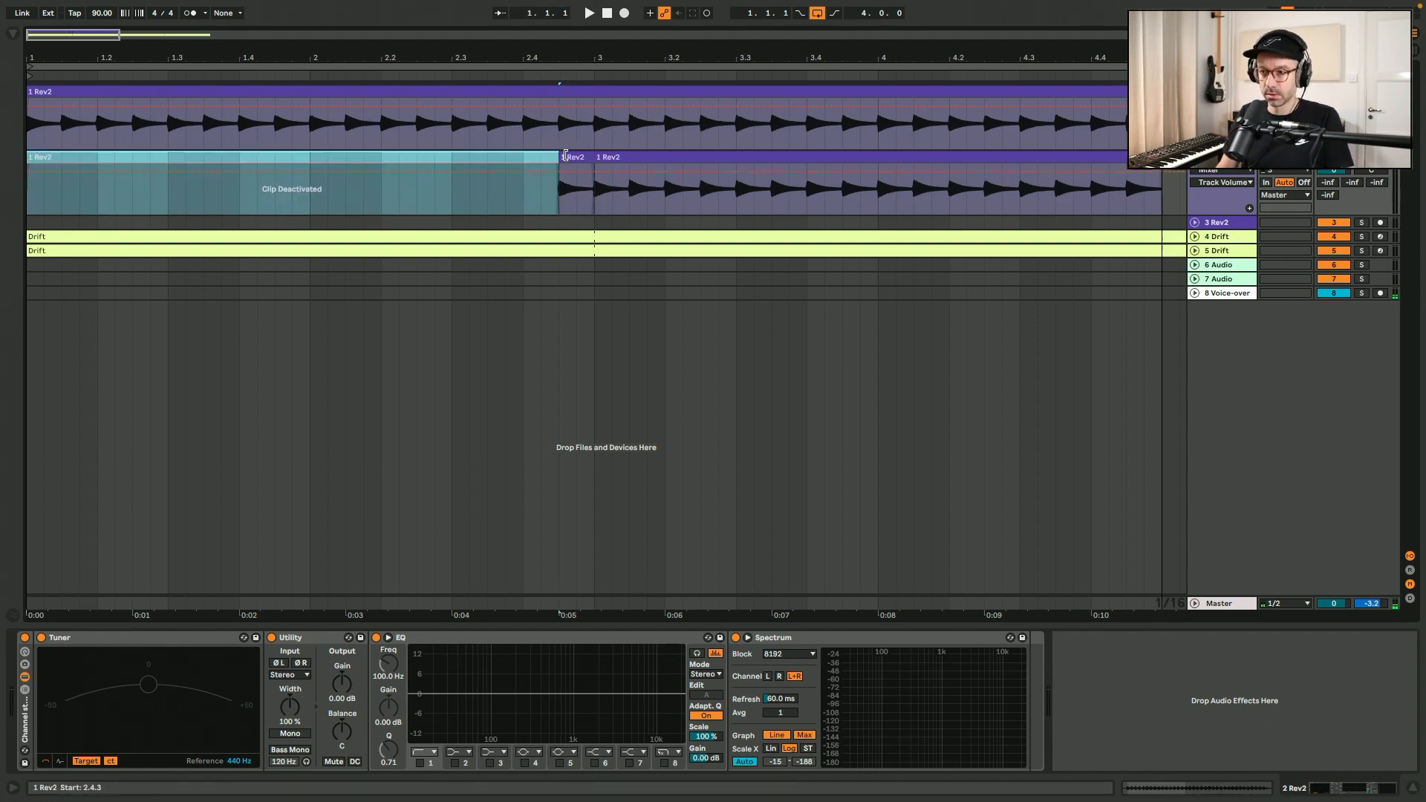
{"action": "left_click", "coordinate": [576, 157]}
{"action": "key", "text": "r"}
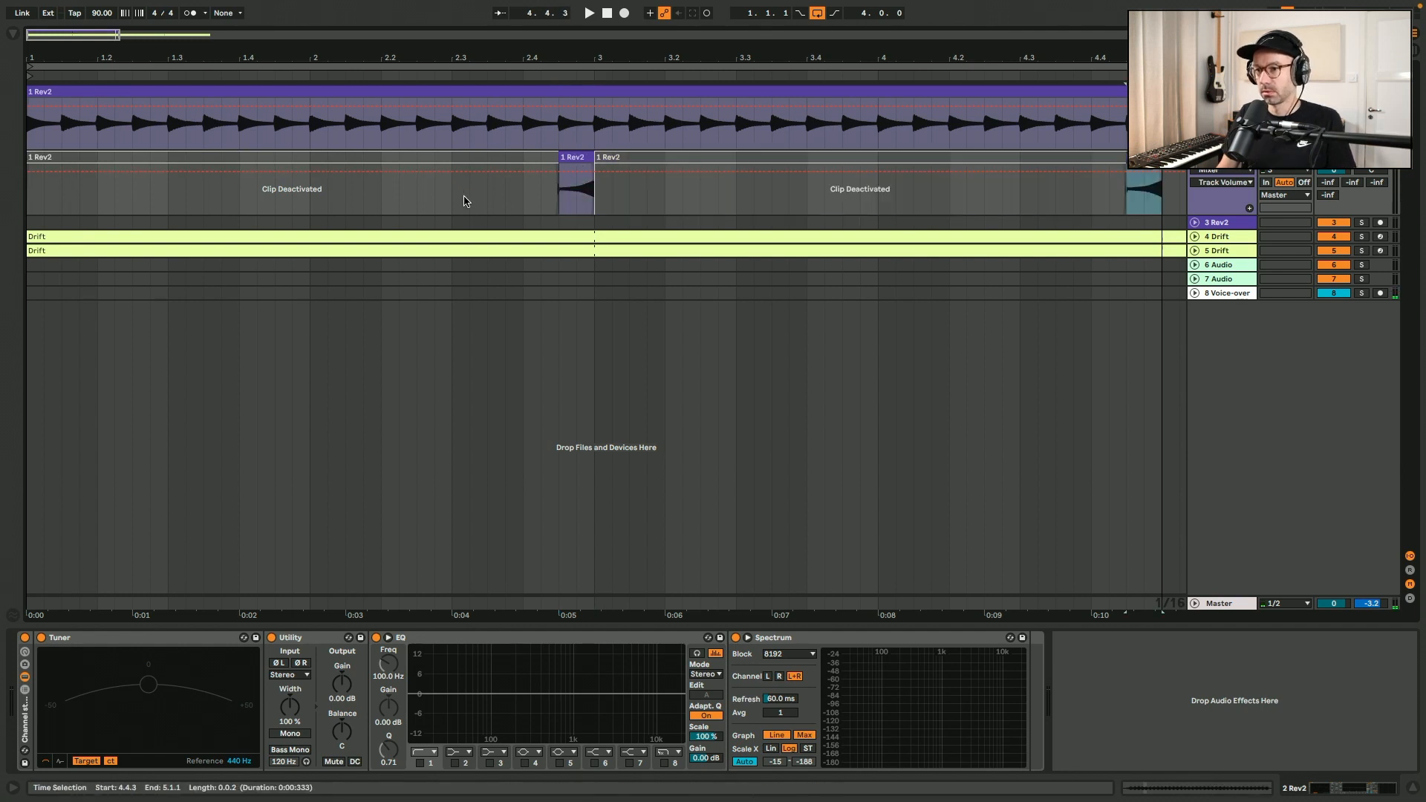
{"action": "left_click", "coordinate": [447, 197]}
{"action": "key", "text": "space"}
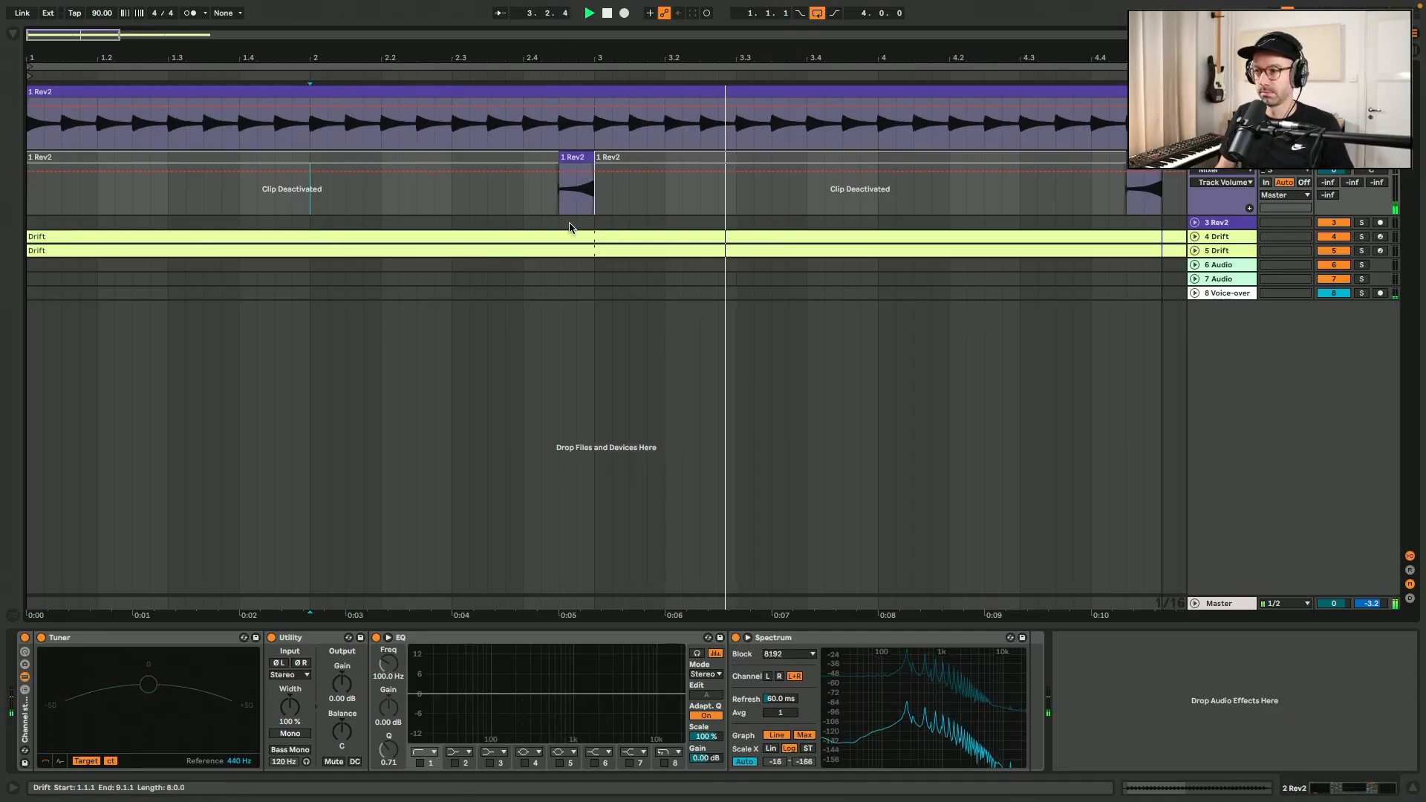
{"action": "key", "text": "space"}
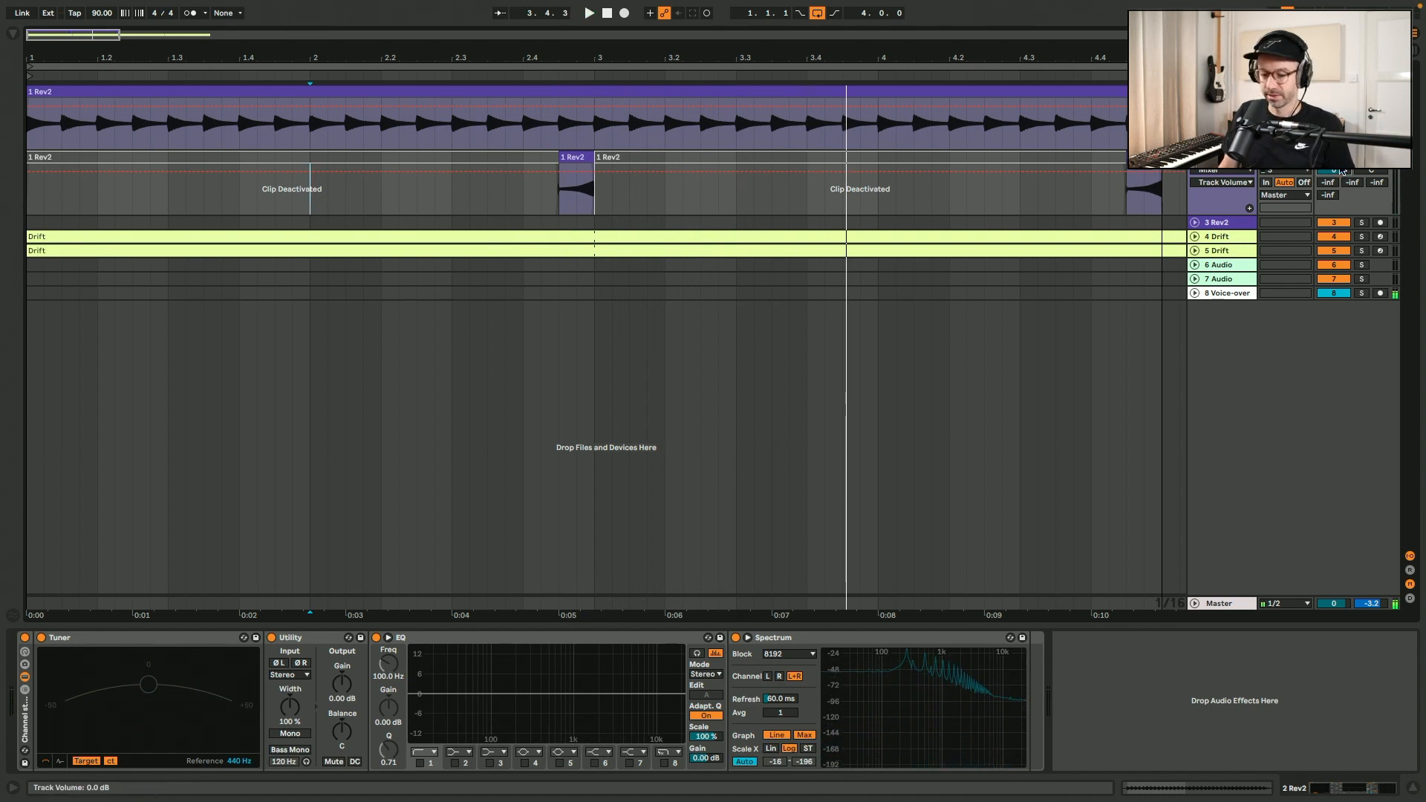
Split out and reactivate 1.4.3–2.1.1 and 3.4.3–4.1.1 on the second Rev2 track as further reversed slices.
{"action": "left_click_drag", "start_coordinate": [278, 199], "coordinate": [304, 199]}
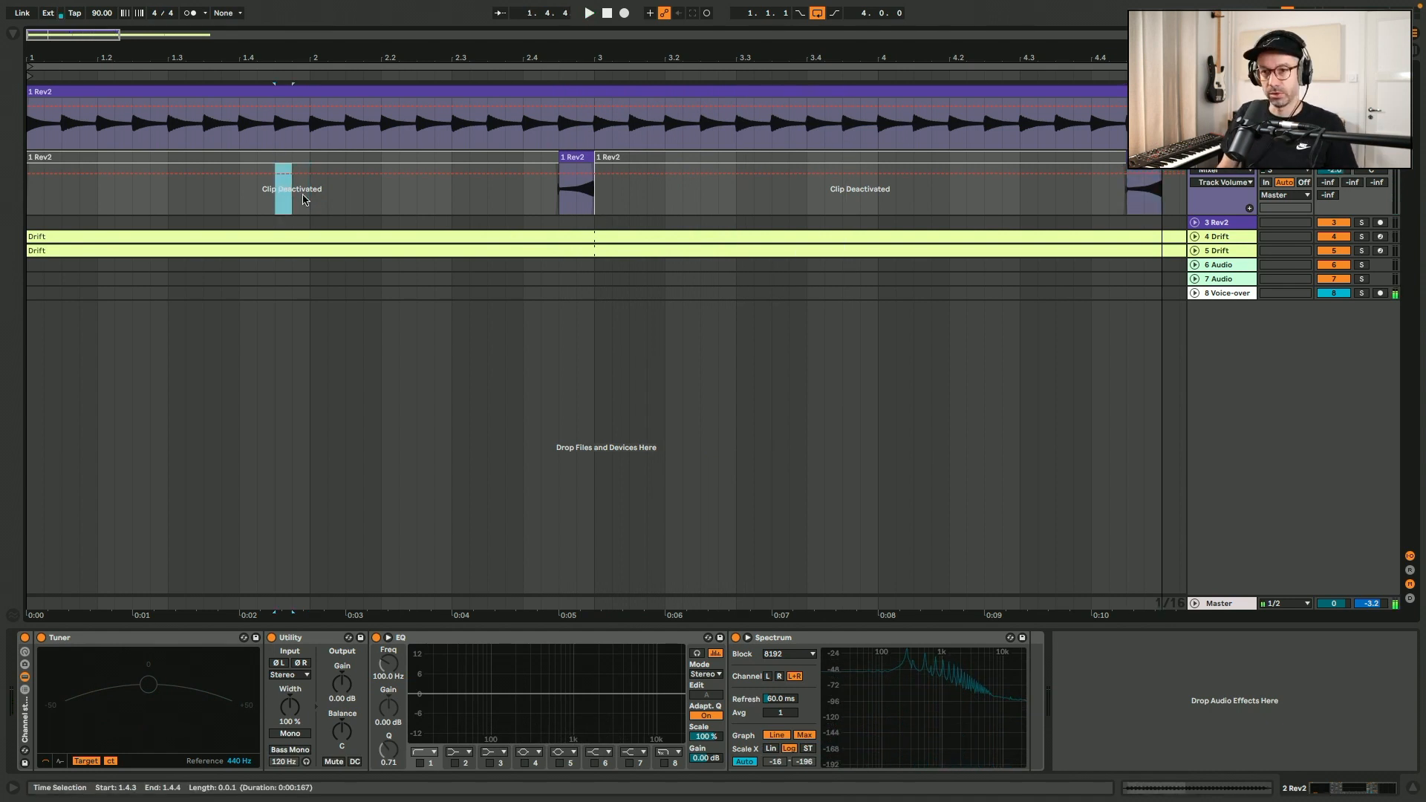
{"action": "key", "text": "ctrl+e"}
{"action": "left_click_drag", "start_coordinate": [841, 201], "coordinate": [891, 192]}
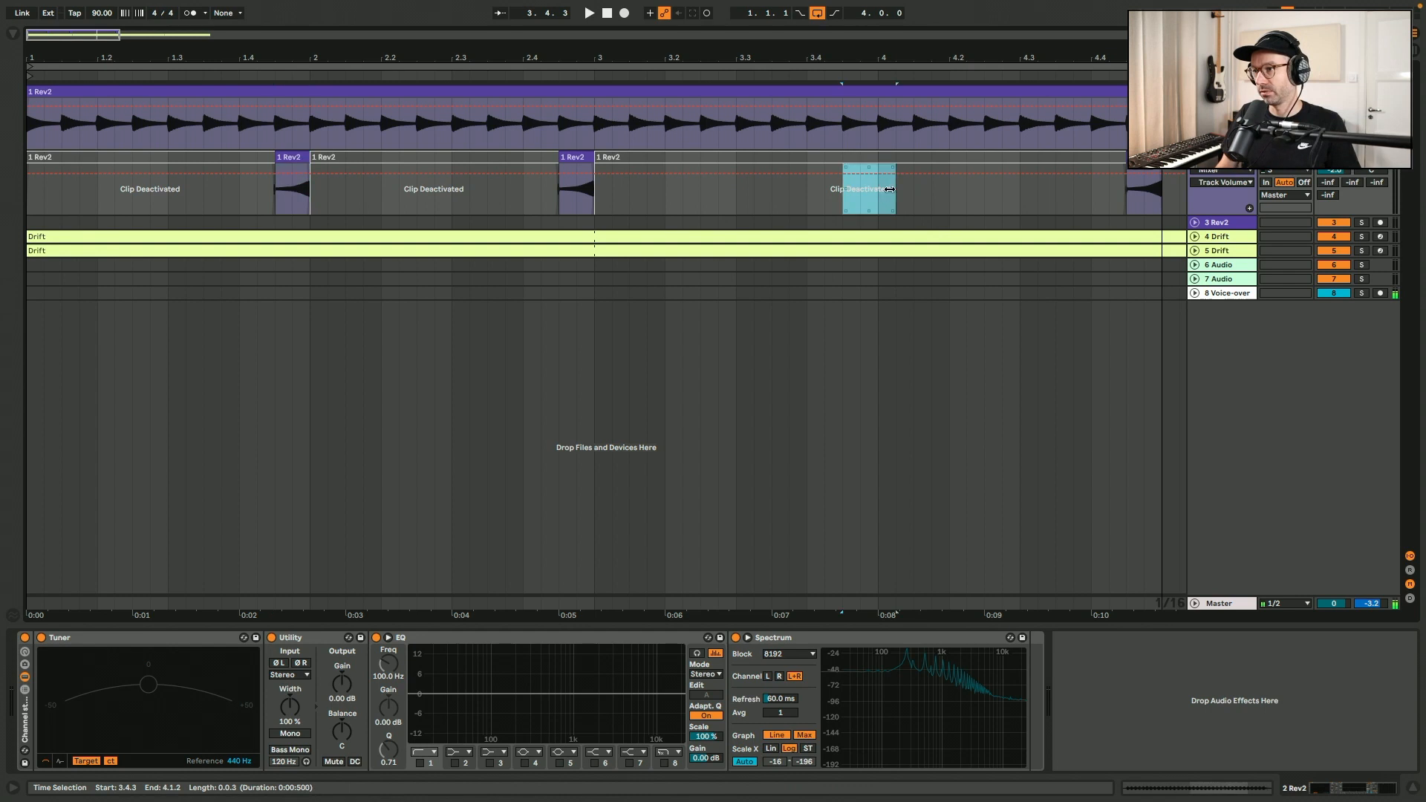
{"action": "left_click", "coordinate": [880, 190]}
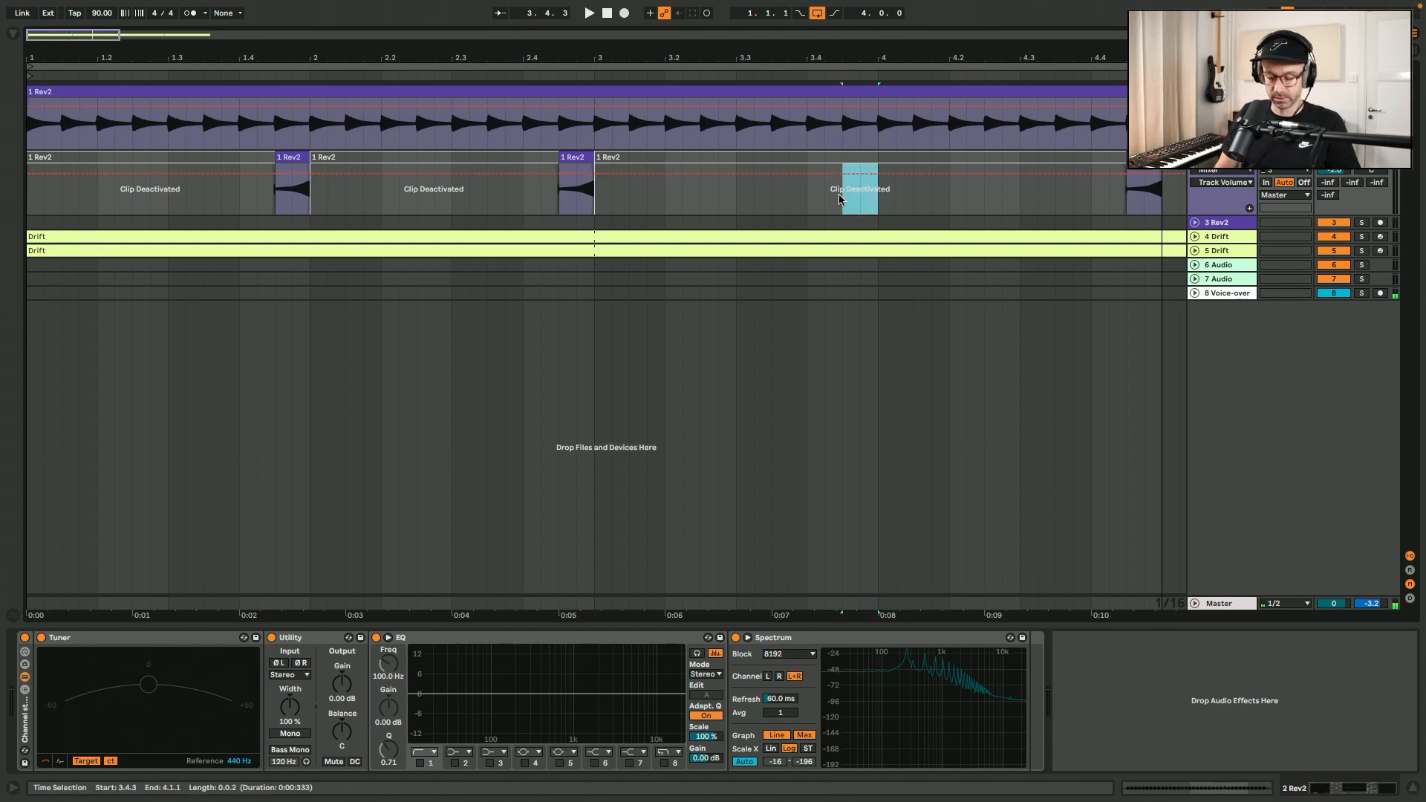
{"action": "key", "text": "0"}
Extend the final active slice on the second Rev2 track to span 4.4.1–5.1.1 and play back the ending.
{"action": "left_click_drag", "start_coordinate": [859, 125], "coordinate": [919, 165]}
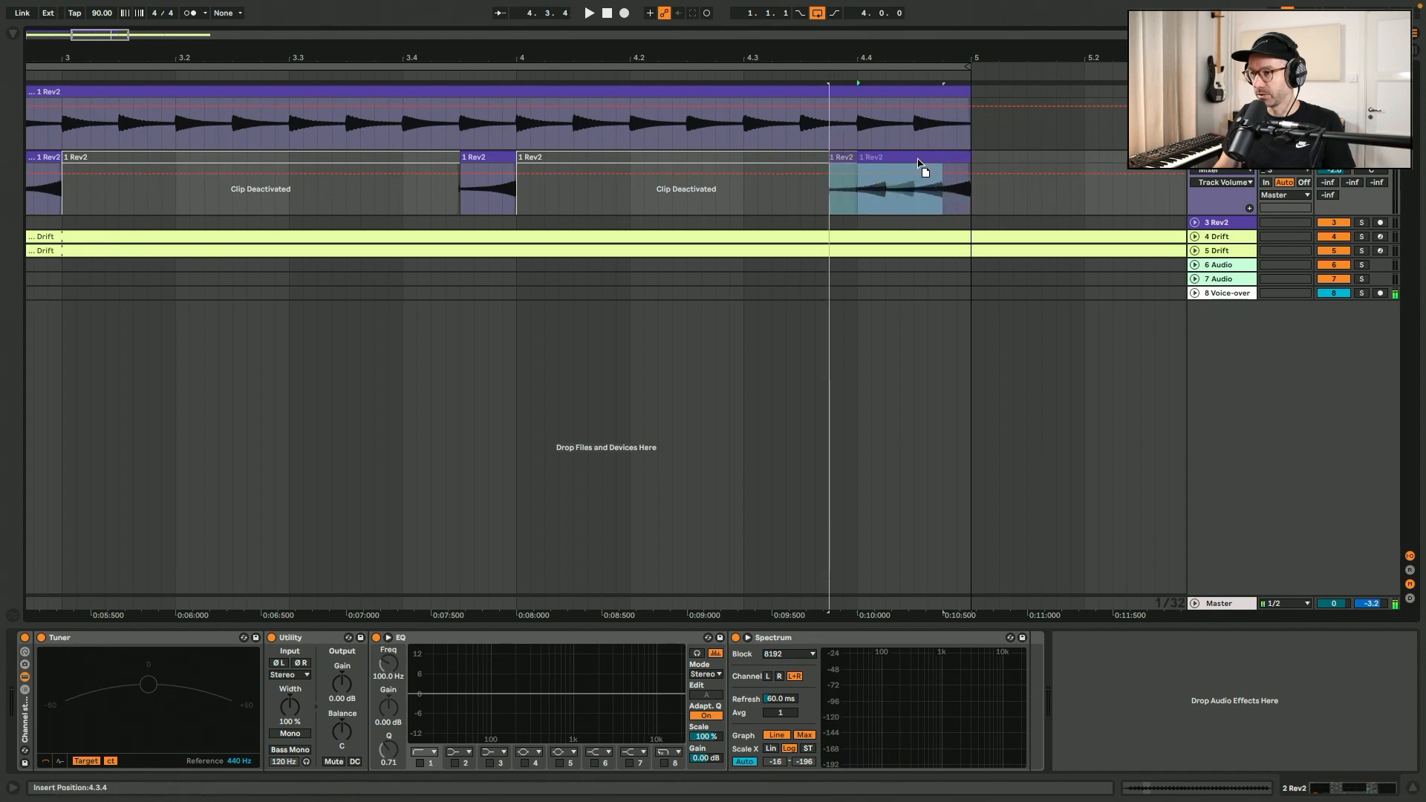
{"action": "left_click", "coordinate": [731, 199]}
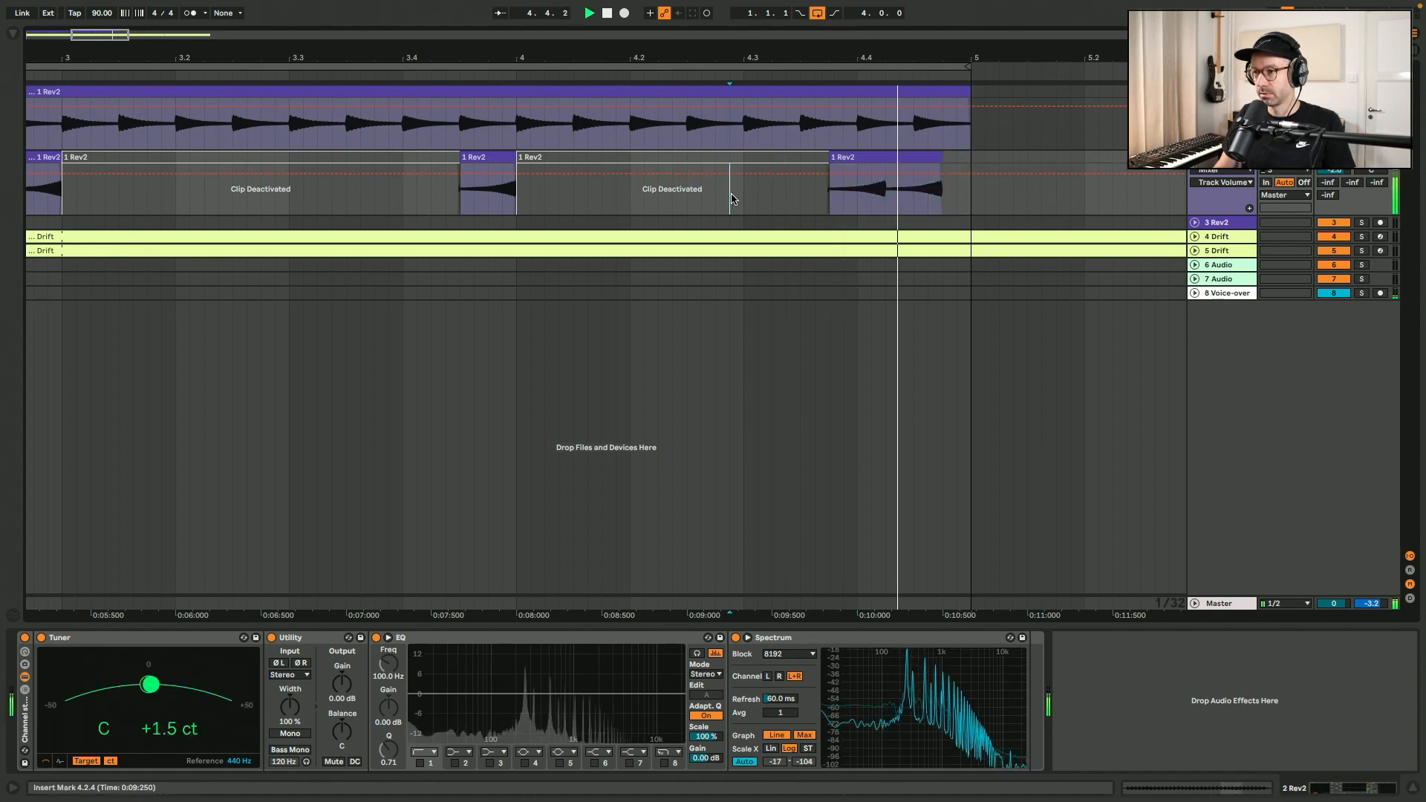
{"action": "key", "text": "space"}
{"action": "key", "text": "space"}
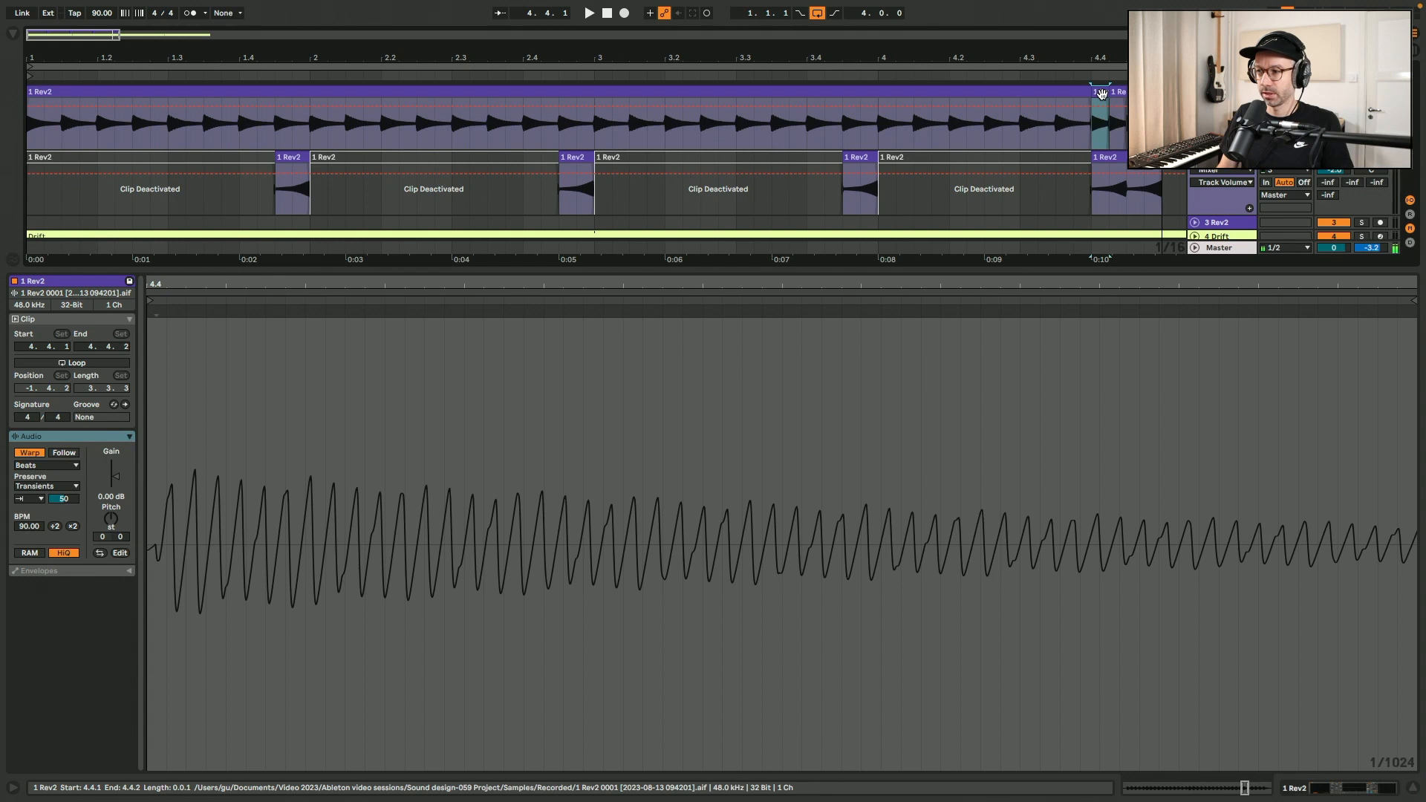
Repeat the sixteenth-note slice from 4.4.1 at 4.4.2 on the first Rev2 track and play the end of bar 4.
{"action": "left_click_drag", "start_coordinate": [1101, 93], "coordinate": [1119, 93]}
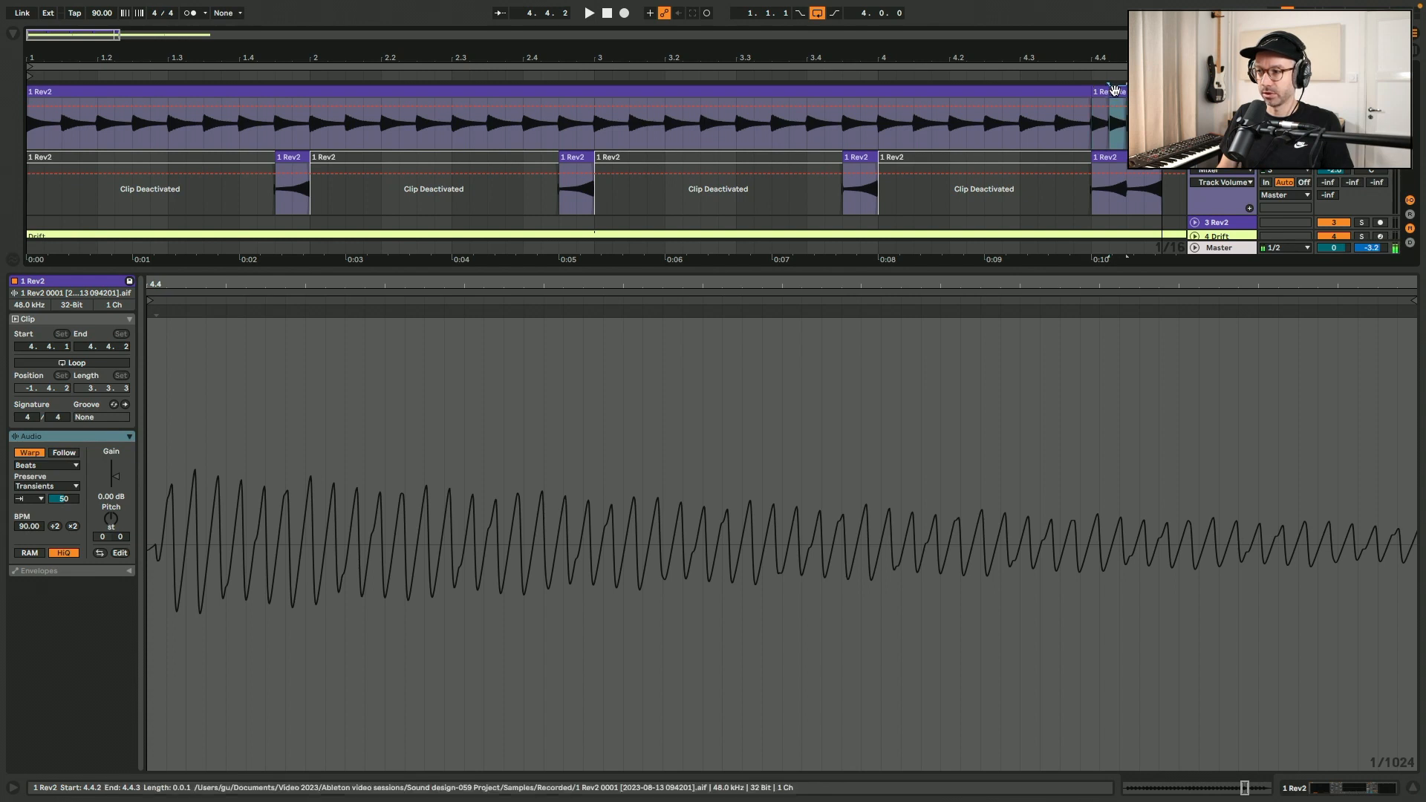
{"action": "left_click", "coordinate": [1085, 129]}
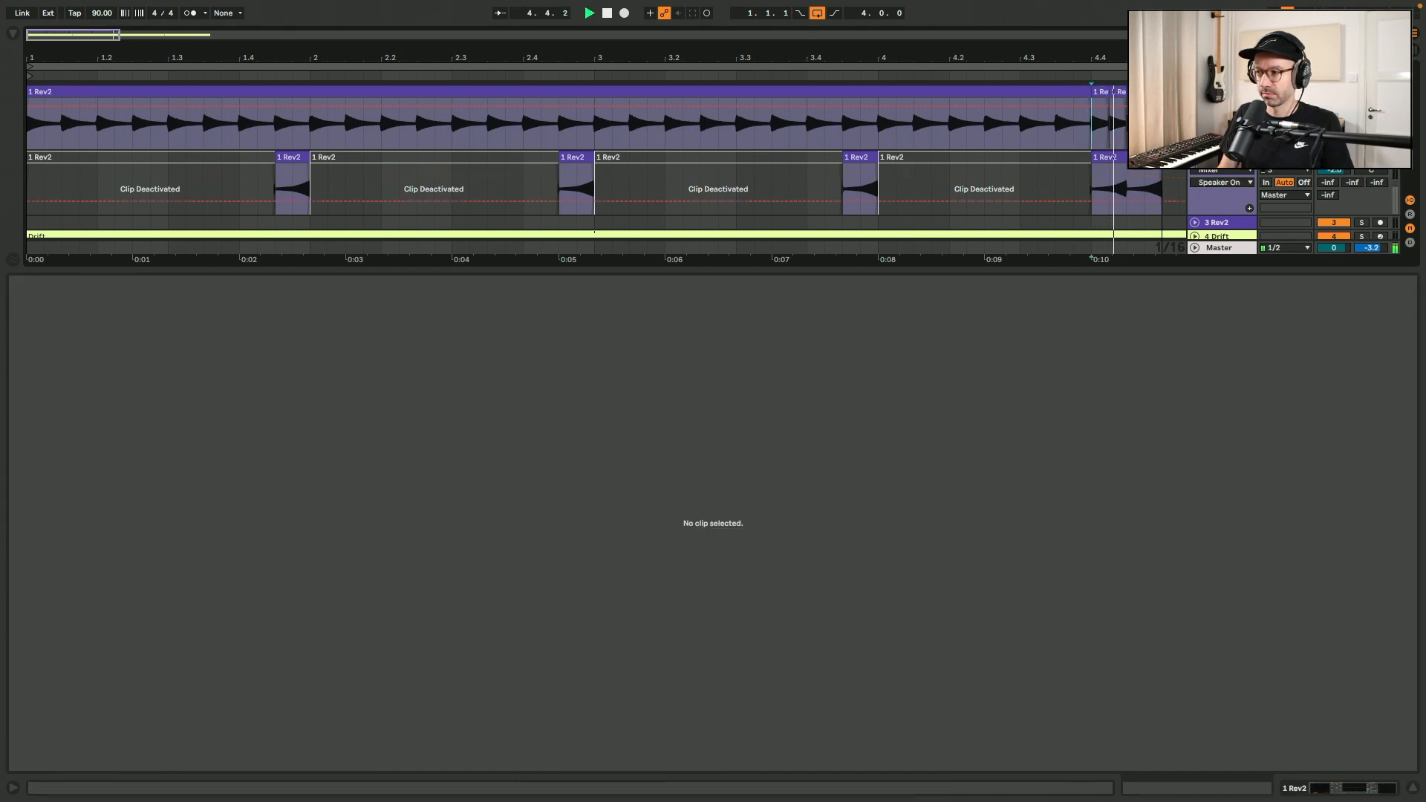
{"action": "key", "text": "space"}
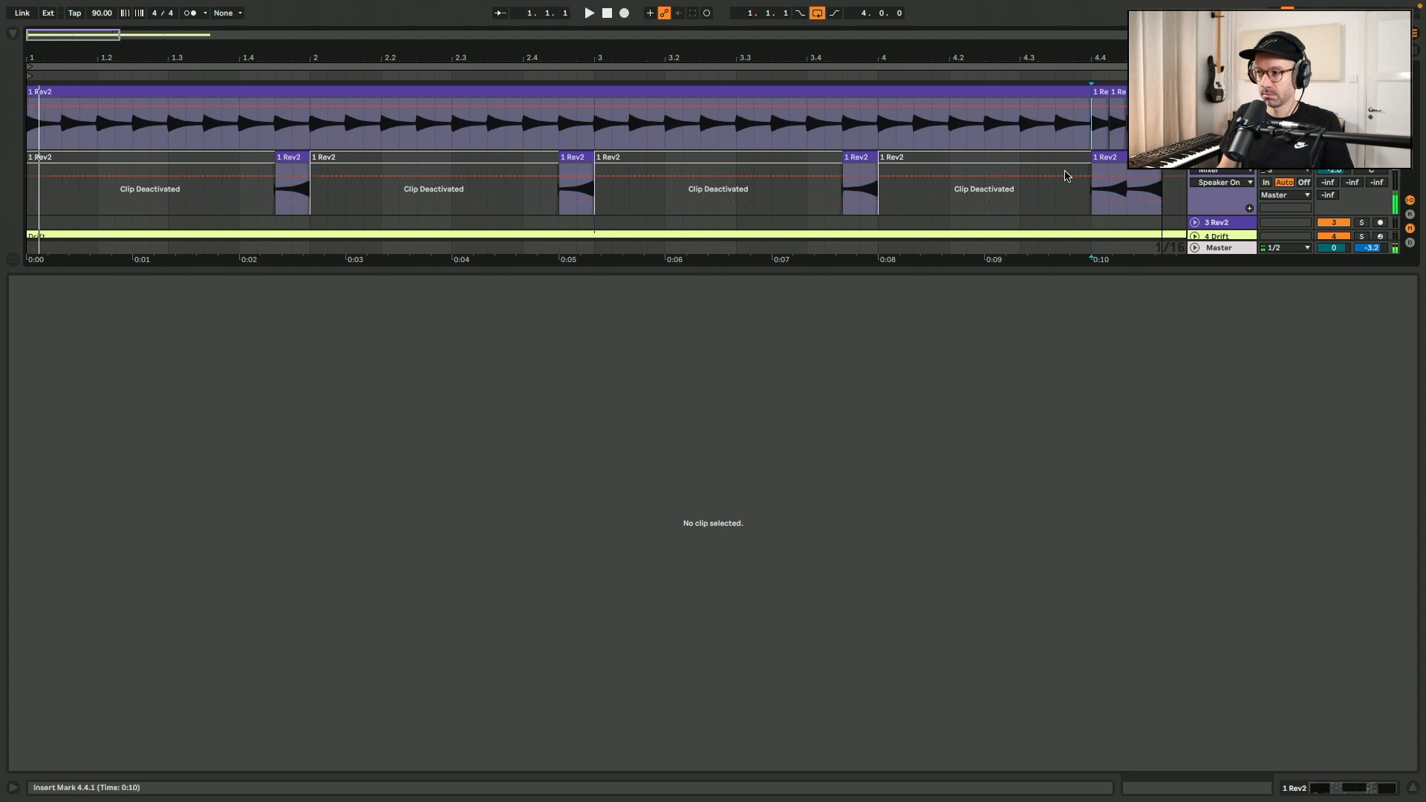
{"action": "left_click", "coordinate": [1020, 197]}
{"action": "key", "text": "space"}
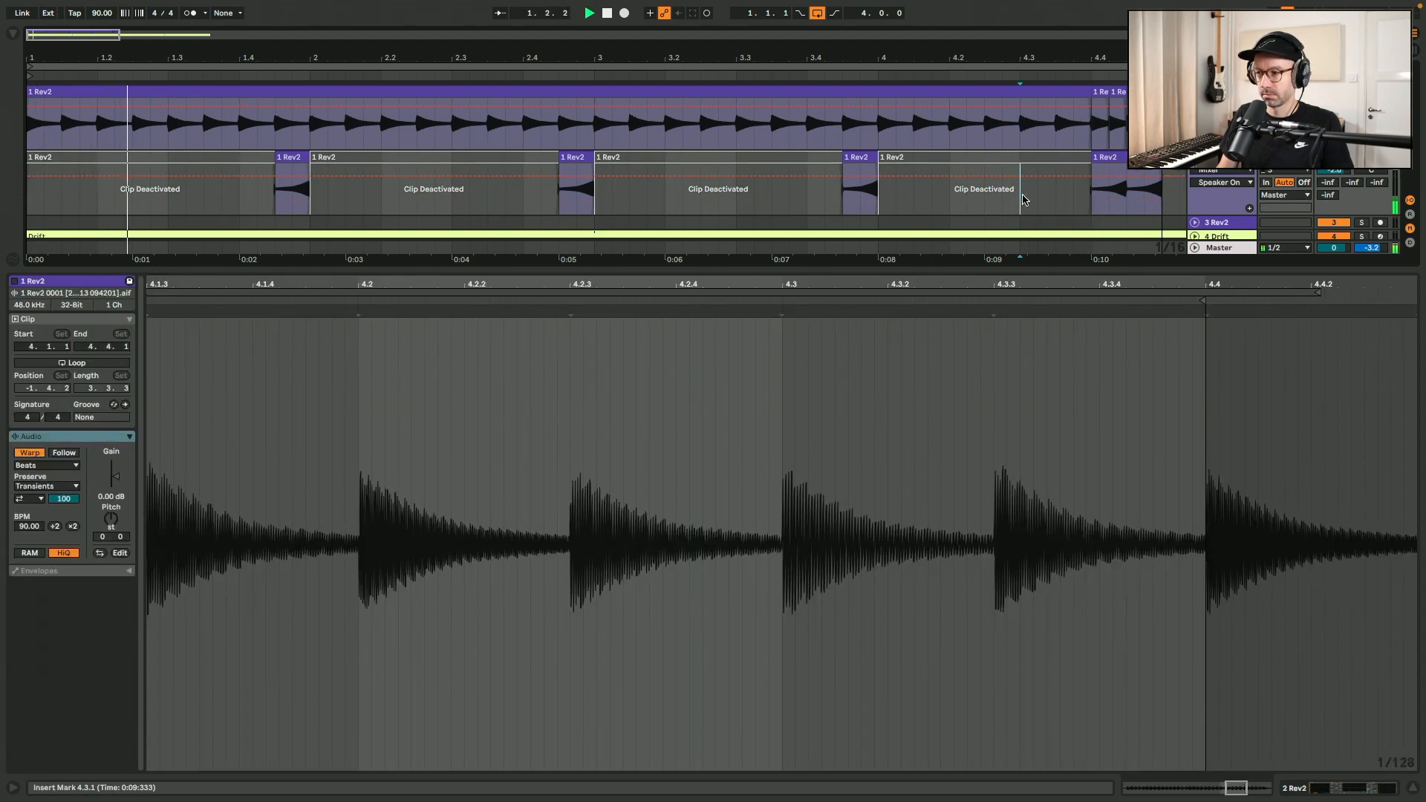
Split the first Rev2 clip at bar 3, transpose its opening part by -12 st, and extend that part to 4.4.1.
{"action": "left_click", "coordinate": [1409, 792]}
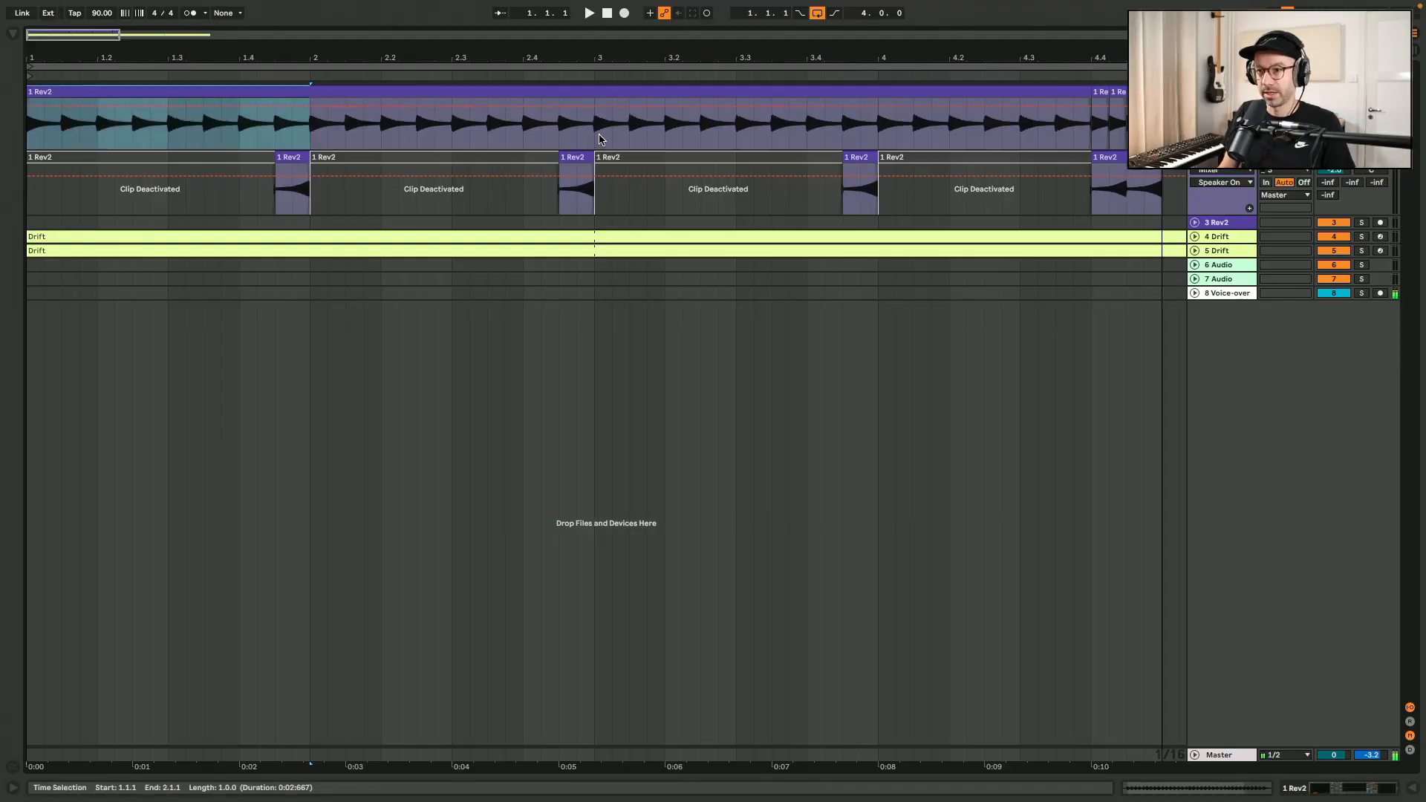
{"action": "left_click_drag", "start_coordinate": [599, 139], "coordinate": [31, 134]}
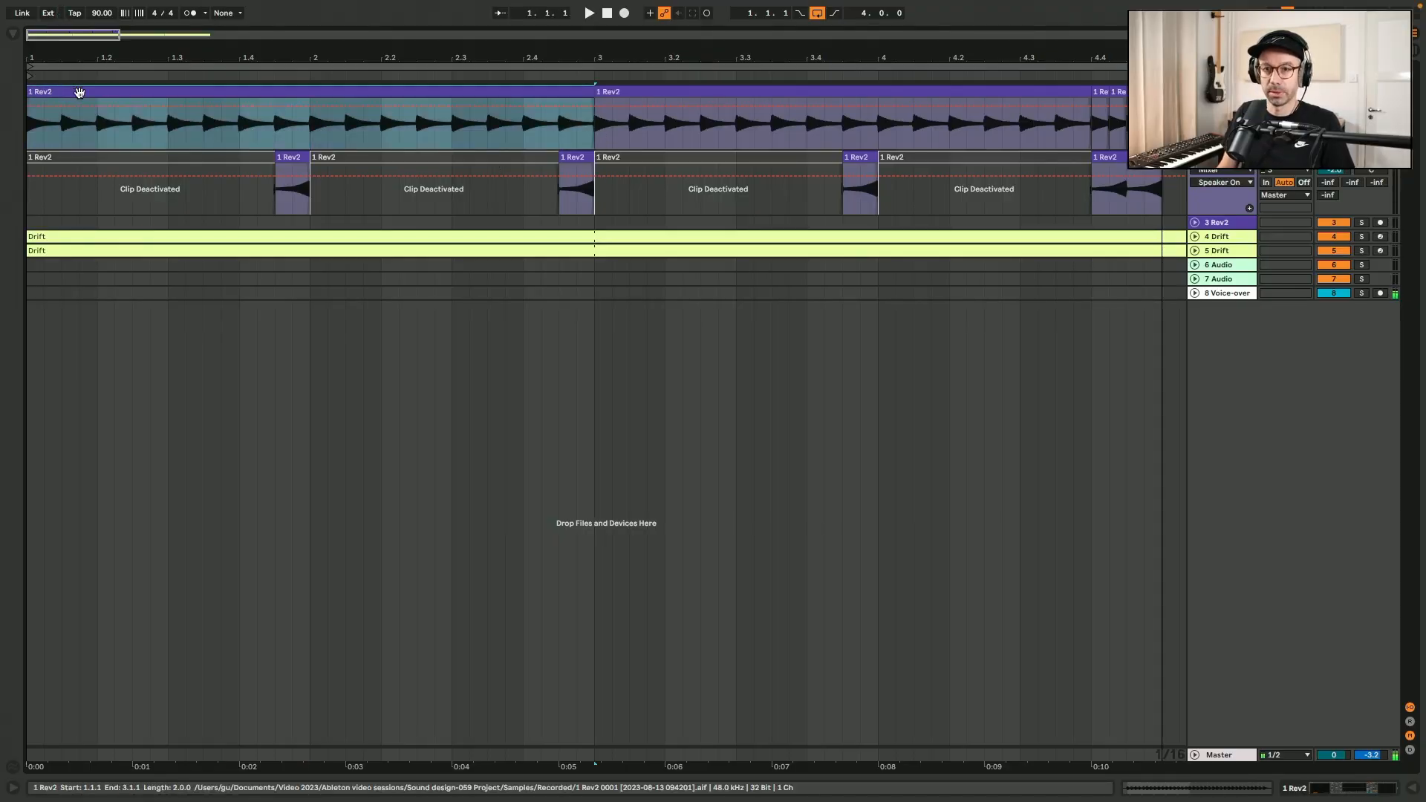
{"action": "double_click", "coordinate": [79, 92]}
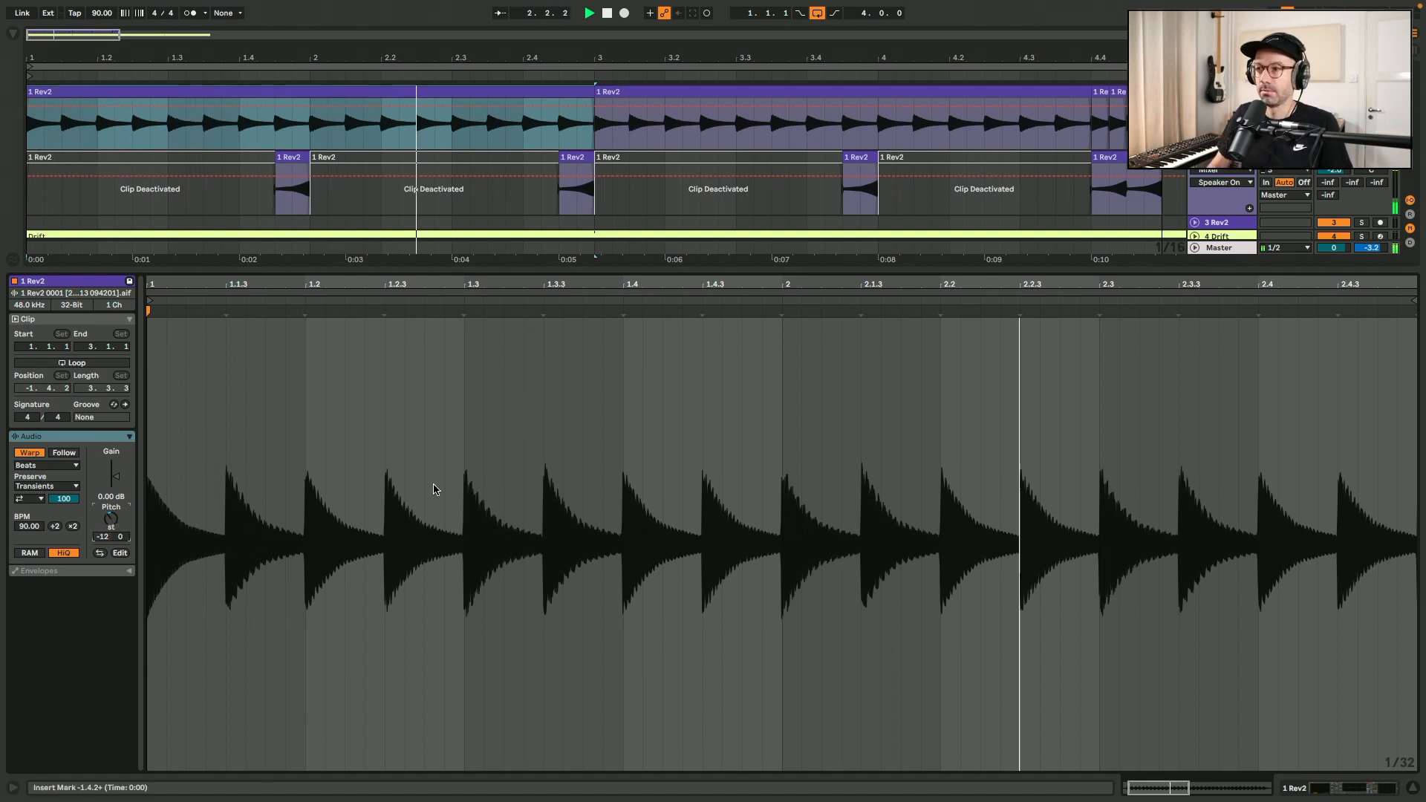
{"action": "left_click_drag", "start_coordinate": [593, 117], "coordinate": [1084, 117]}
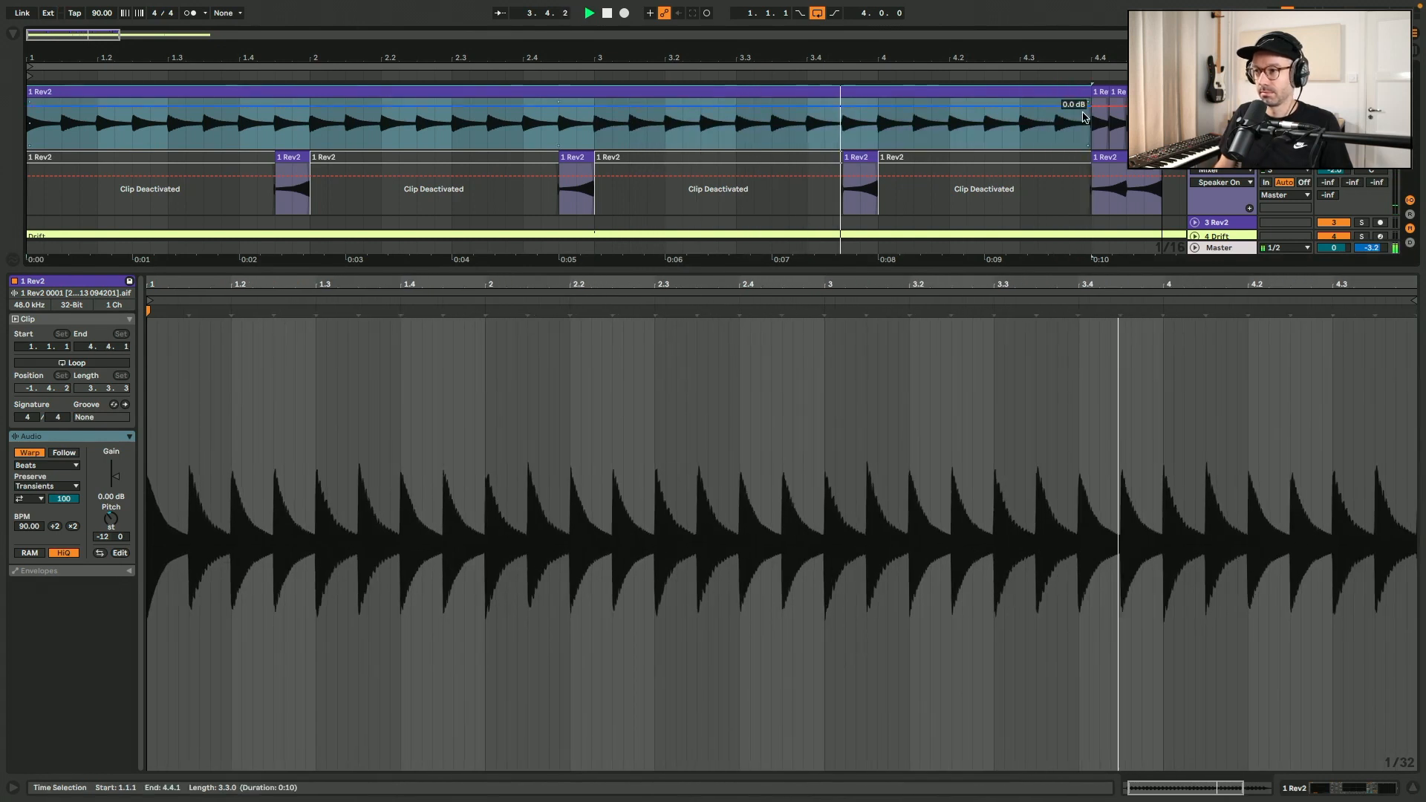
Duplicate the first Rev2 track, transpose the copy's long clip to +12 st, and delete its slices after 4.4.1.
{"action": "key", "text": "super+alt+l"}
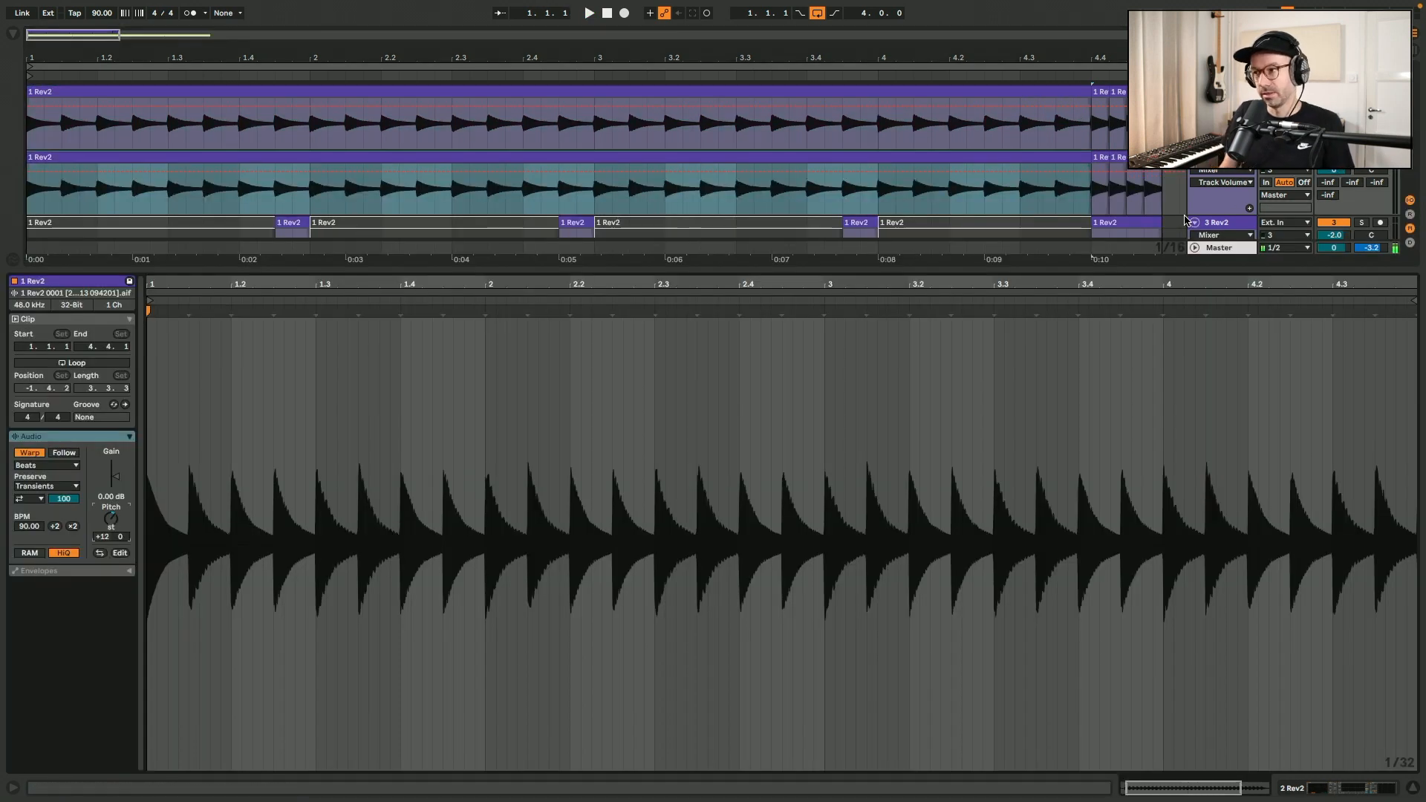
{"action": "left_click_drag", "start_coordinate": [1163, 180], "coordinate": [1096, 156]}
{"action": "key", "text": "Delete"}
Rename the +12 st clip "up" and the -12 st clip "down".
{"action": "left_click", "coordinate": [1076, 153]}
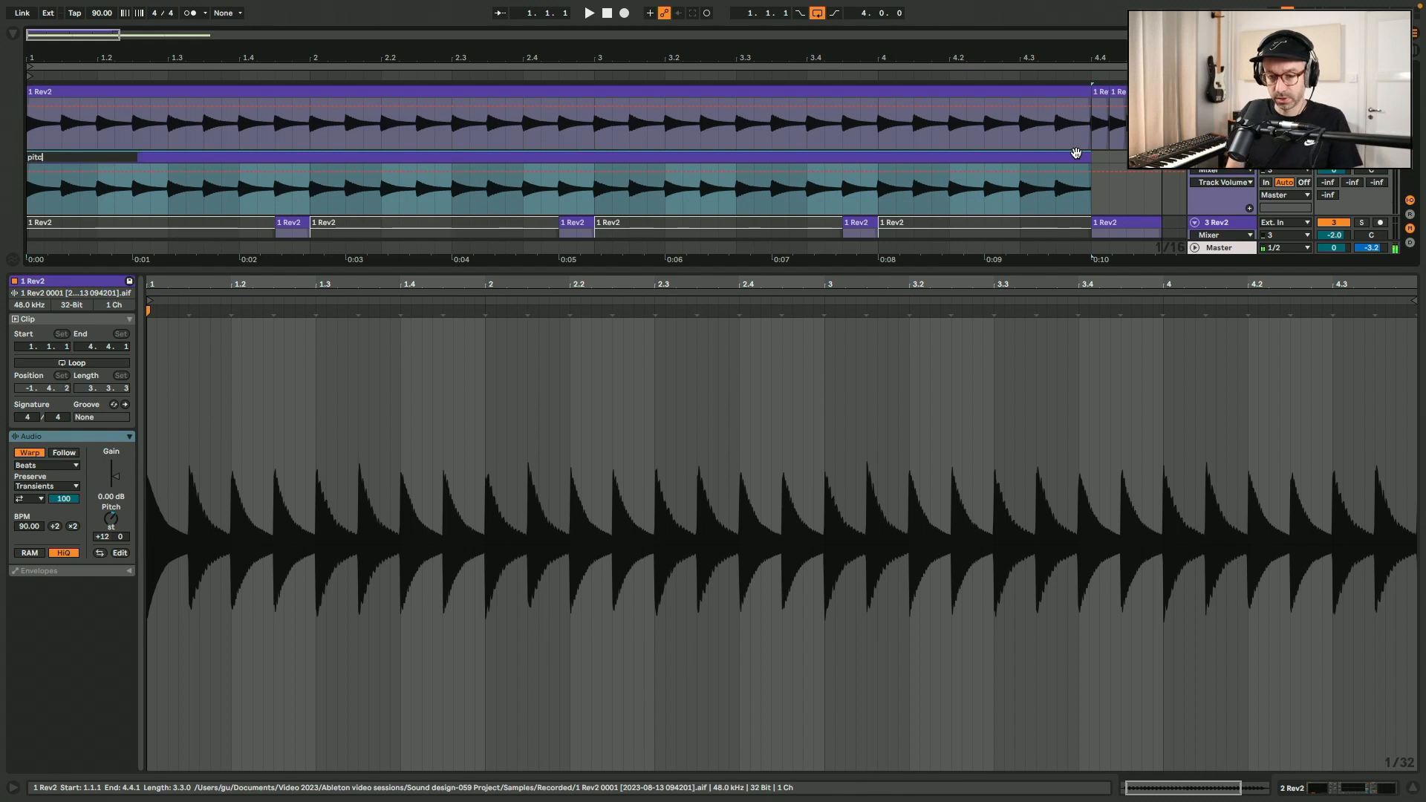
{"action": "type", "text": "up"}
{"action": "key", "text": "Tab"}
{"action": "type", "text": "down"}
{"action": "key", "text": "Return"}
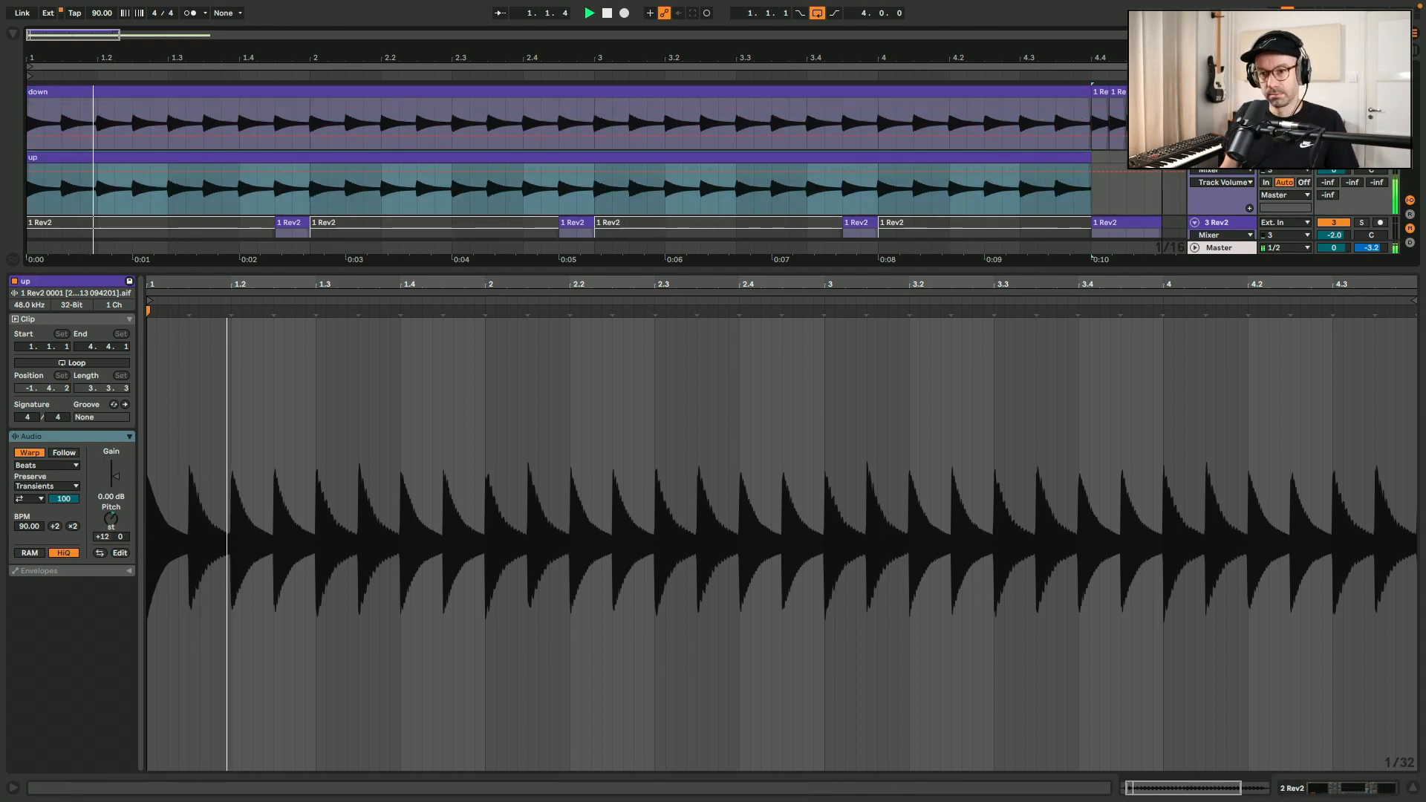
Turn off transient looping for the "up" clip and set its transient envelope to 25 while listening to it.
{"action": "left_click", "coordinate": [33, 501]}
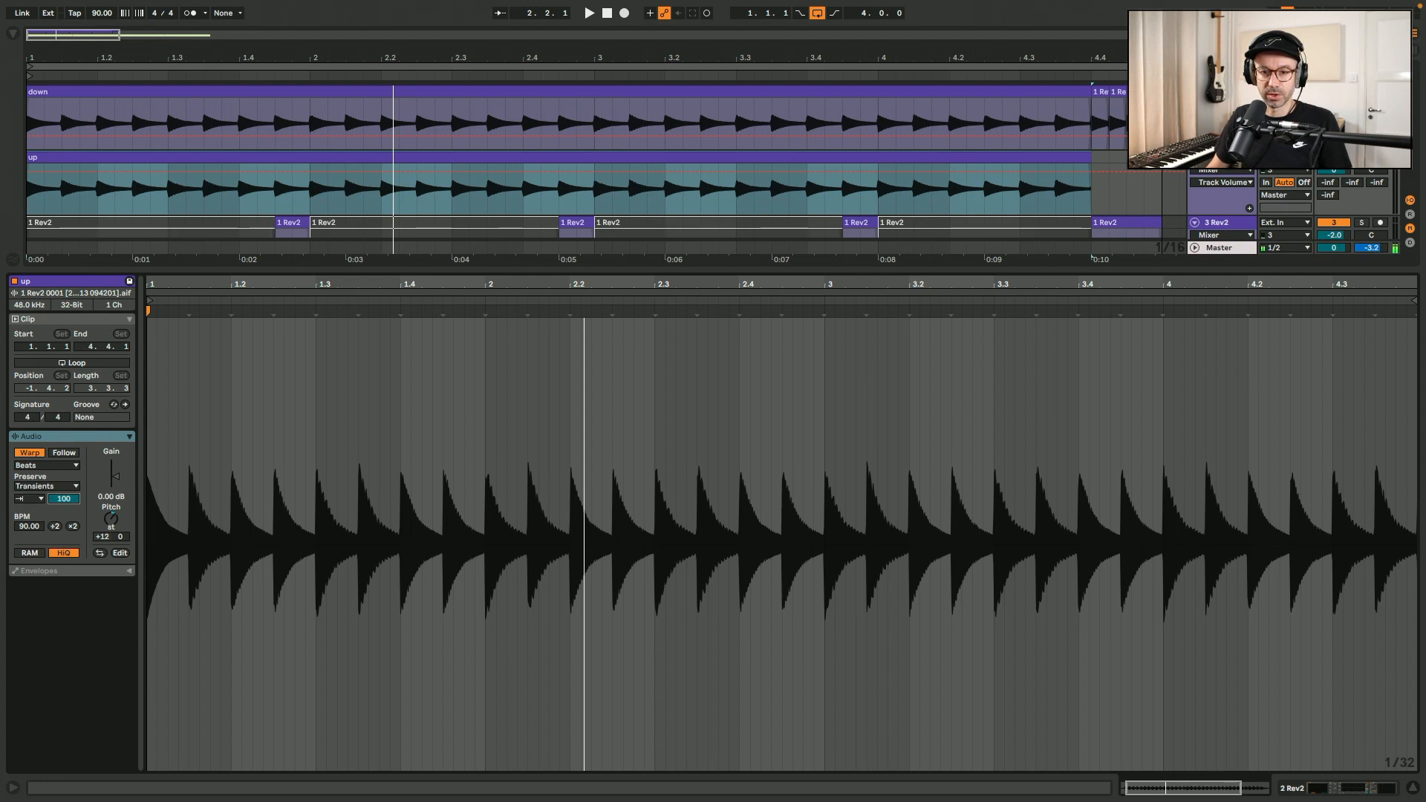
{"action": "key", "text": "space"}
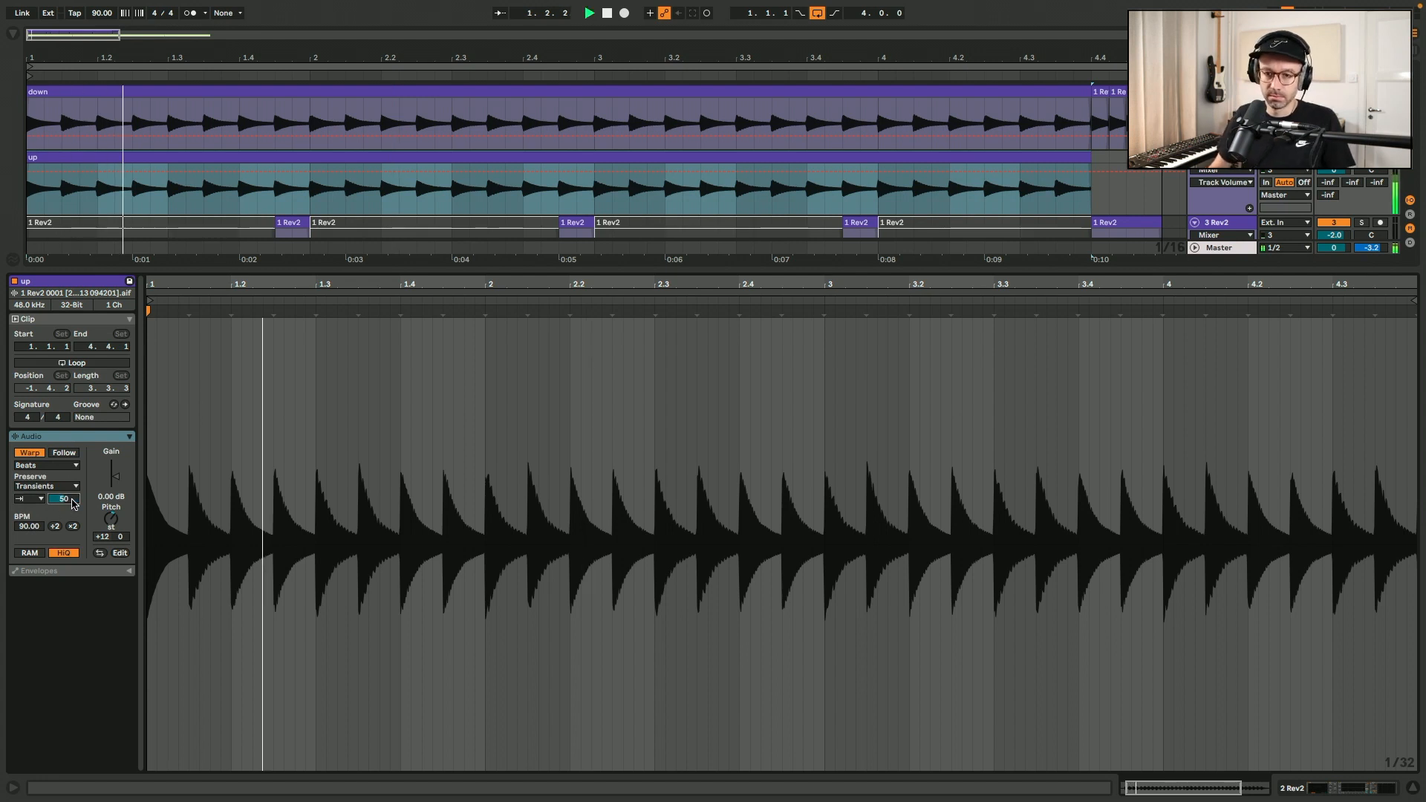
{"action": "type", "text": "25"}
{"action": "key", "text": "Return"}
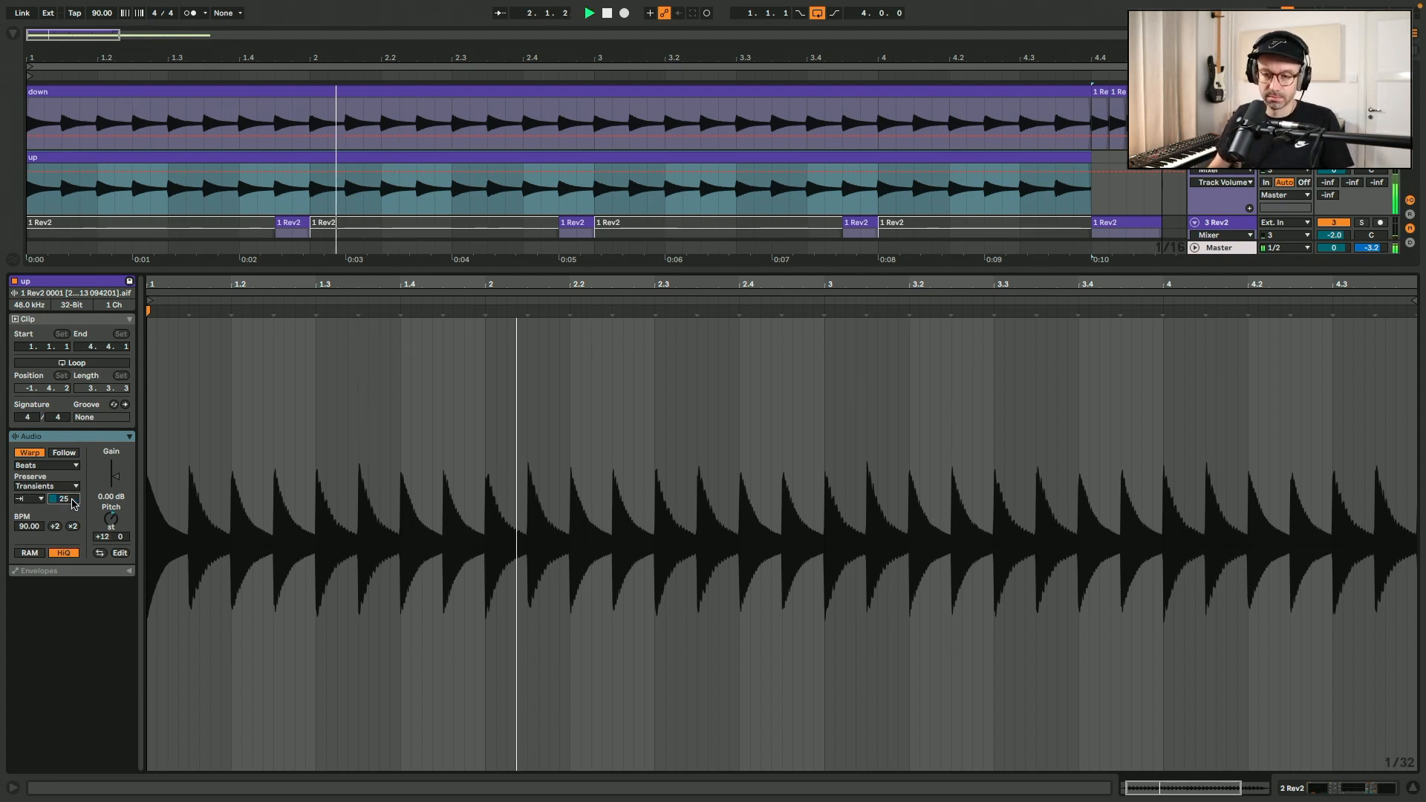
{"action": "key", "text": "shift+Tab"}
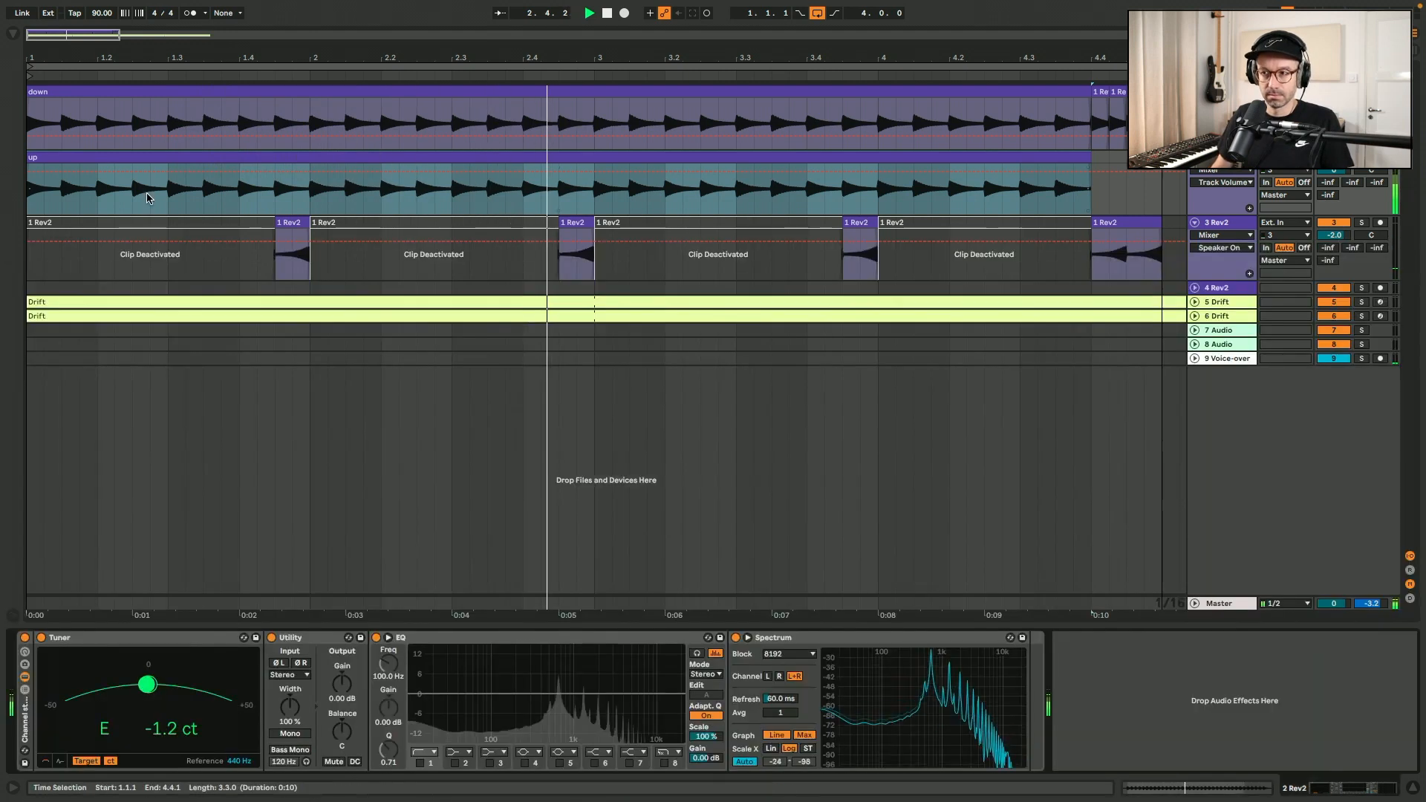
{"action": "key", "text": "space"}
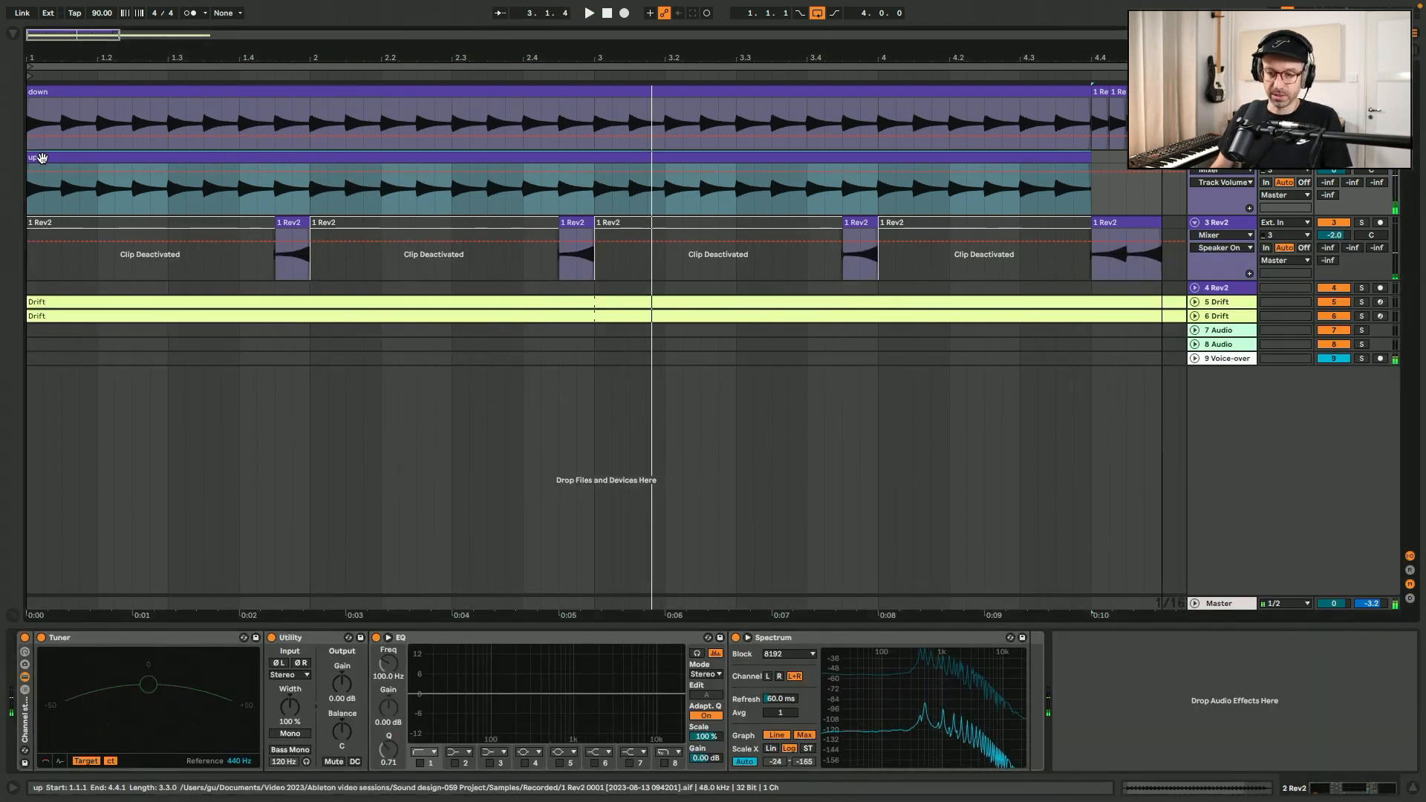
Shift the "up" clip to start at 1.1.2 and play it against the "down" clip.
{"action": "scroll", "coordinate": [43, 158], "scroll_direction": "up", "scroll_amount": 5}
{"action": "left_click_drag", "start_coordinate": [42, 157], "coordinate": [115, 158]}
{"action": "scroll", "coordinate": [12, 190], "scroll_direction": "down", "scroll_amount": 2}
{"action": "key", "text": "space"}
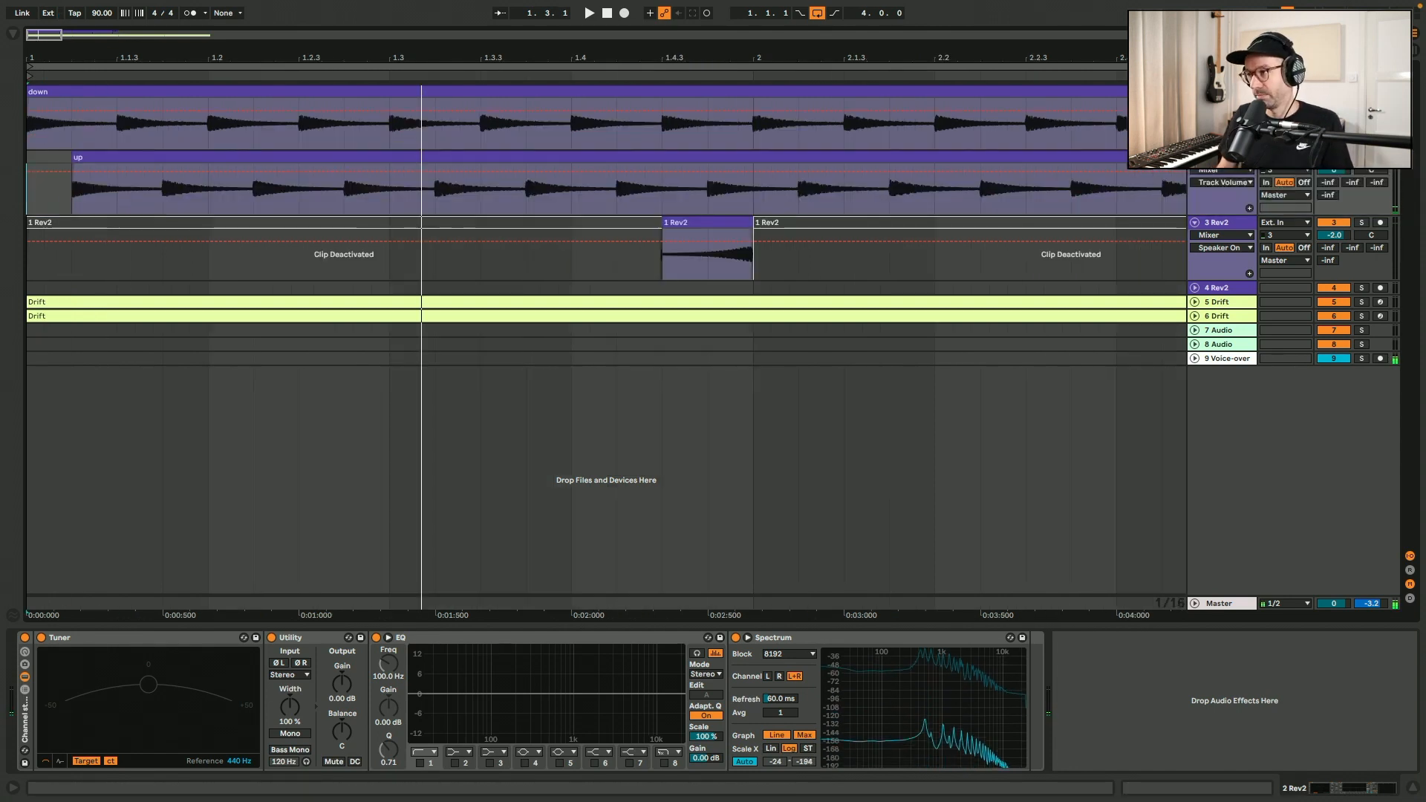
{"action": "left_click", "coordinate": [82, 93]}
{"action": "key", "text": "space"}
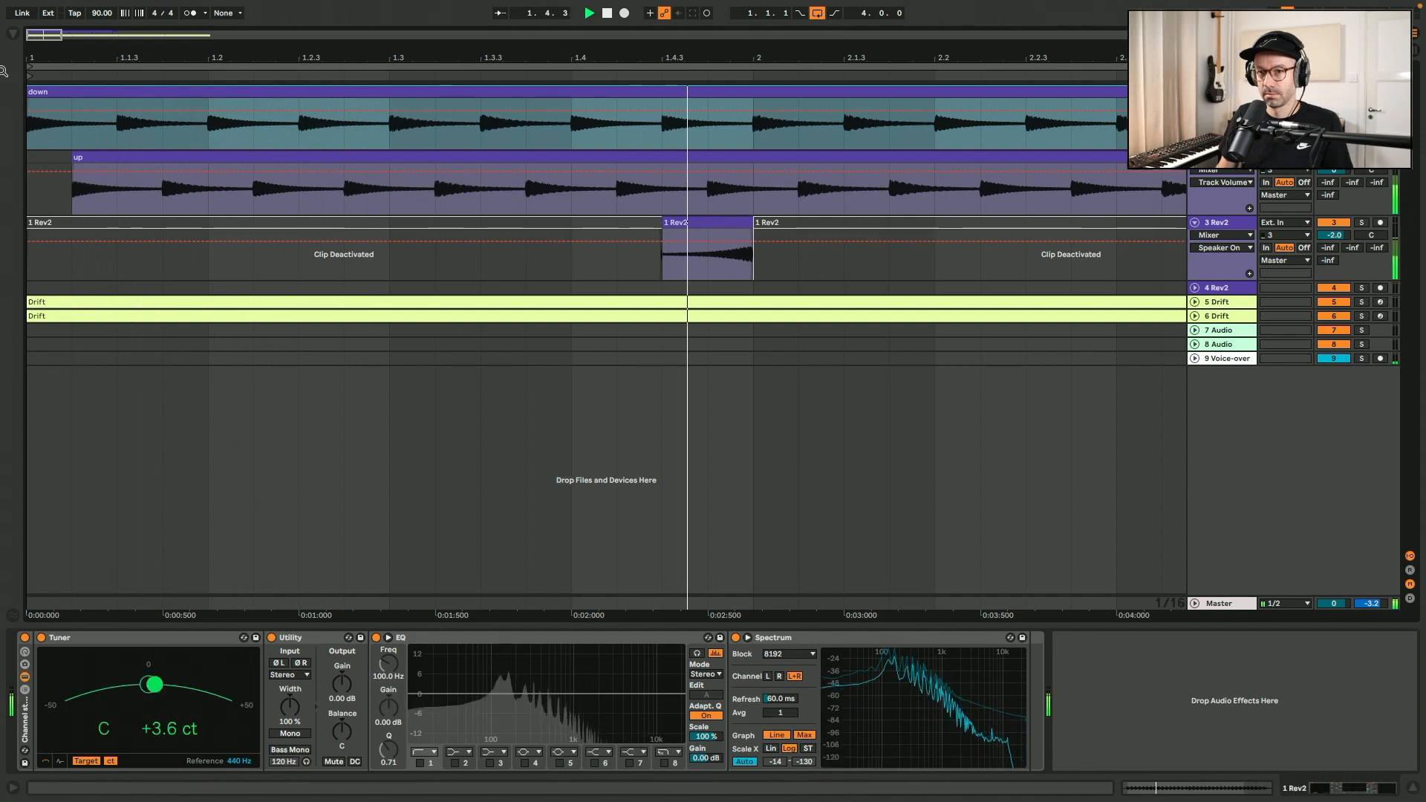
{"action": "key", "text": "space"}
Move the "up" clip to start a 1/32 note after the beginning of bar 1 and listen to the offset.
{"action": "left_click", "coordinate": [55, 200]}
{"action": "left_click_drag", "start_coordinate": [116, 157], "coordinate": [104, 162]}
{"action": "left_click", "coordinate": [30, 158]}
{"action": "key", "text": "space"}
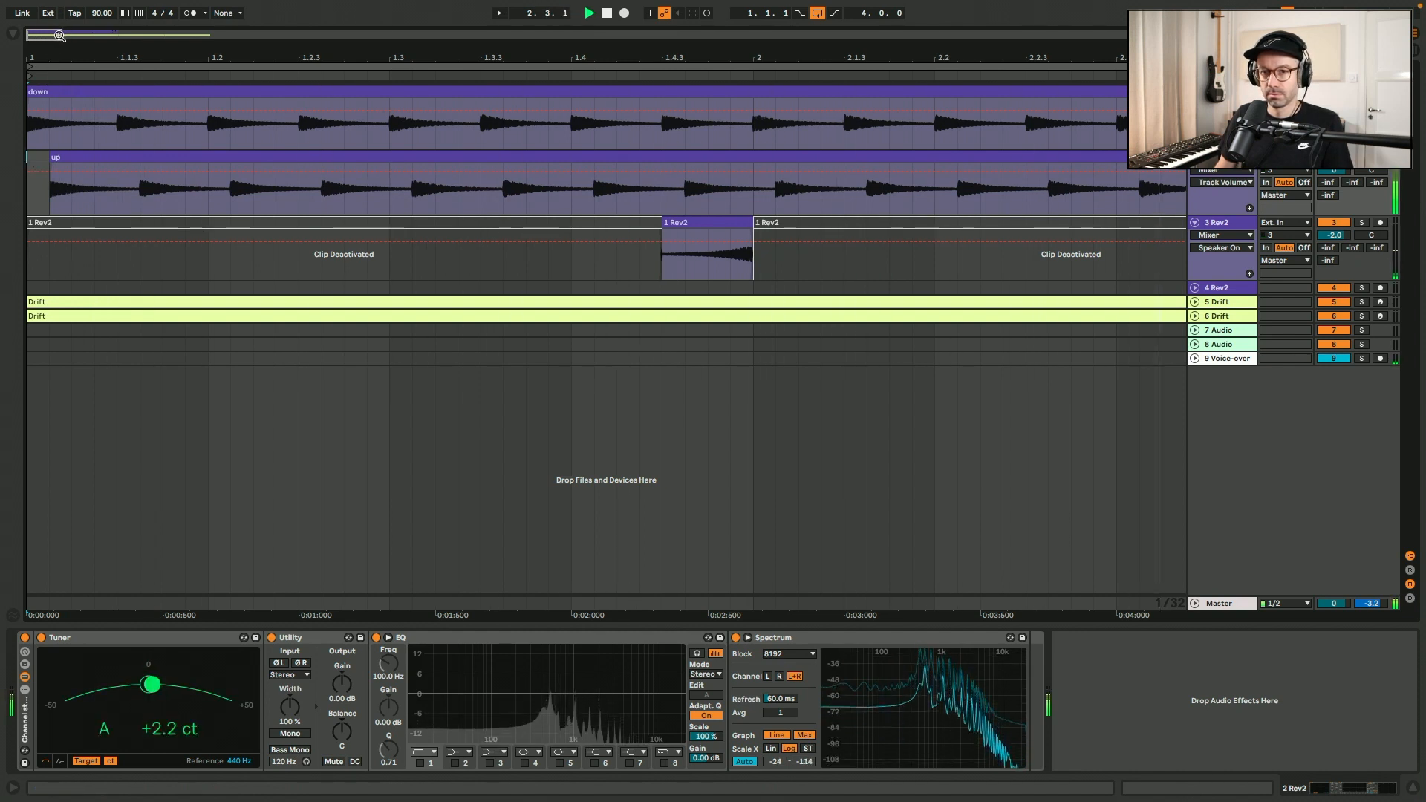
{"action": "left_click_drag", "start_coordinate": [68, 33], "coordinate": [118, 41]}
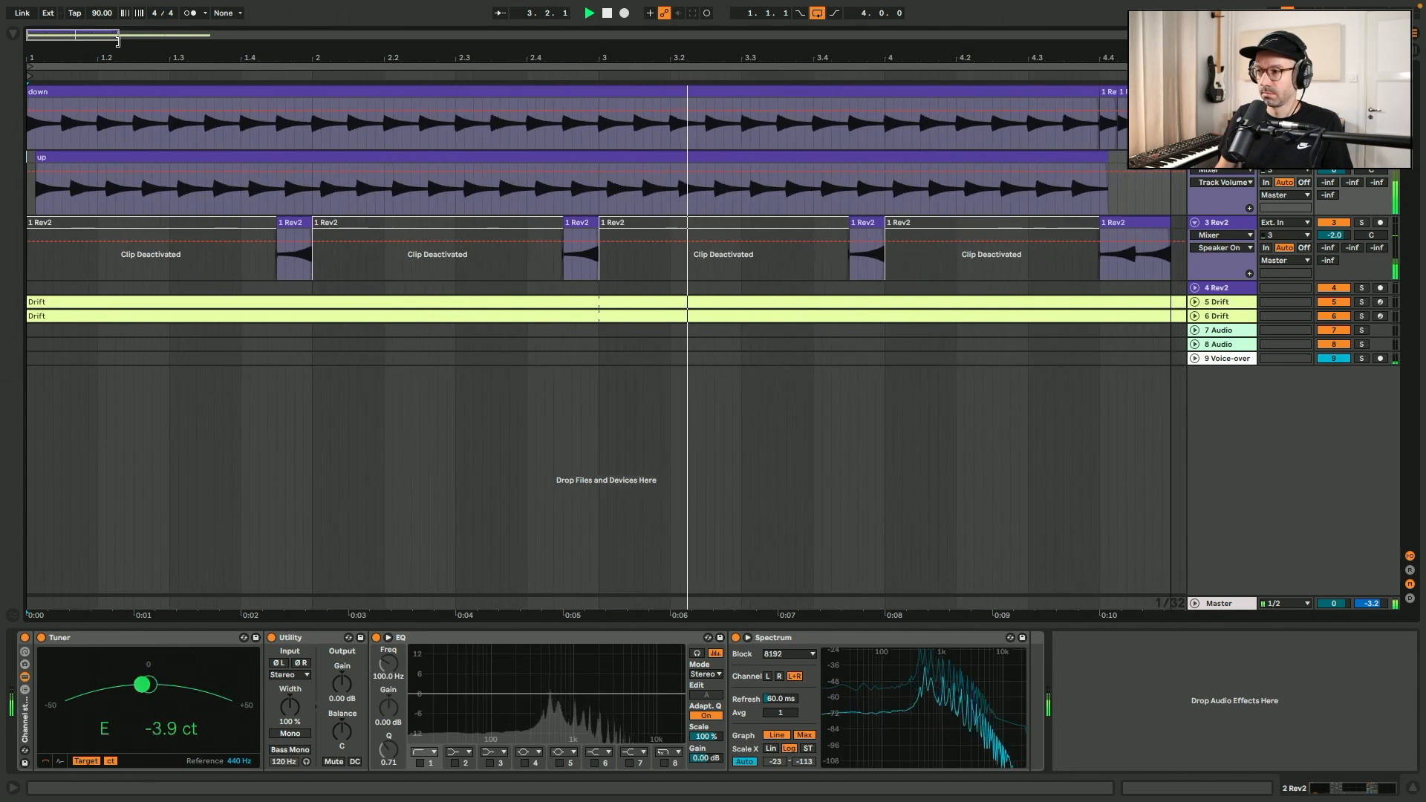
Set the fixed grid to 1/16 and duplicate the track holding the "down" clip.
{"action": "right_click", "coordinate": [187, 454]}
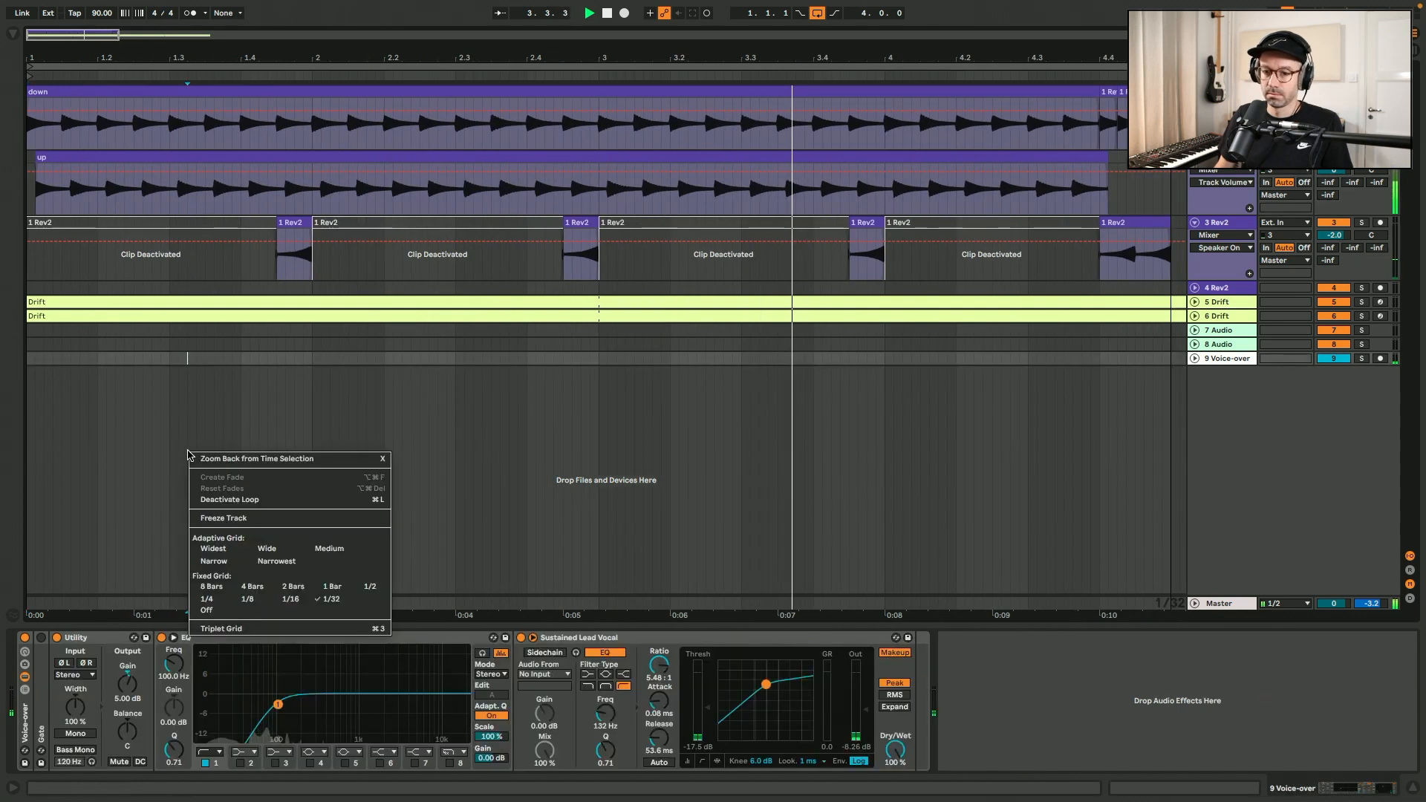
{"action": "left_click", "coordinate": [290, 599]}
{"action": "right_click", "coordinate": [215, 356]}
{"action": "left_click", "coordinate": [245, 468]}
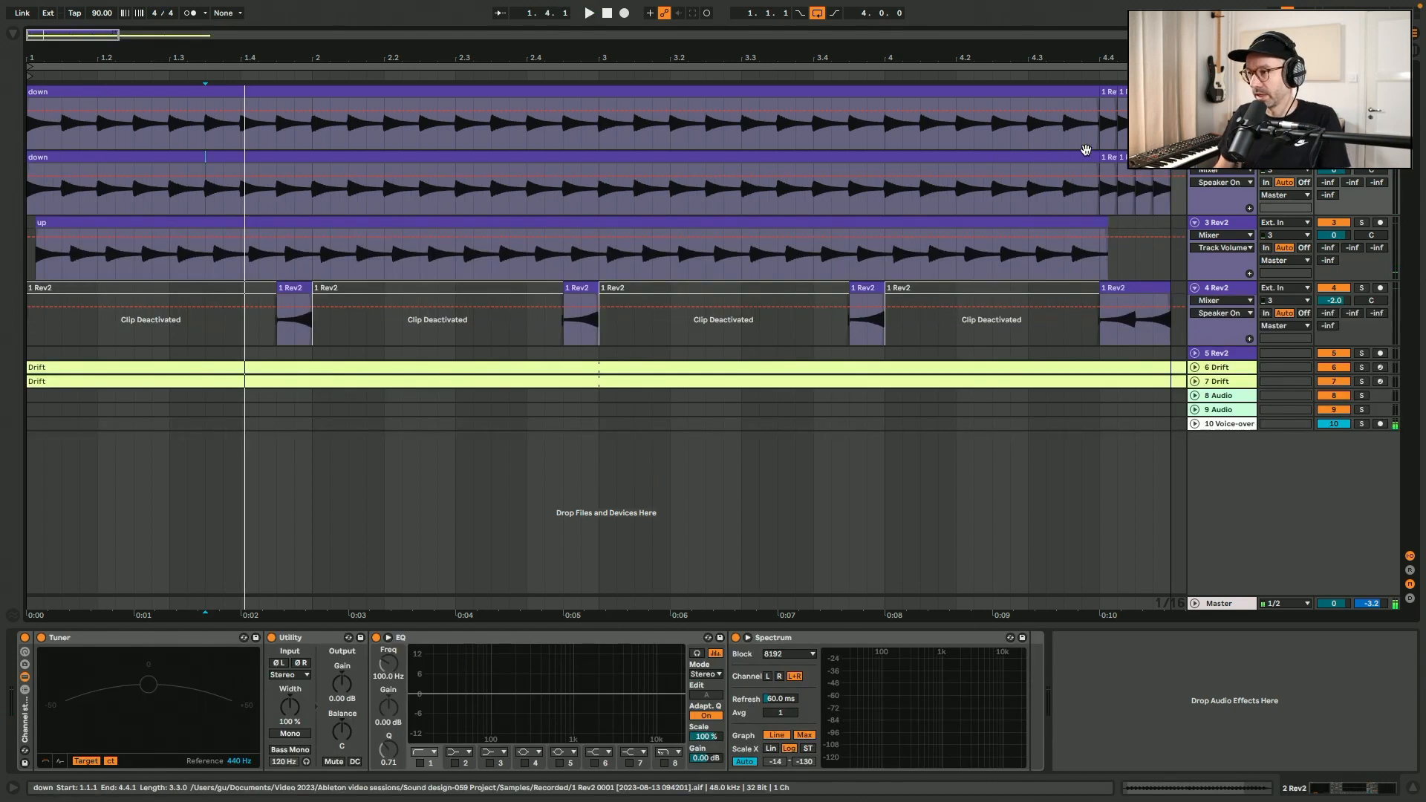
Delete the "down" clip from the upper copy, keeping its end slices, and extend the lower "down" clip to 5.1.1.
{"action": "left_click", "coordinate": [1081, 92]}
{"action": "key", "text": "Delete"}
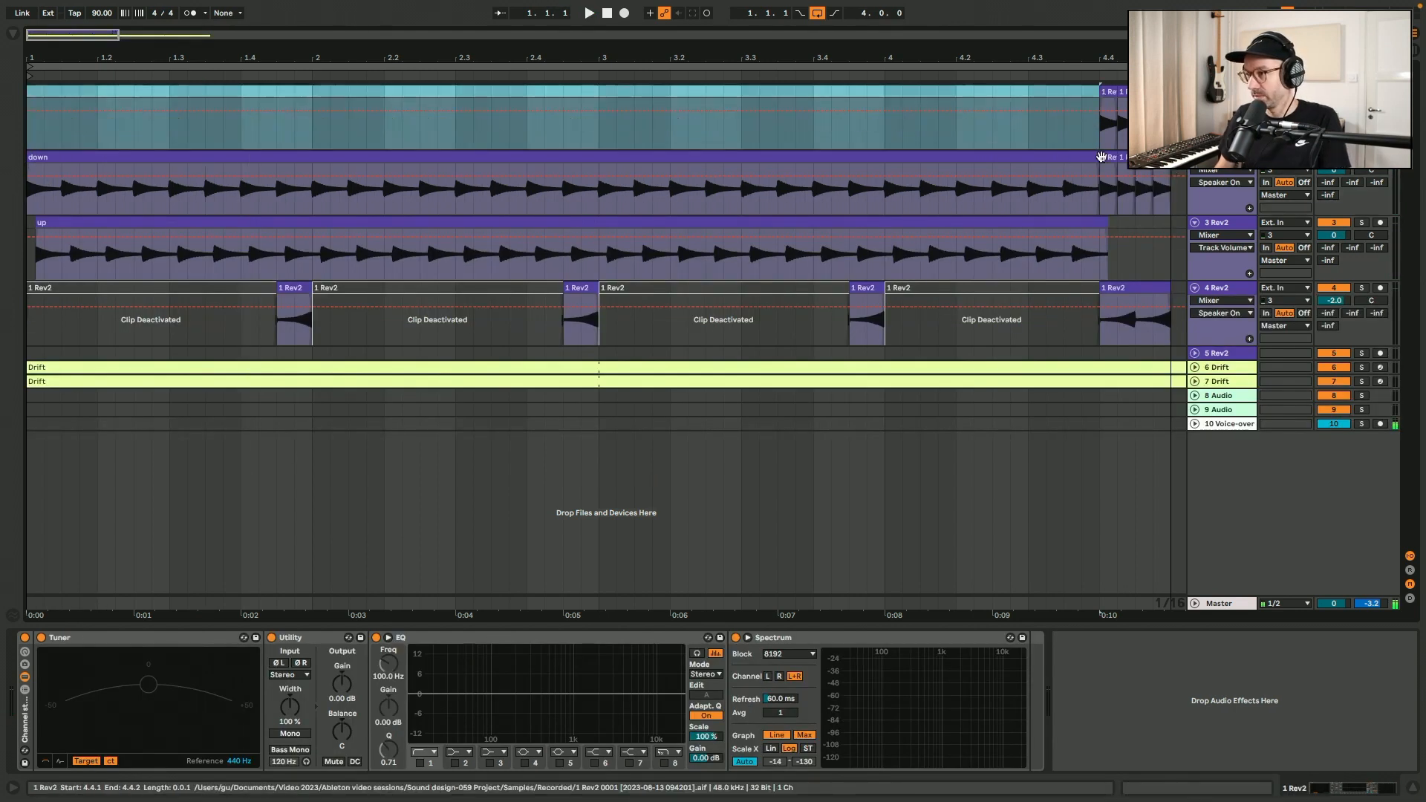
{"action": "left_click_drag", "start_coordinate": [1098, 157], "coordinate": [1171, 157]}
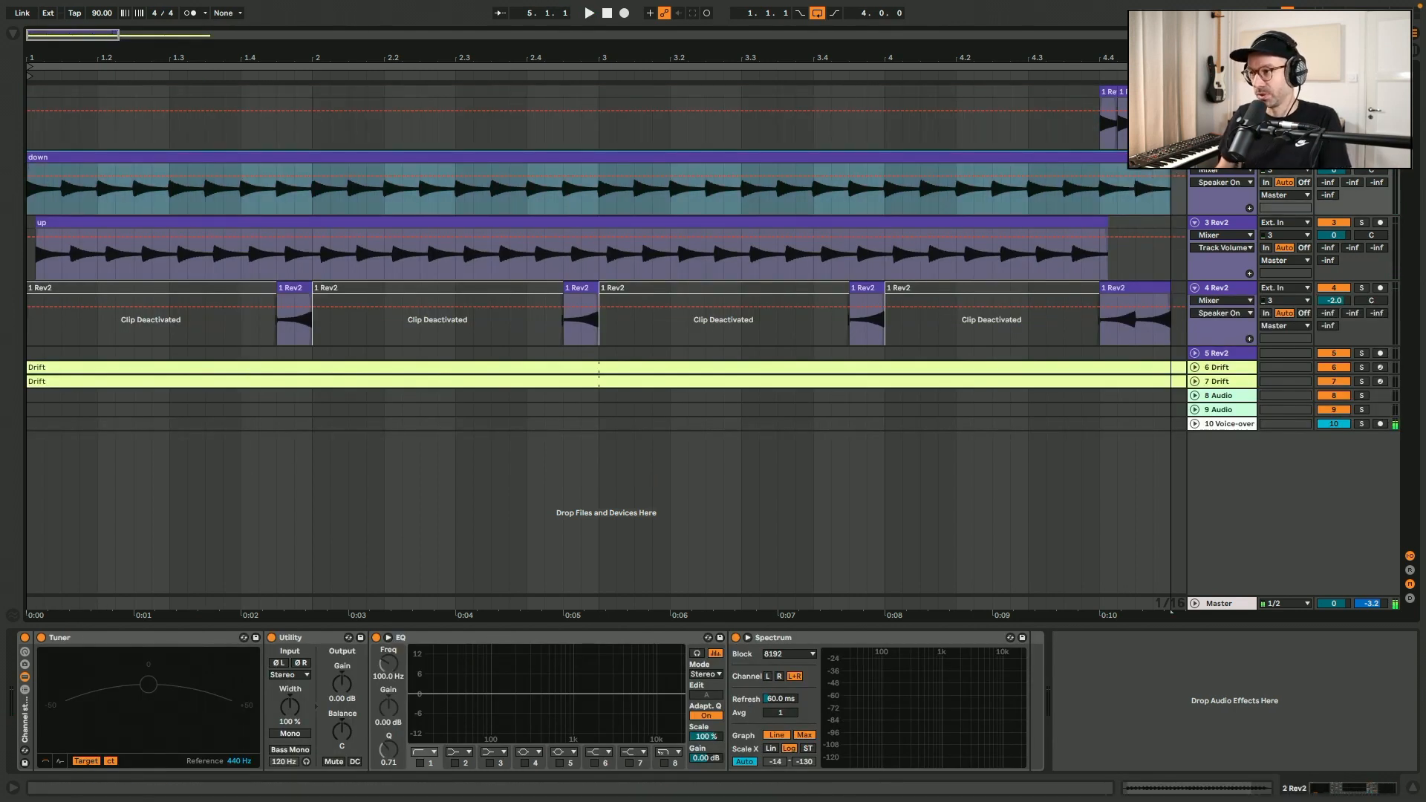
{"action": "left_click", "coordinate": [1085, 126]}
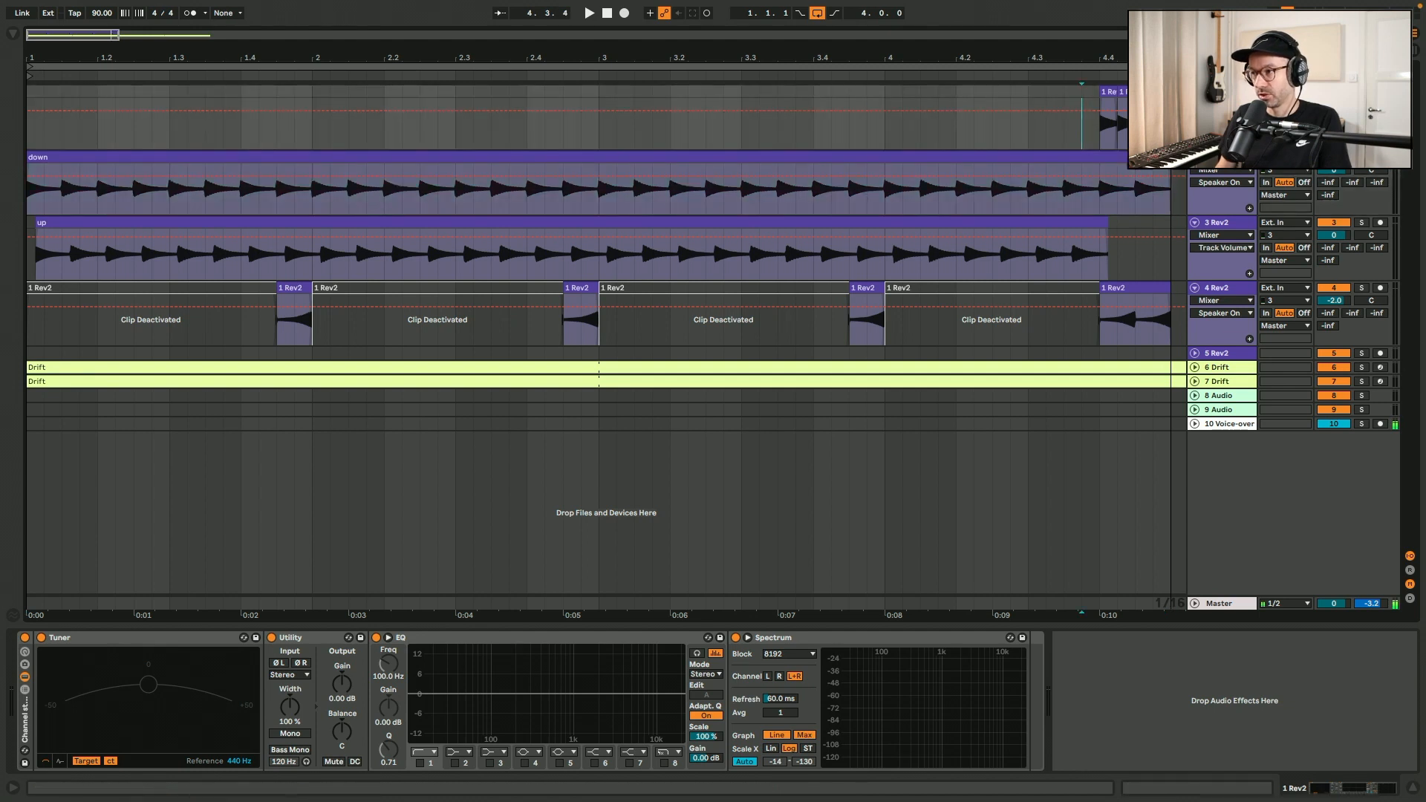
Listen to the layered Rev2 tracks with the end slices and stop playback.
{"action": "key", "text": "space"}
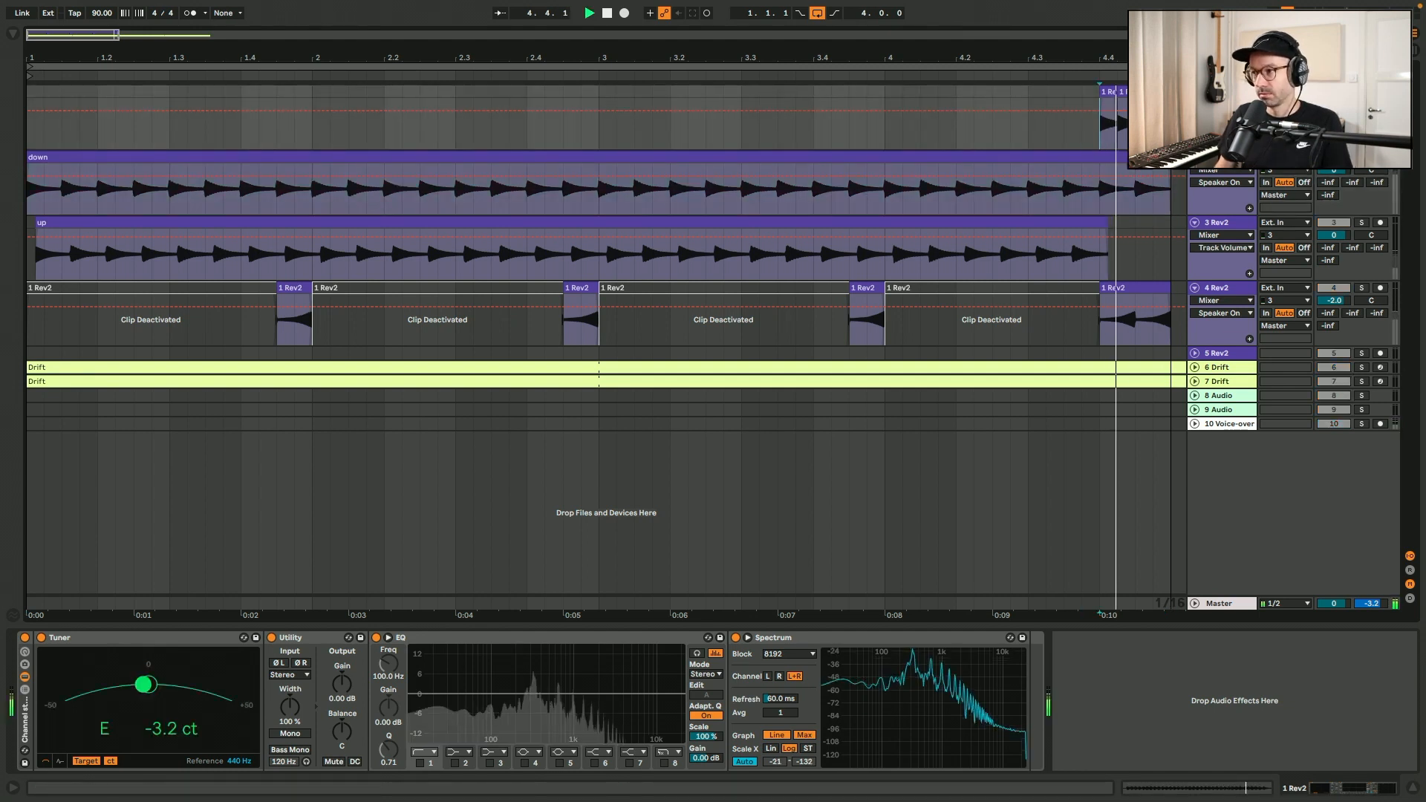
{"action": "left_click", "coordinate": [607, 13]}
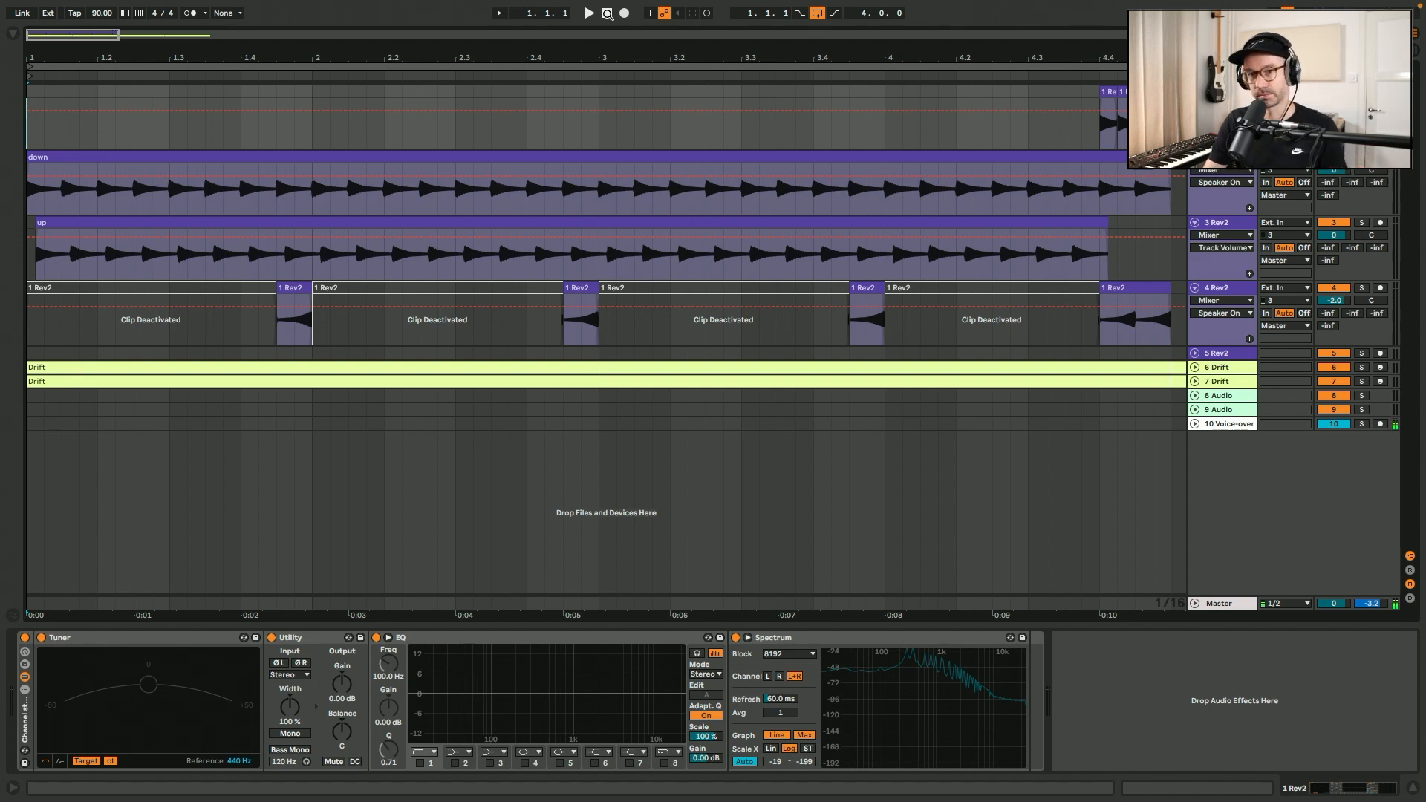
Record a chord part with the Ethereal Brushed Bells preset on track 6, ending the clip at 3.3.2.
{"action": "key", "text": "space"}
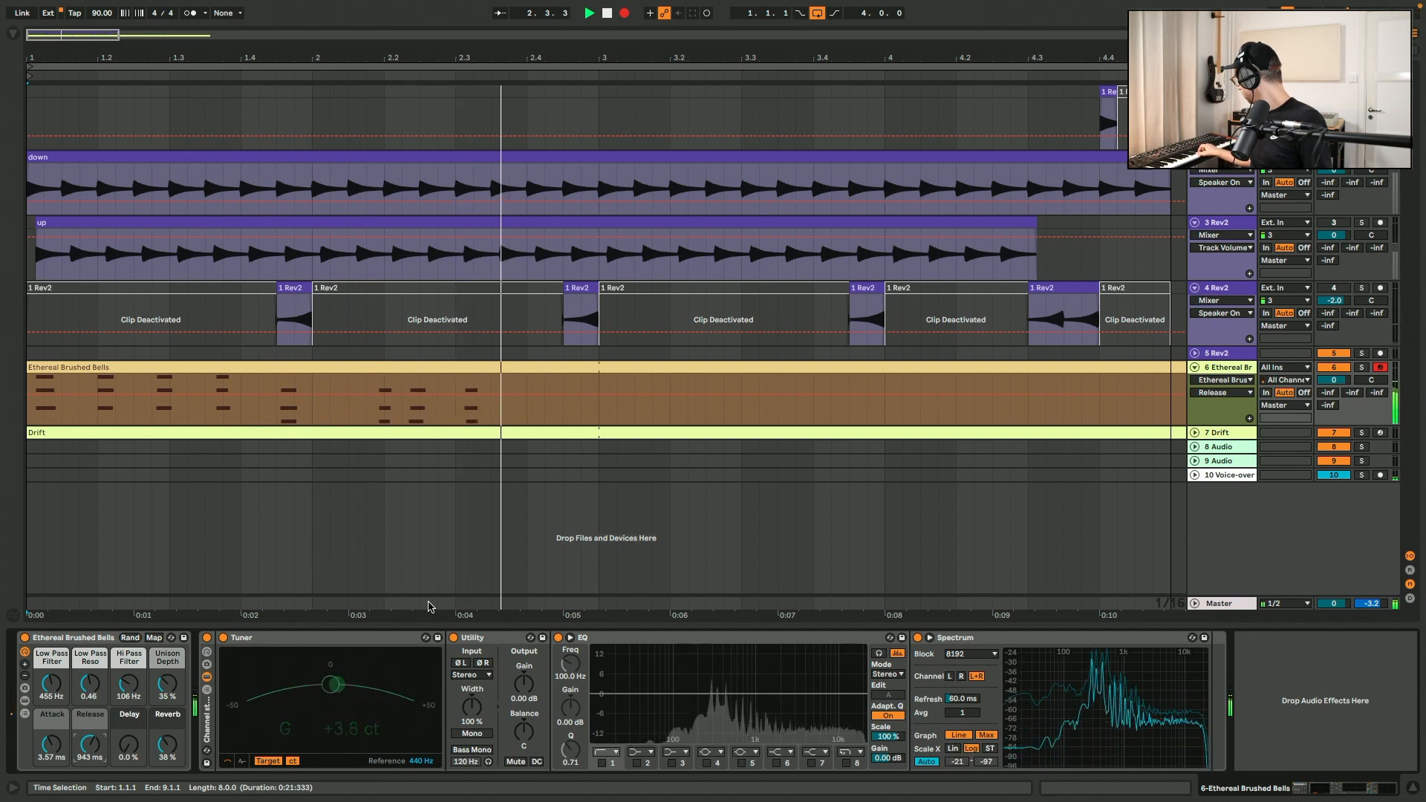
{"action": "key", "text": "space"}
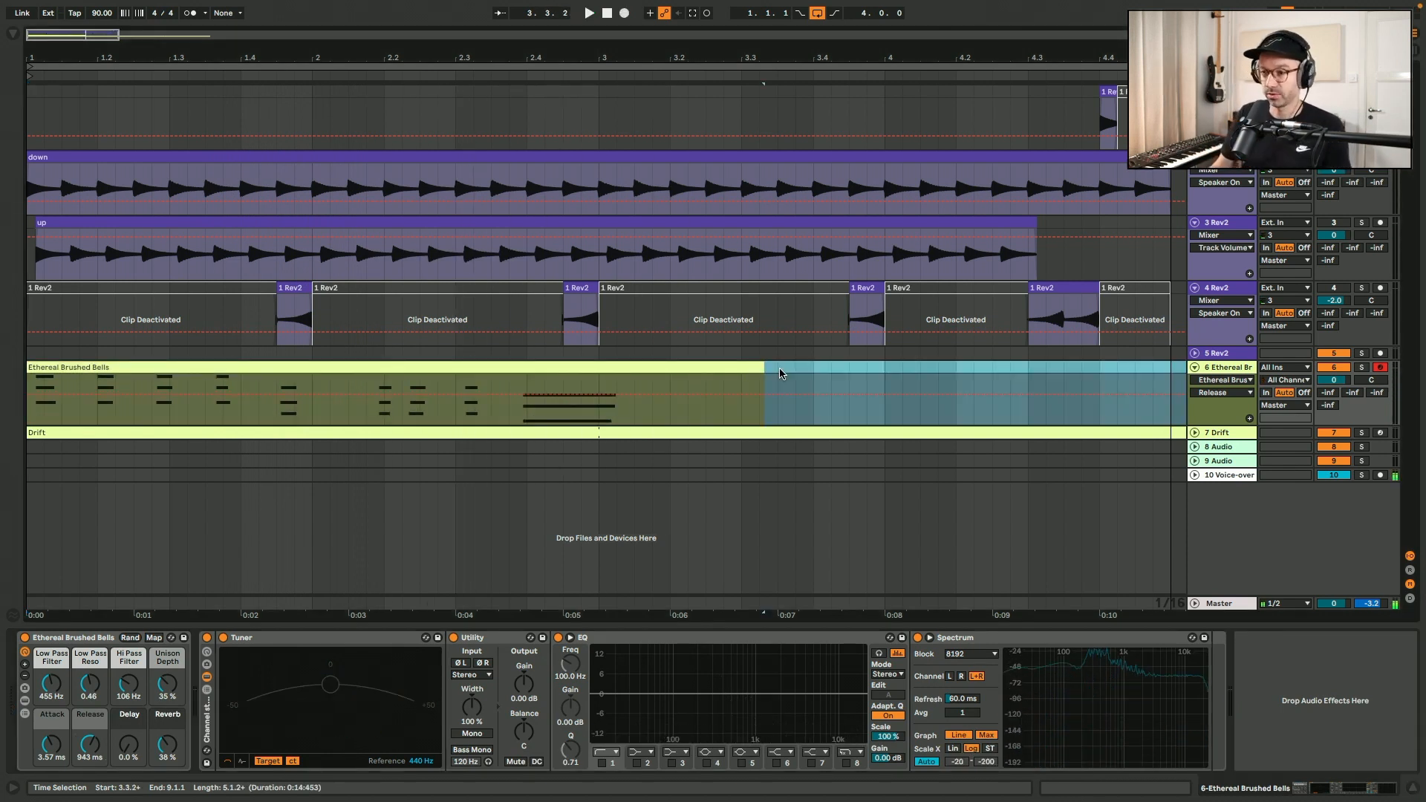
Examine the recorded bell clip's notes and velocities in the piano roll.
{"action": "double_click", "coordinate": [724, 367]}
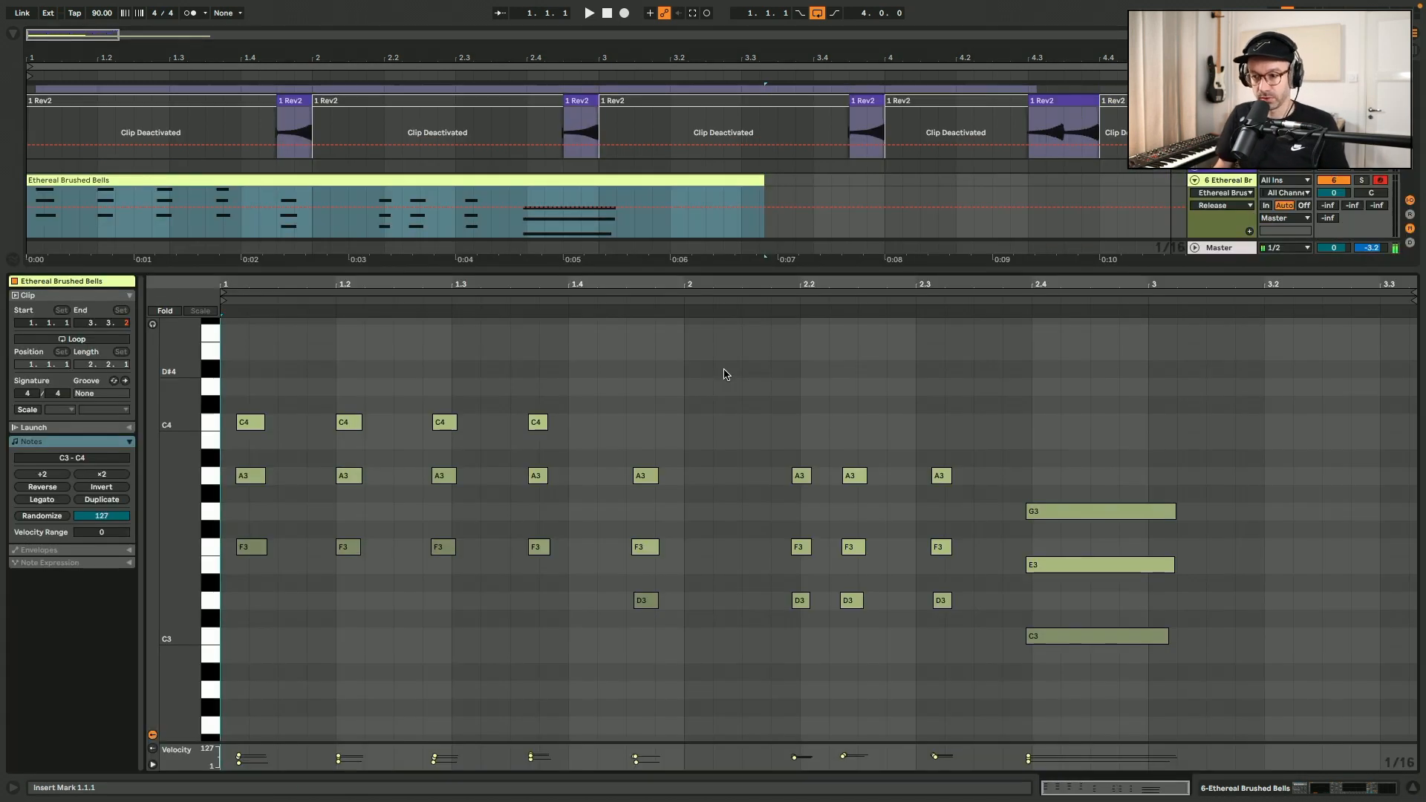
{"action": "left_click_drag", "start_coordinate": [497, 744], "coordinate": [492, 681]}
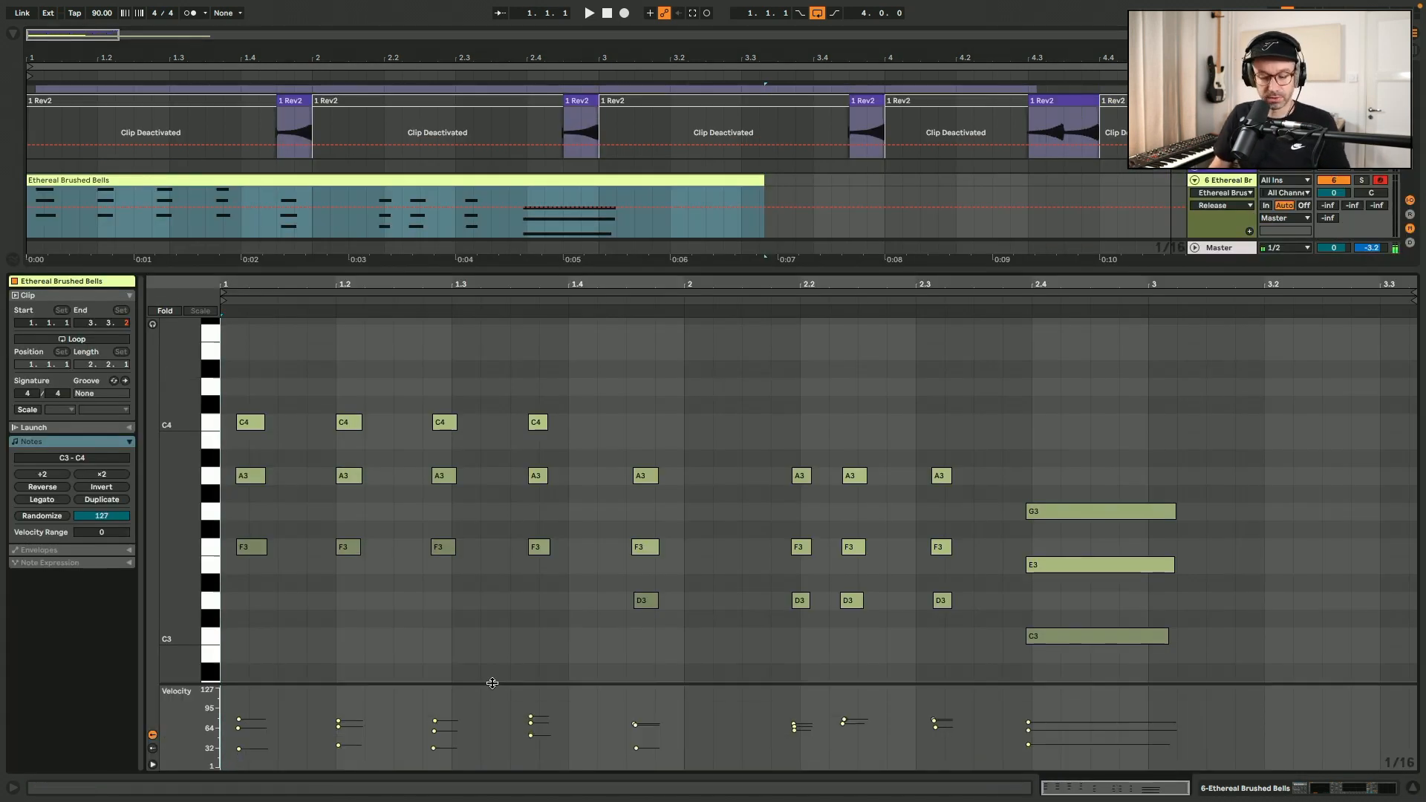
{"action": "key", "text": "shift+Tab"}
Duplicate the Ethereal Brushed Bells track, freeze the copy and flatten it to audio.
{"action": "left_click", "coordinate": [1218, 369]}
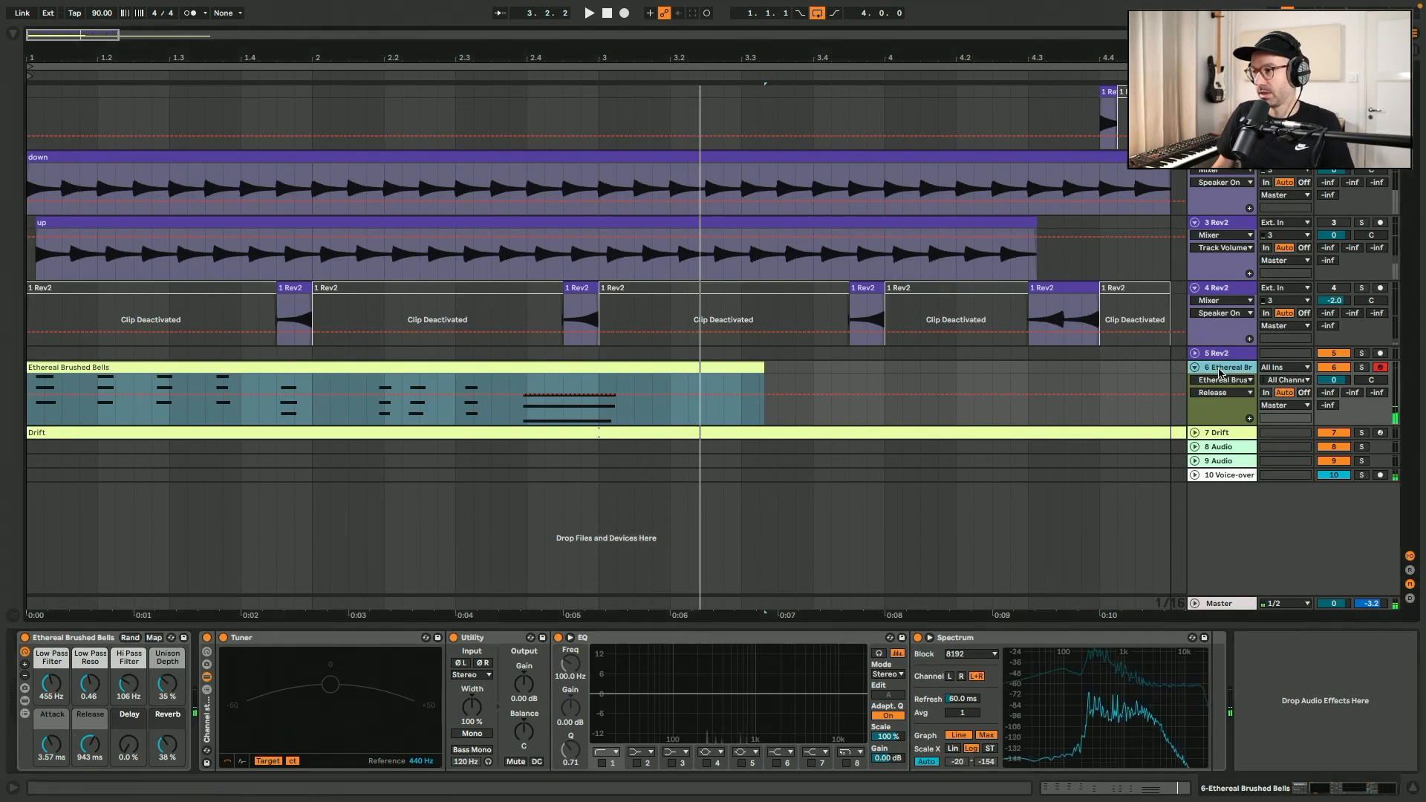
{"action": "key", "text": "super+d"}
{"action": "left_click", "coordinate": [1224, 437]}
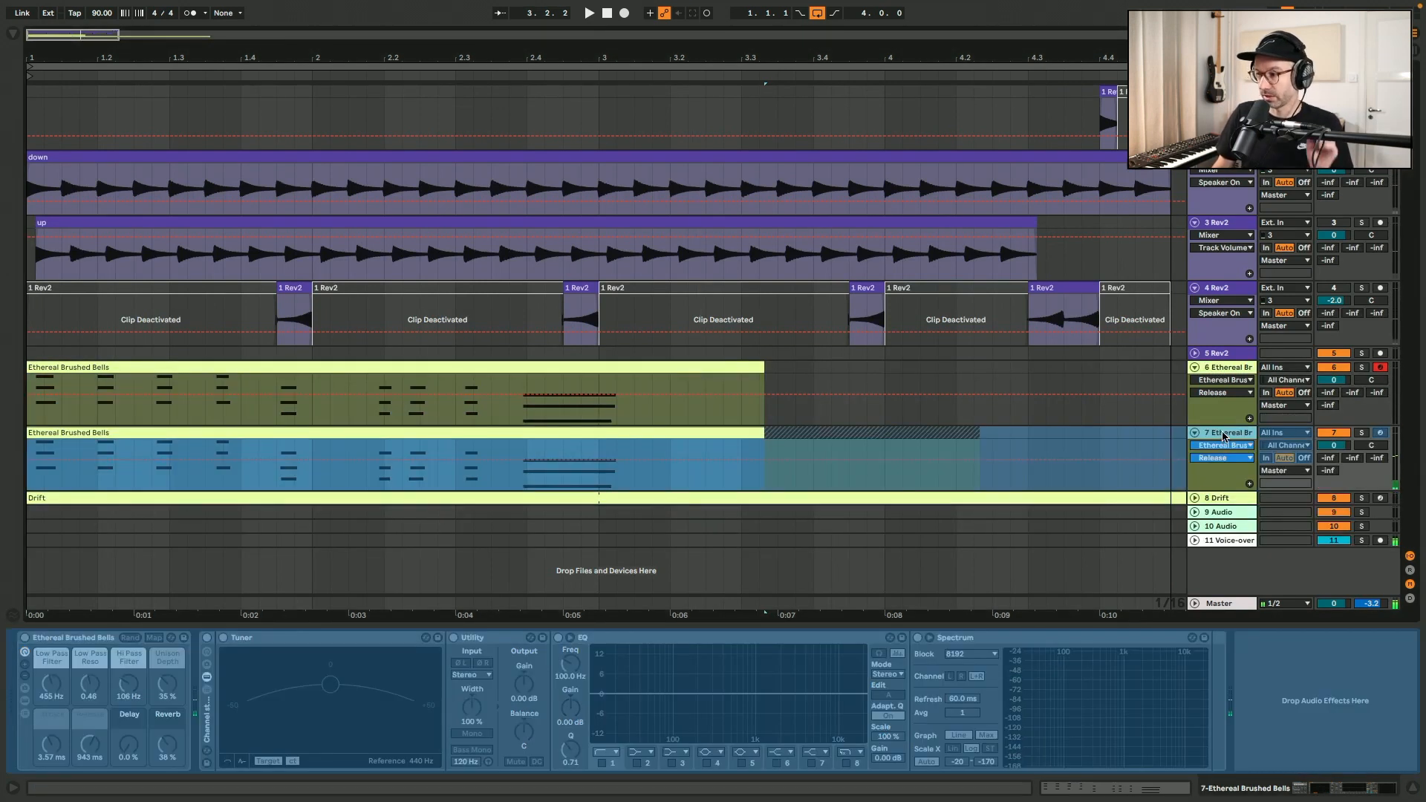
{"action": "right_click", "coordinate": [1224, 437]}
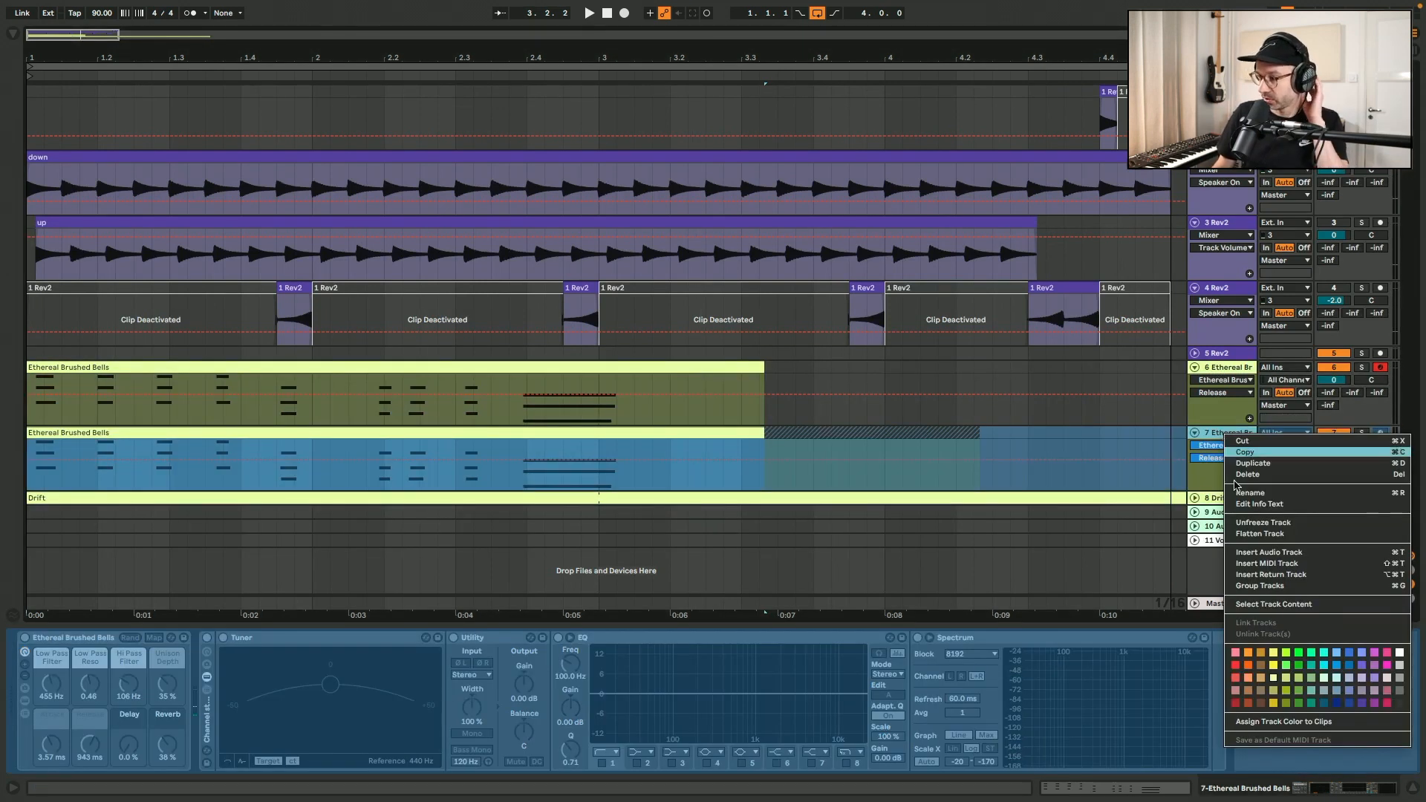
{"action": "left_click", "coordinate": [1261, 534]}
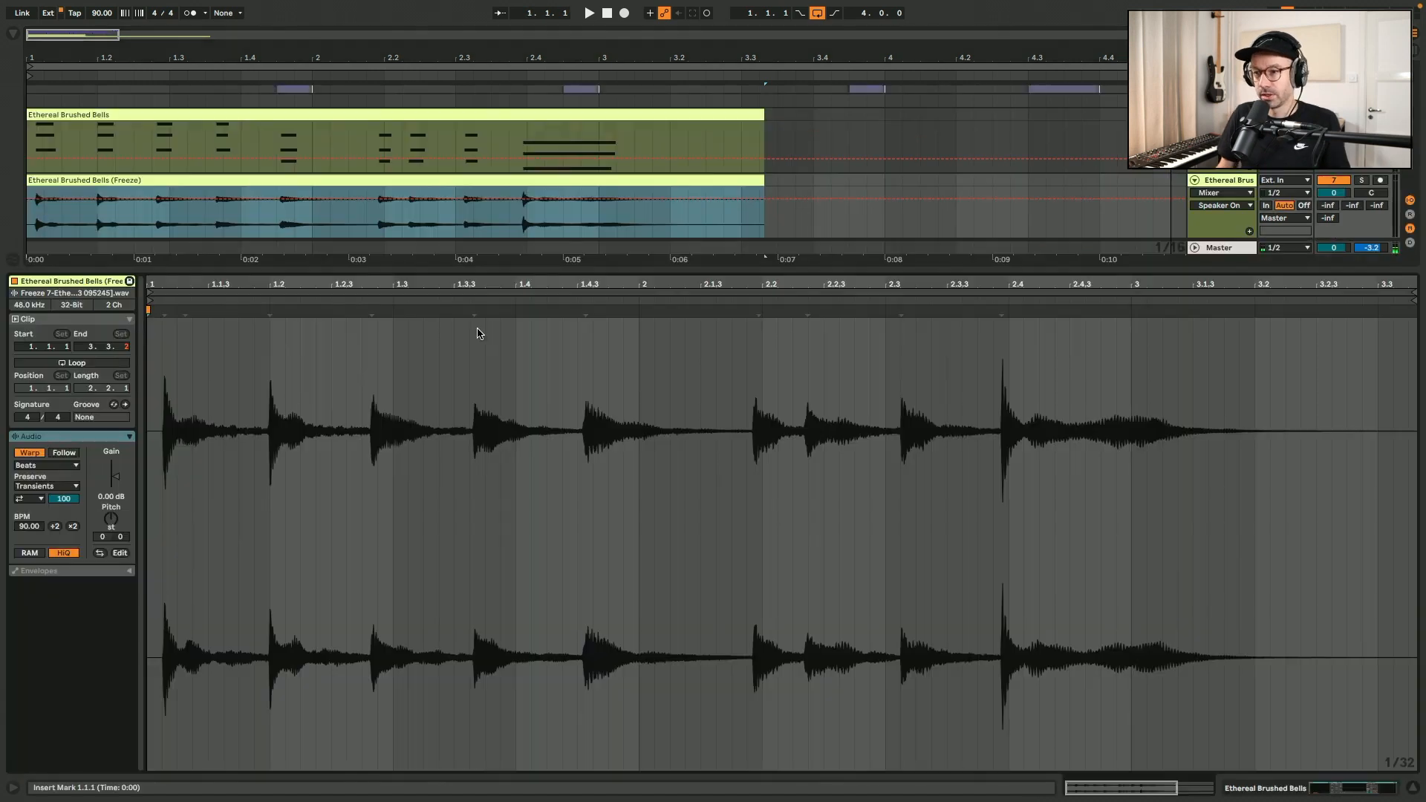
Set 1.1.1 and the clip start of the flattened bells audio at its first transient.
{"action": "left_click_drag", "start_coordinate": [467, 268], "coordinate": [470, 197]}
{"action": "key", "text": "space"}
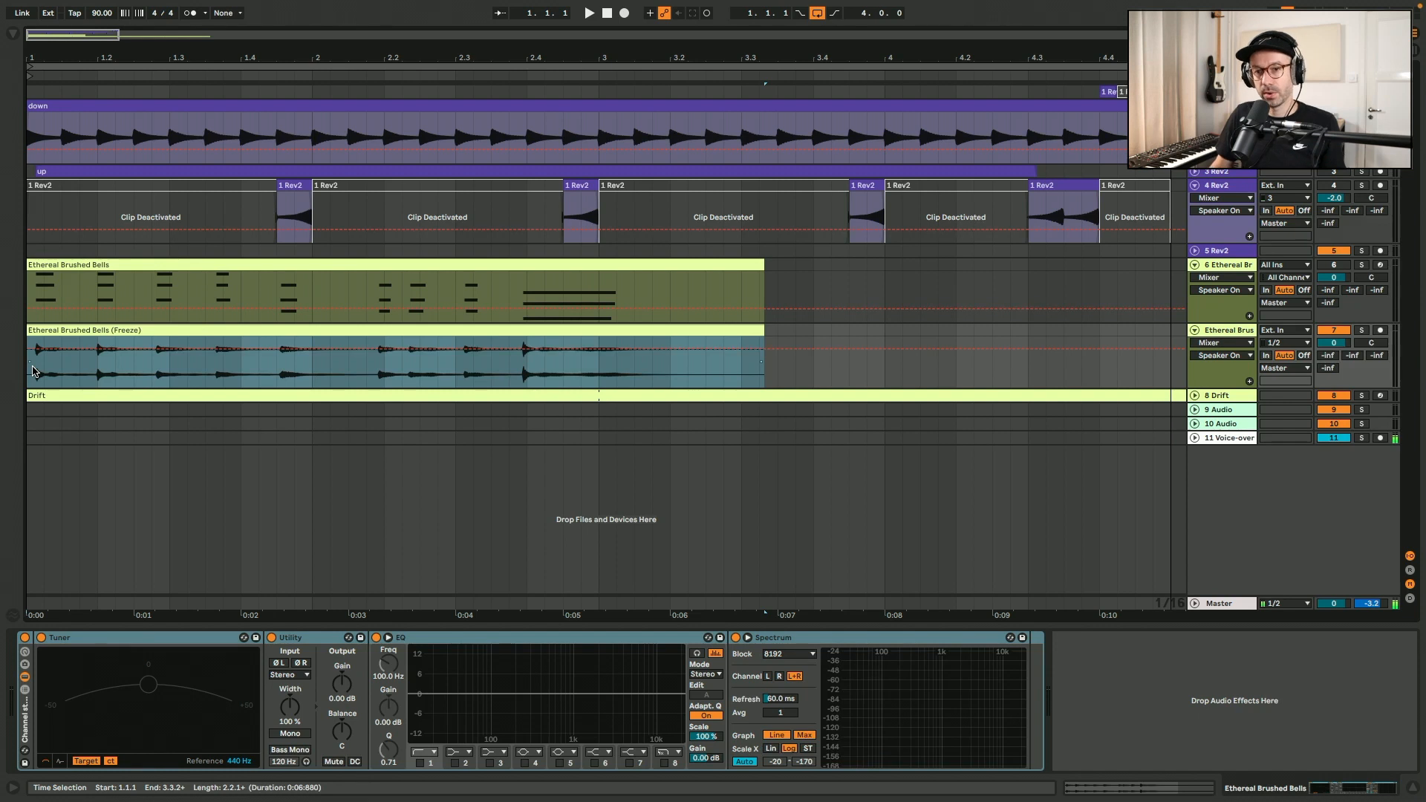
{"action": "left_click", "coordinate": [87, 320]}
{"action": "left_click", "coordinate": [82, 330]}
{"action": "double_click", "coordinate": [82, 330]}
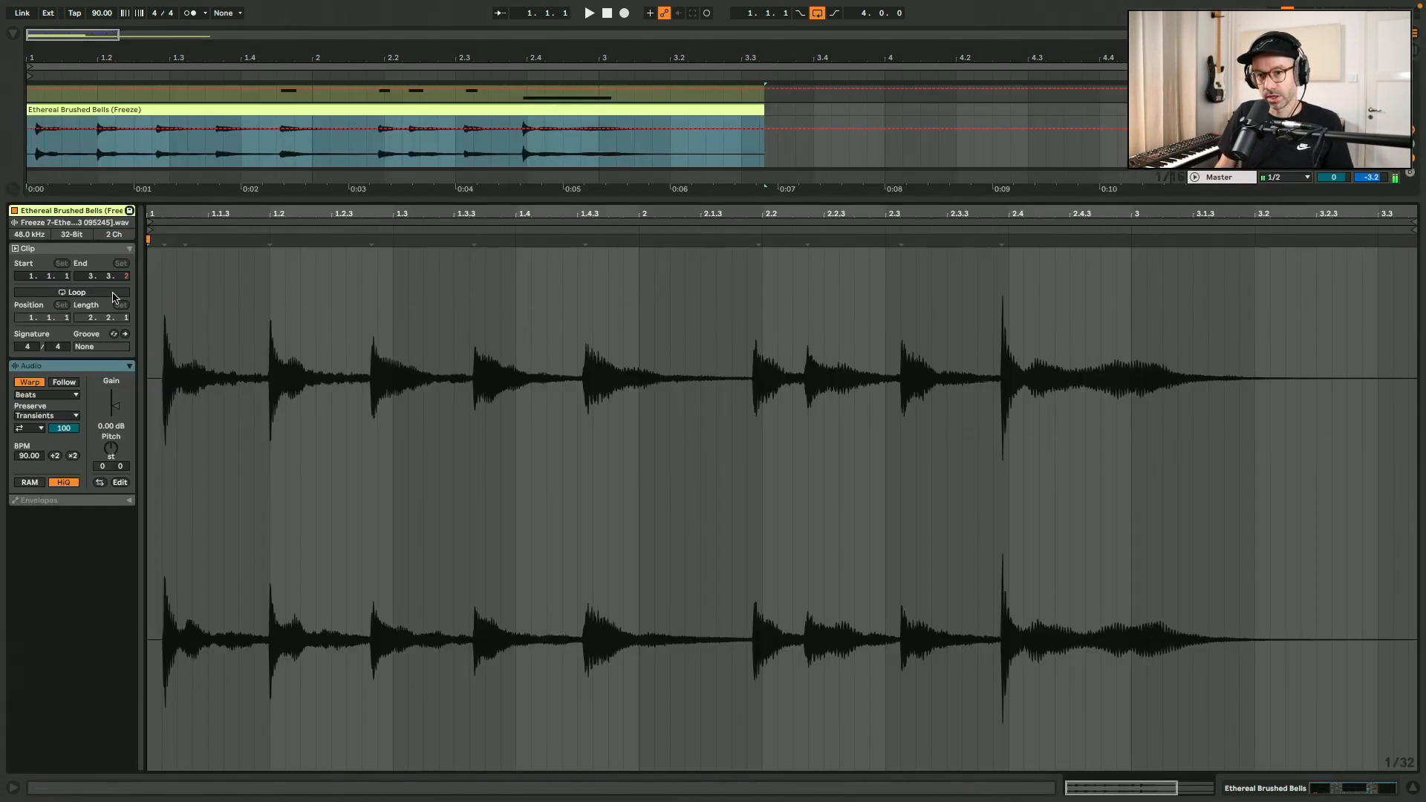
{"action": "right_click", "coordinate": [157, 251]}
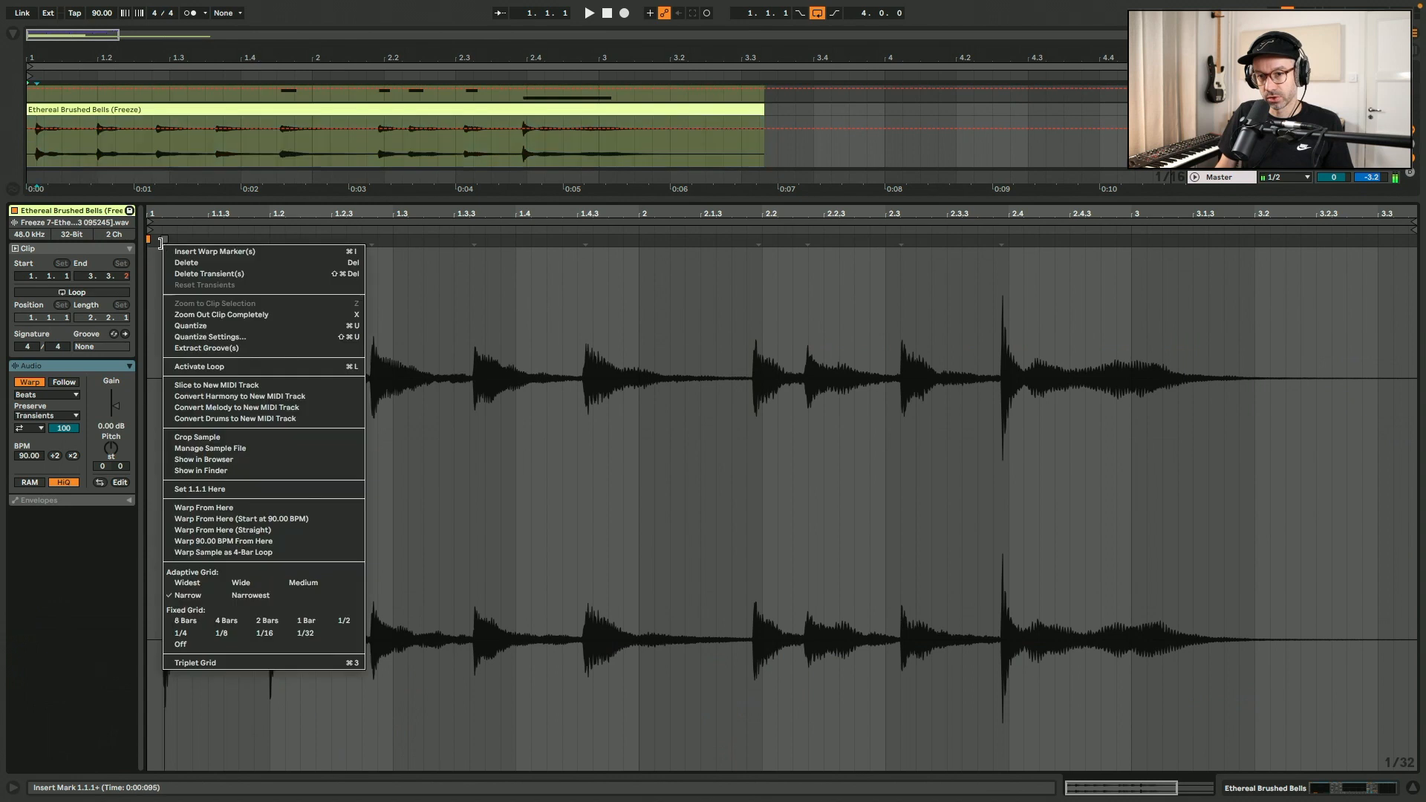
{"action": "left_click", "coordinate": [222, 487]}
{"action": "left_click_drag", "start_coordinate": [150, 220], "coordinate": [164, 220]}
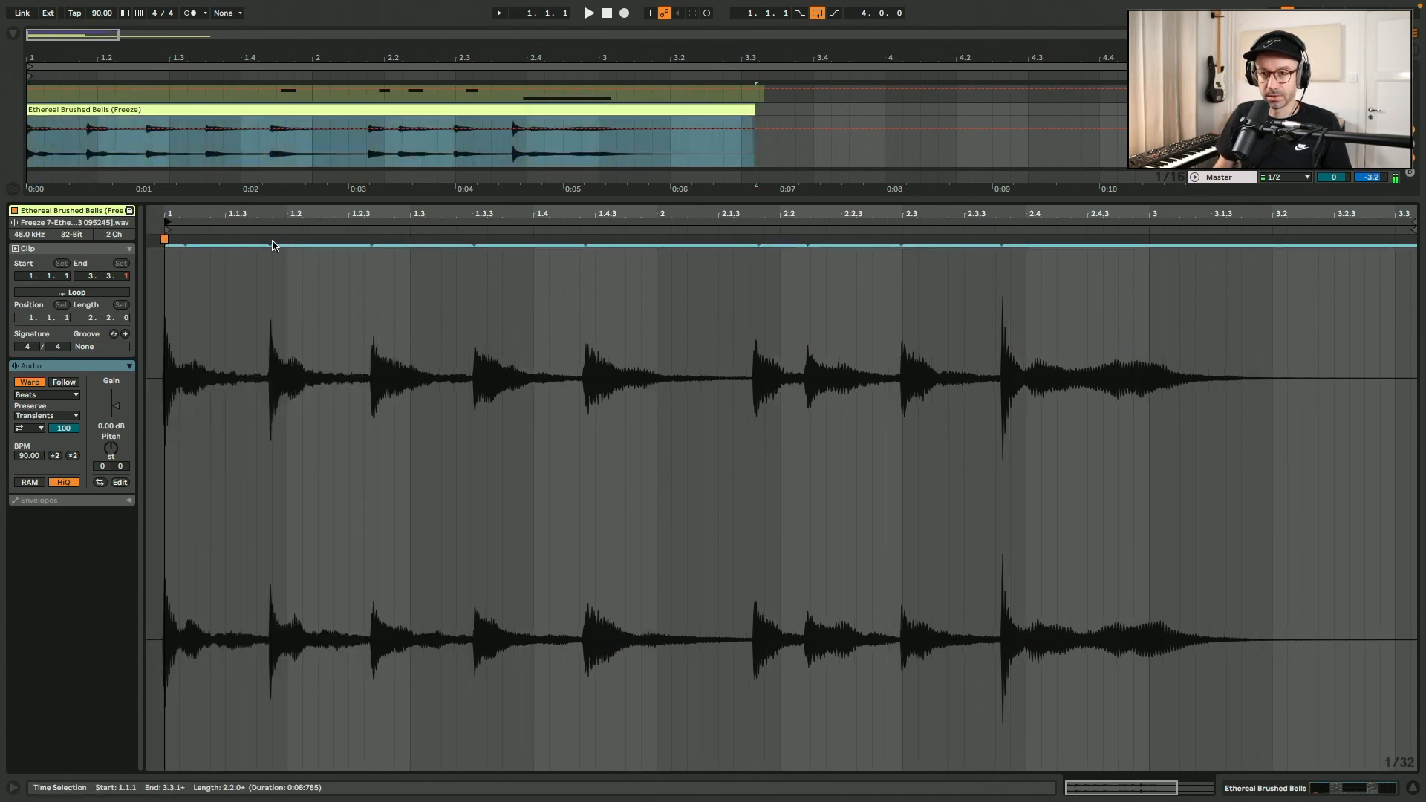
Warp the bell chord transients onto the grid and use looped playback with Complex warping.
{"action": "left_click_drag", "start_coordinate": [271, 245], "coordinate": [284, 240]}
{"action": "left_click_drag", "start_coordinate": [383, 246], "coordinate": [394, 239]}
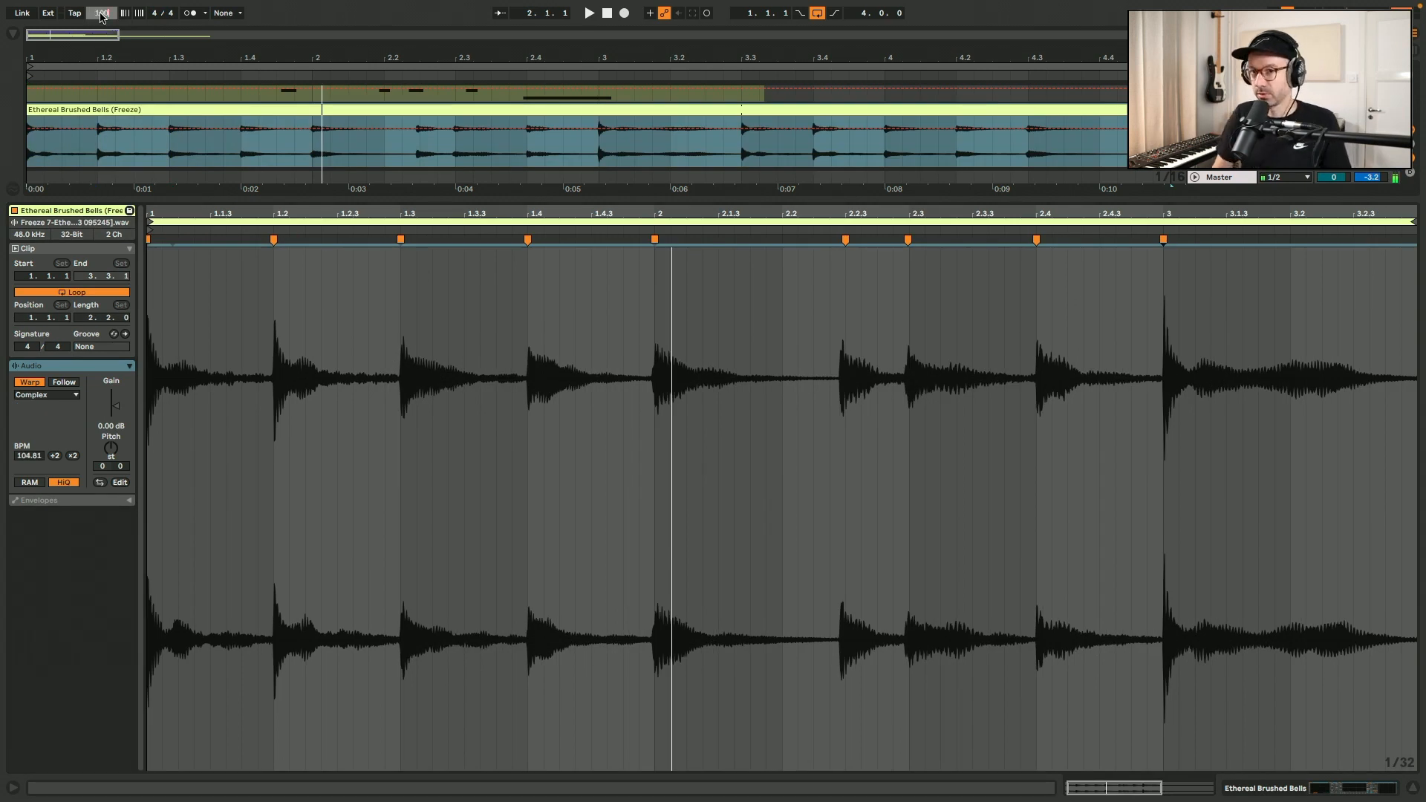
Set the project tempo to 100 BPM and listen to the warped bells audio.
{"action": "key", "text": "Return"}
{"action": "key", "text": "space"}
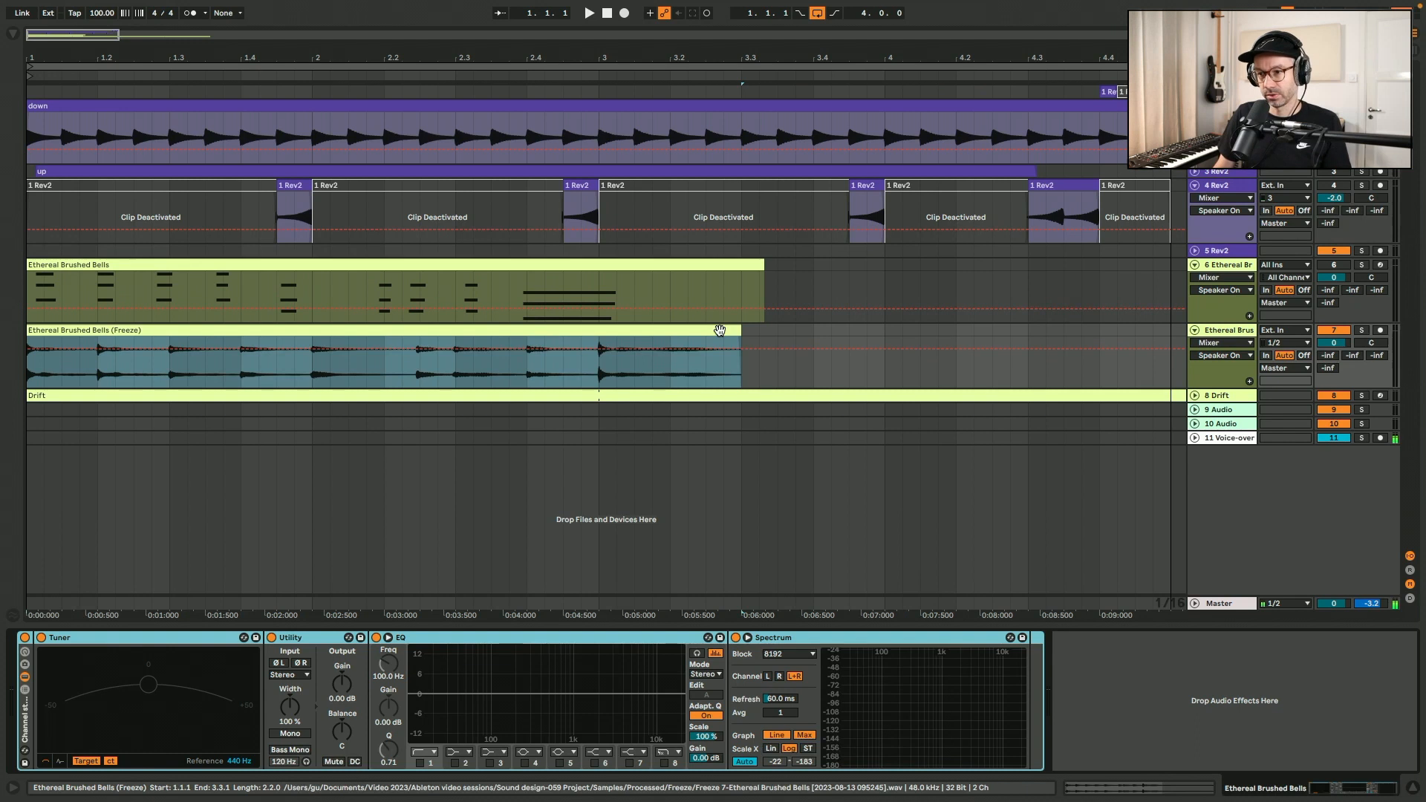
{"action": "left_click", "coordinate": [243, 364]}
{"action": "key", "text": "plus"}
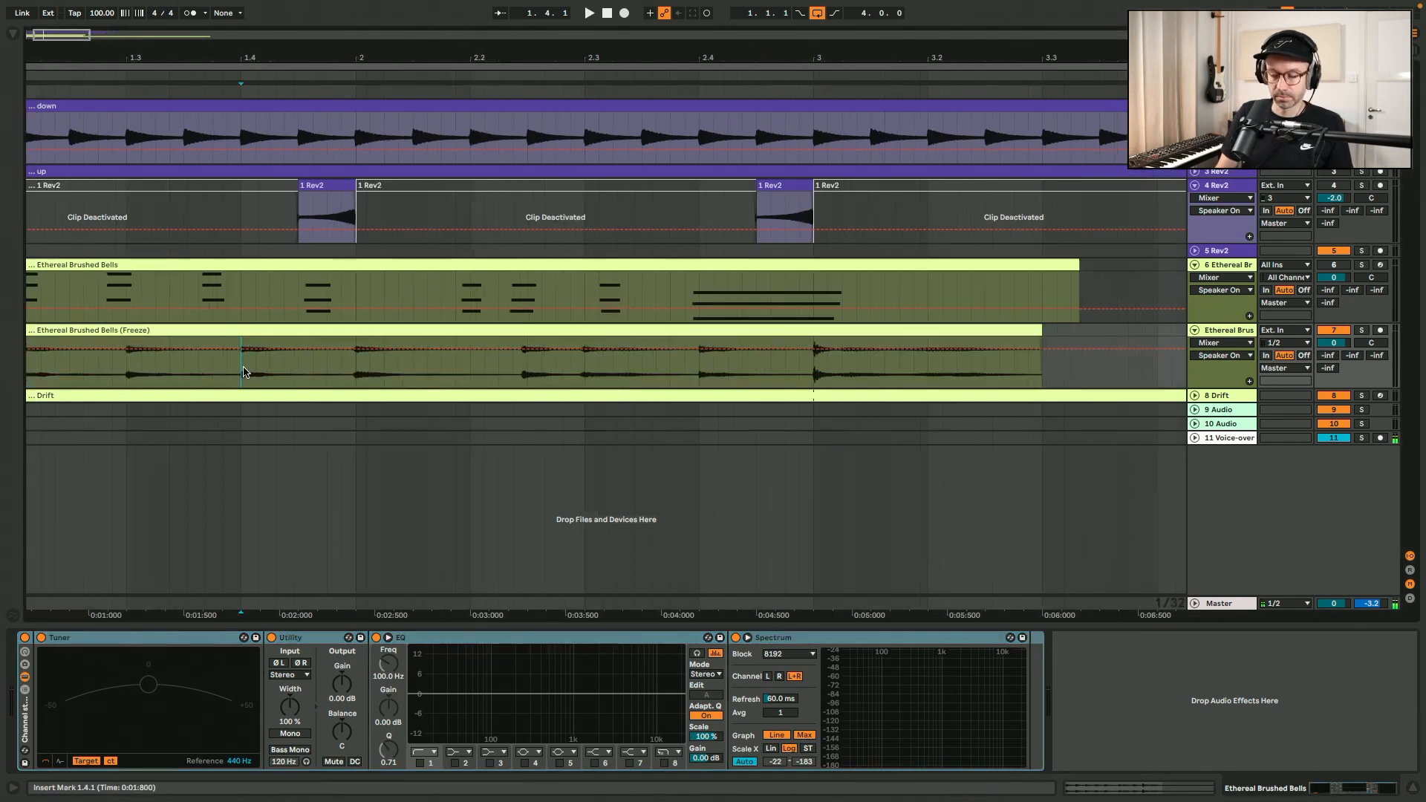
{"action": "scroll", "coordinate": [243, 372], "scroll_direction": "left", "scroll_amount": 2}
{"action": "left_click", "coordinate": [513, 364]}
{"action": "key", "text": "minus"}
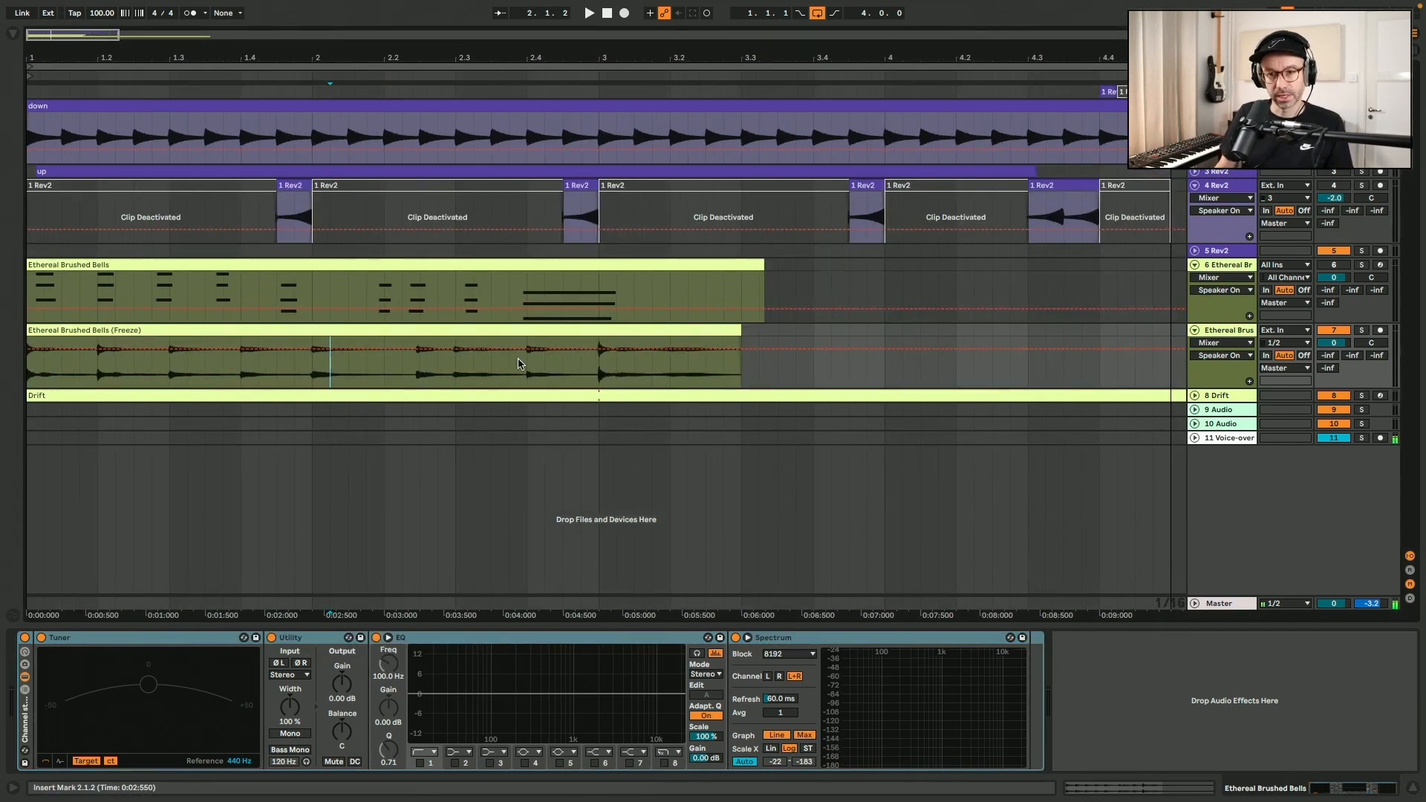
Play the bells audio and correct the warp marker near 2.2.3 so the chord sits on the grid.
{"action": "left_click", "coordinate": [287, 328]}
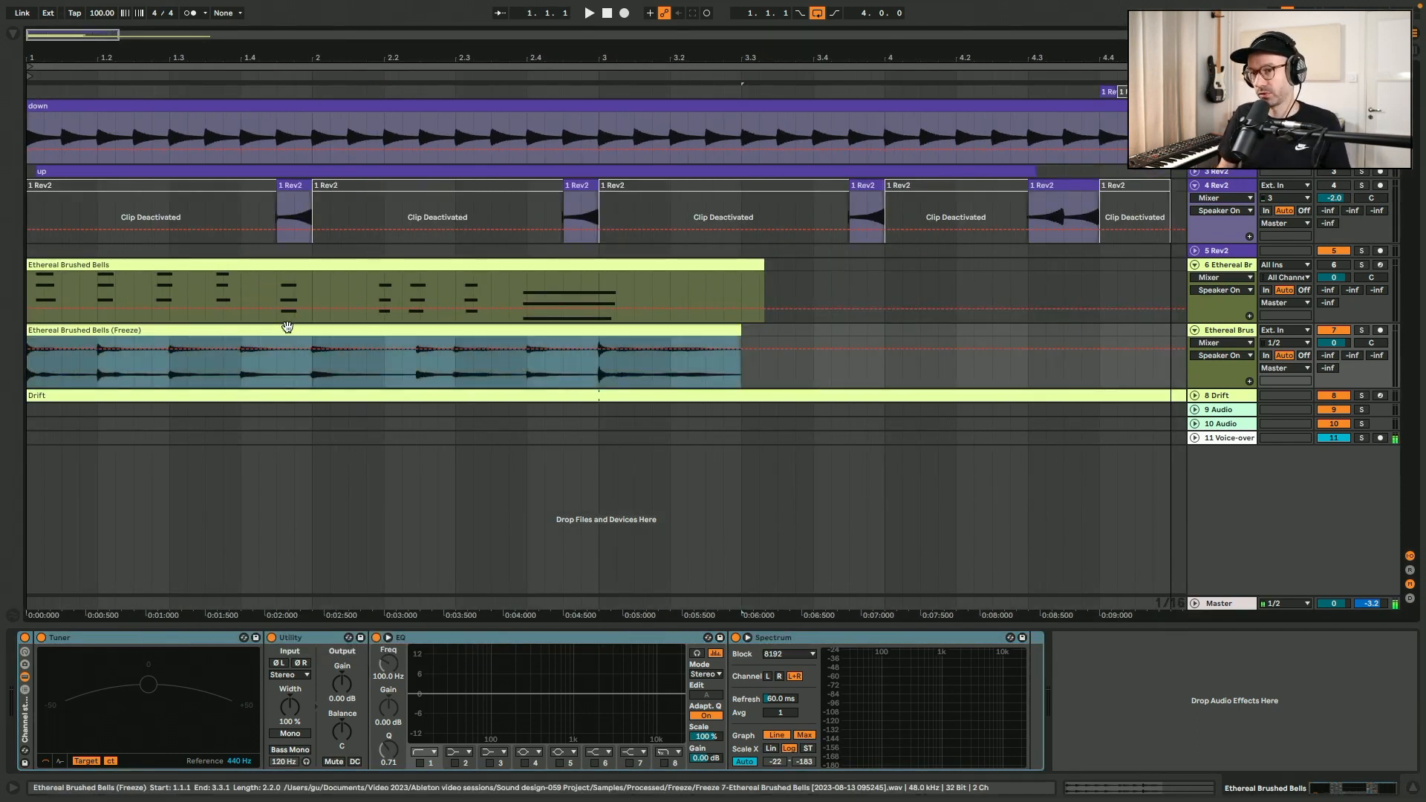
{"action": "key", "text": "space"}
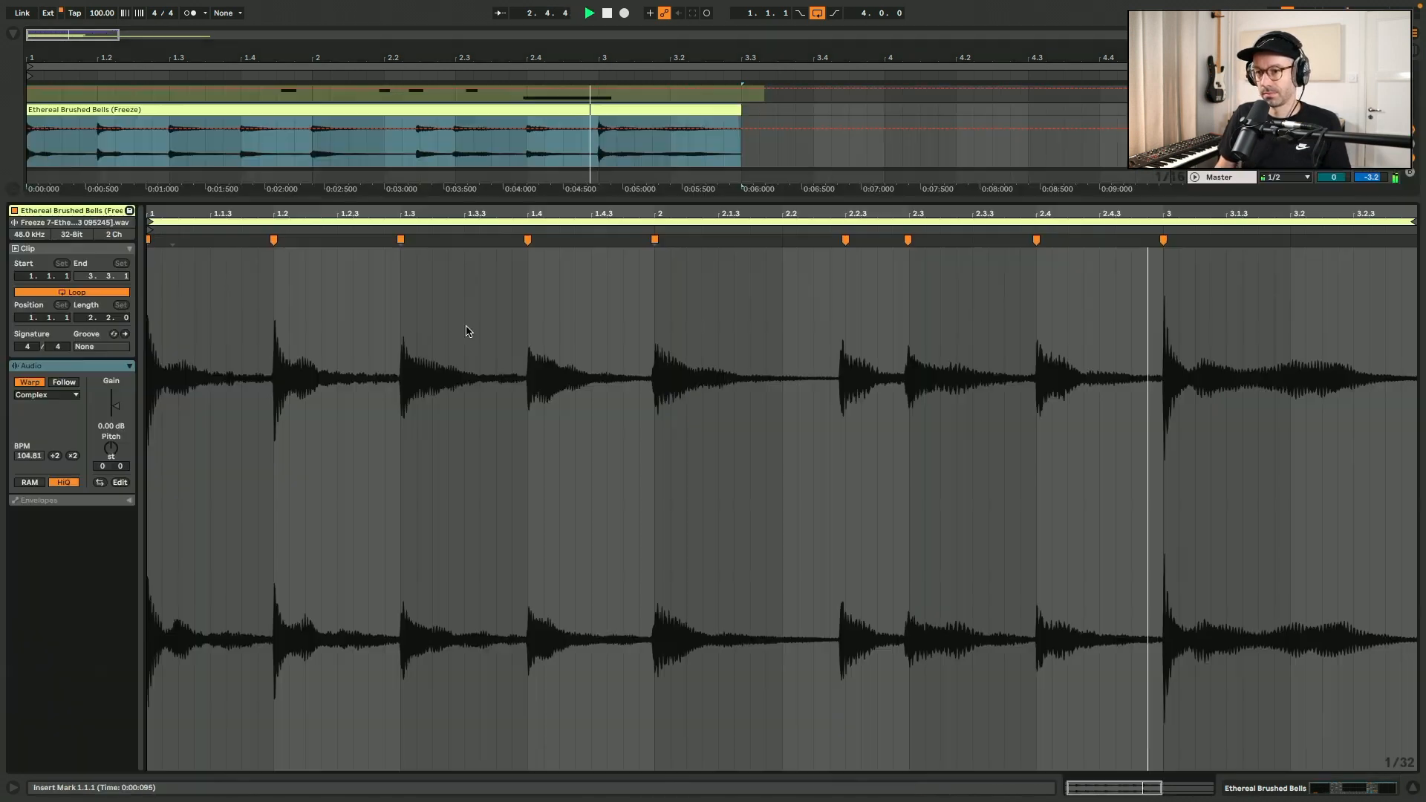
{"action": "double_click", "coordinate": [464, 331]}
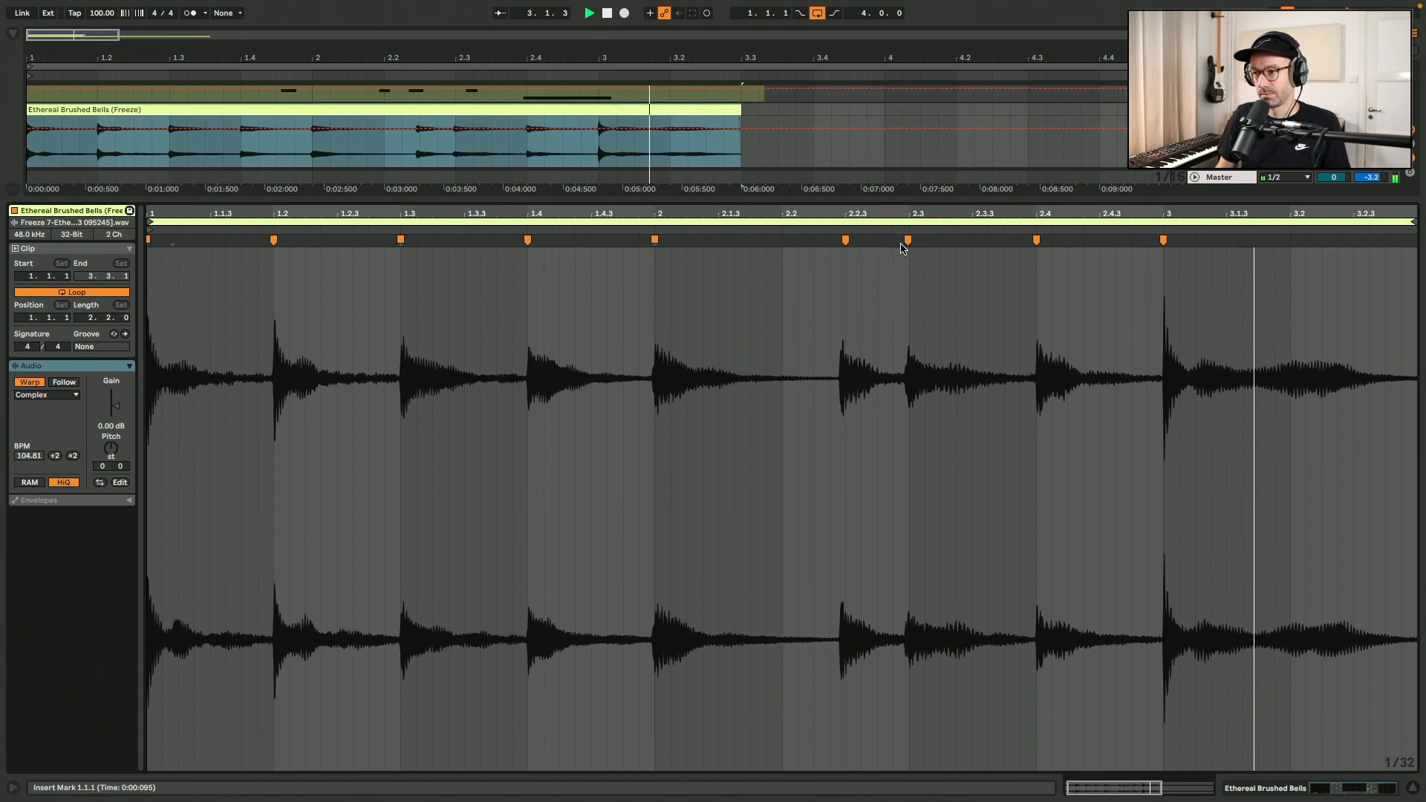
{"action": "left_click", "coordinate": [850, 242]}
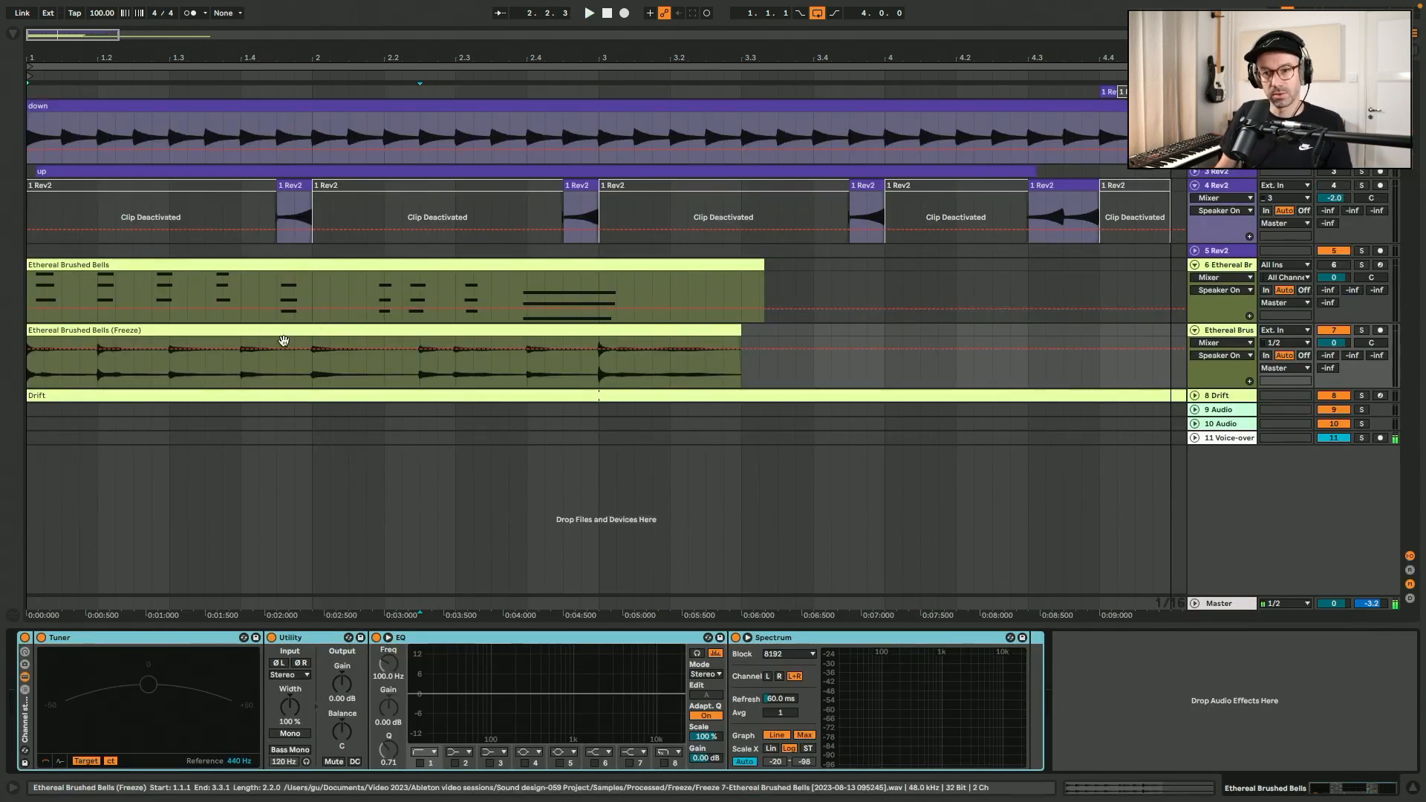
Cut out the chord at 1.4.1, move that slice to 1.3.3 and play the result.
{"action": "left_click_drag", "start_coordinate": [244, 371], "coordinate": [243, 338]}
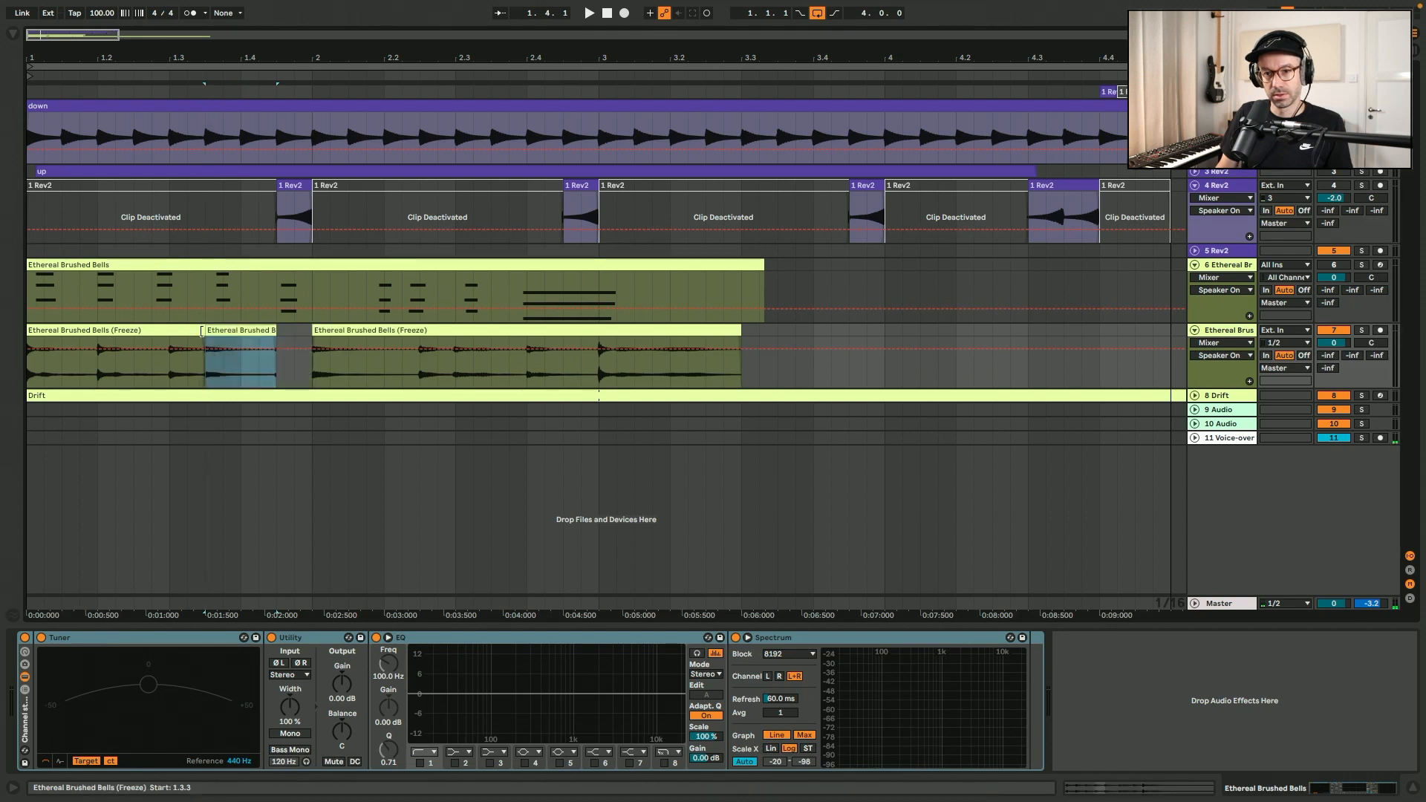
{"action": "left_click", "coordinate": [180, 330]}
{"action": "key", "text": "space"}
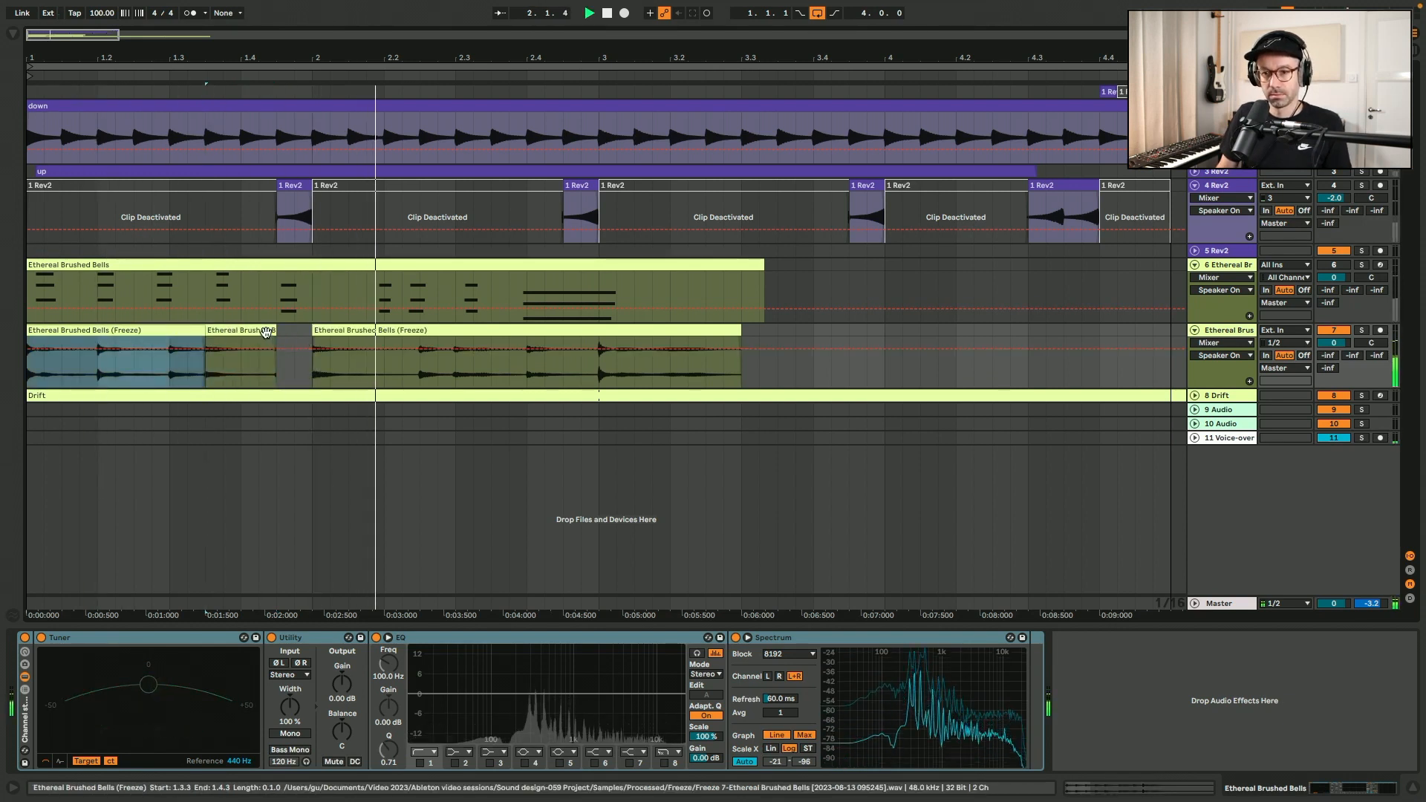
Extend the shifted bells slice to 3.2.3 over the remaining audio and listen from the start.
{"action": "left_click_drag", "start_coordinate": [274, 330], "coordinate": [706, 329]}
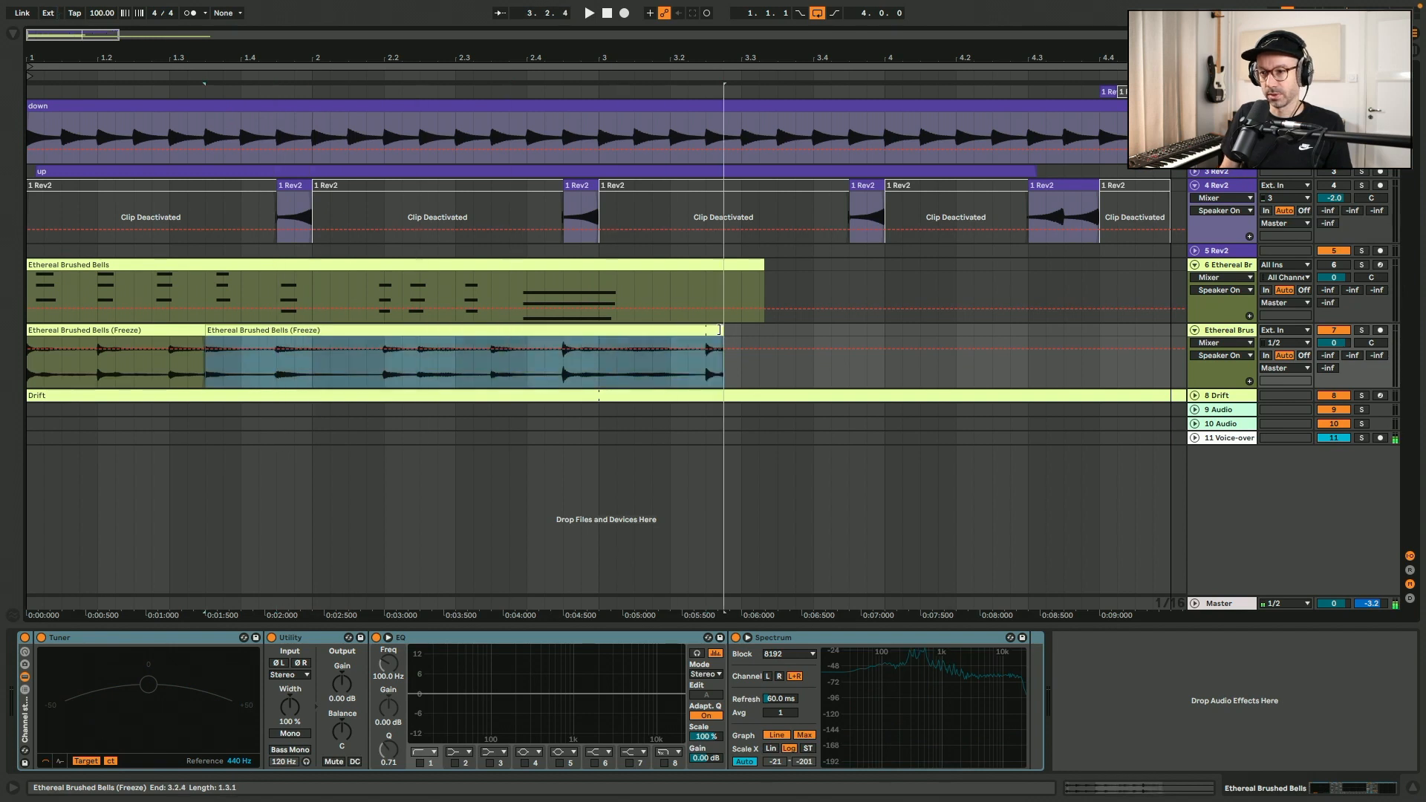
{"action": "left_click", "coordinate": [119, 330]}
{"action": "key", "text": "space"}
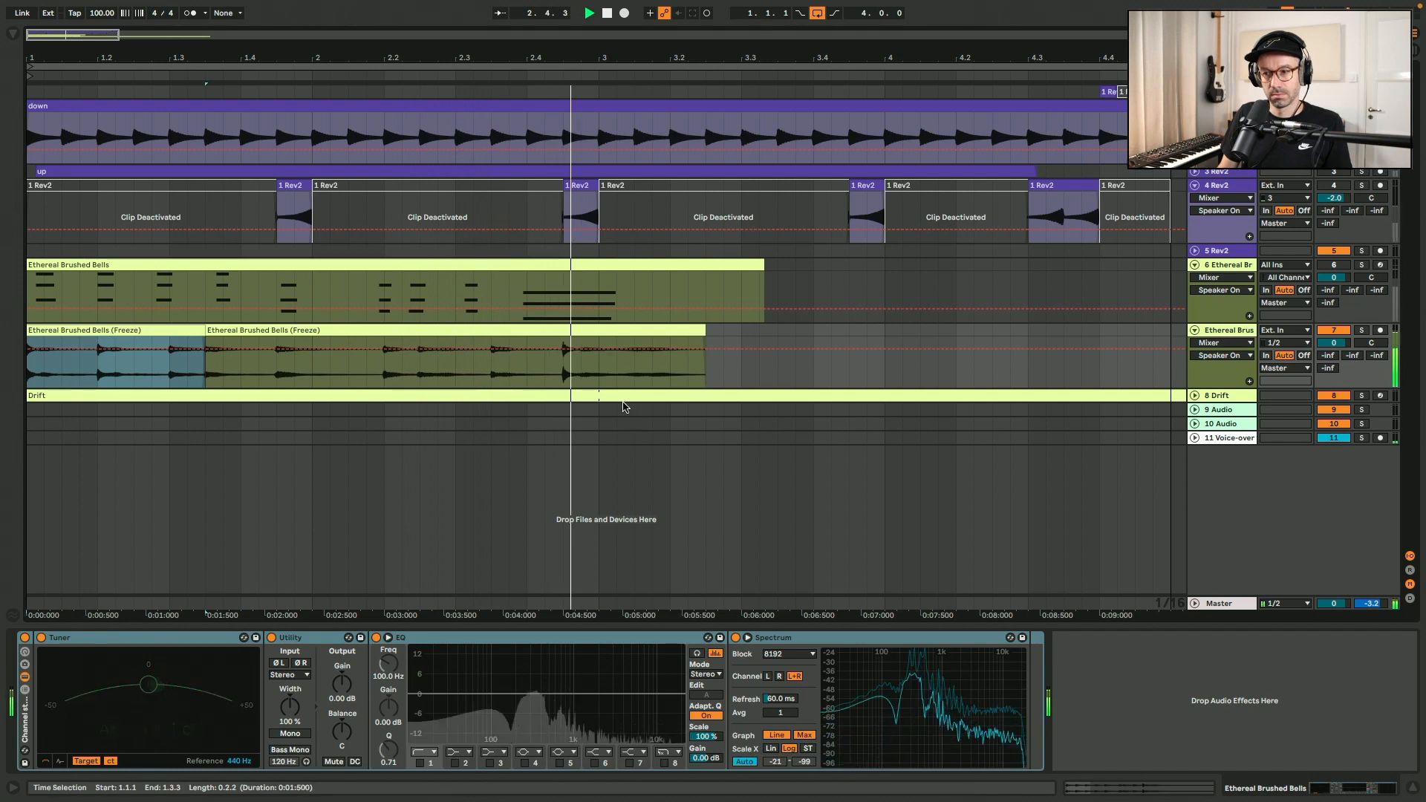
Split off the final chord at 2.4.3, move it to 2.4.1 and listen to the transition.
{"action": "left_click", "coordinate": [582, 347]}
{"action": "key", "text": "super+e"}
{"action": "left_click_drag", "start_coordinate": [569, 331], "coordinate": [533, 332]}
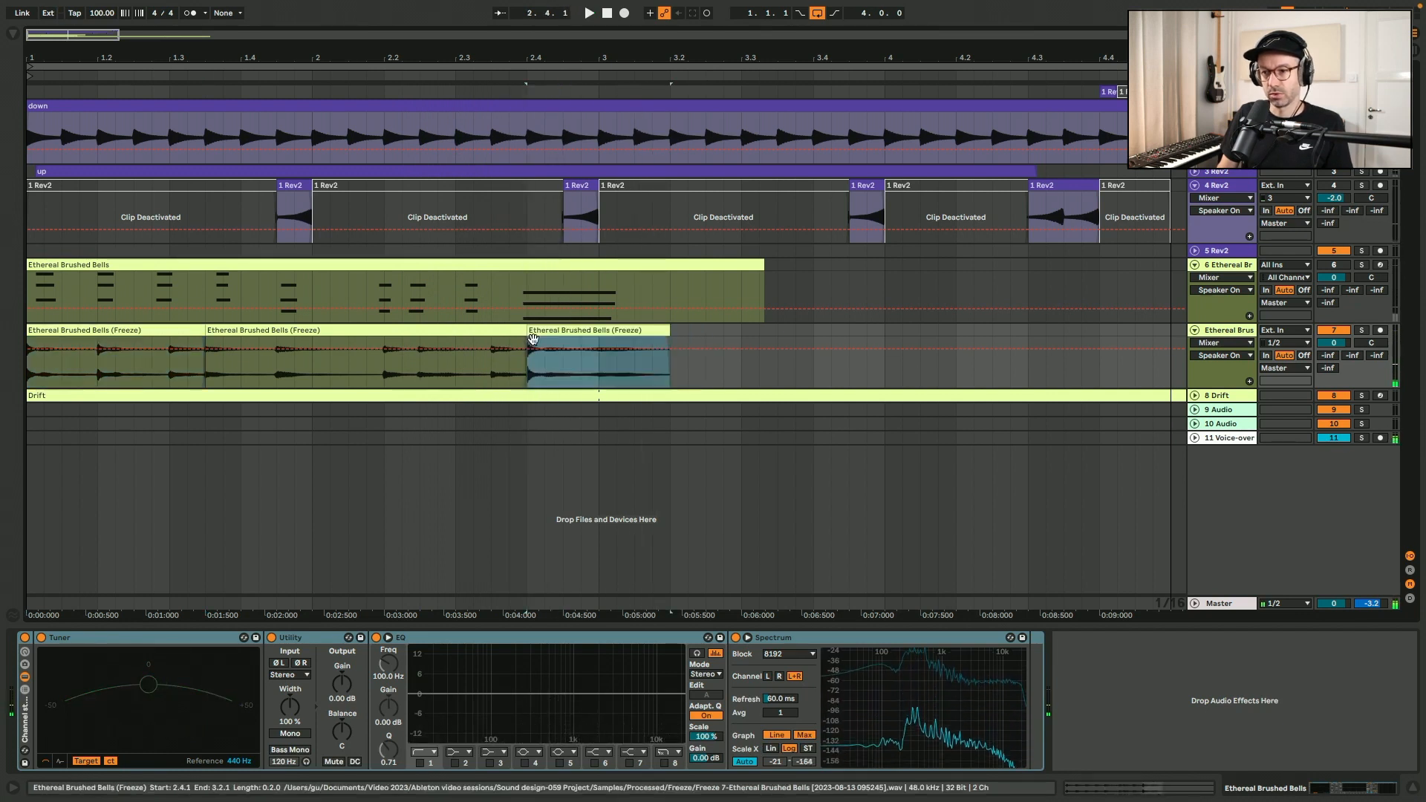
{"action": "left_click", "coordinate": [450, 370]}
{"action": "key", "text": "space"}
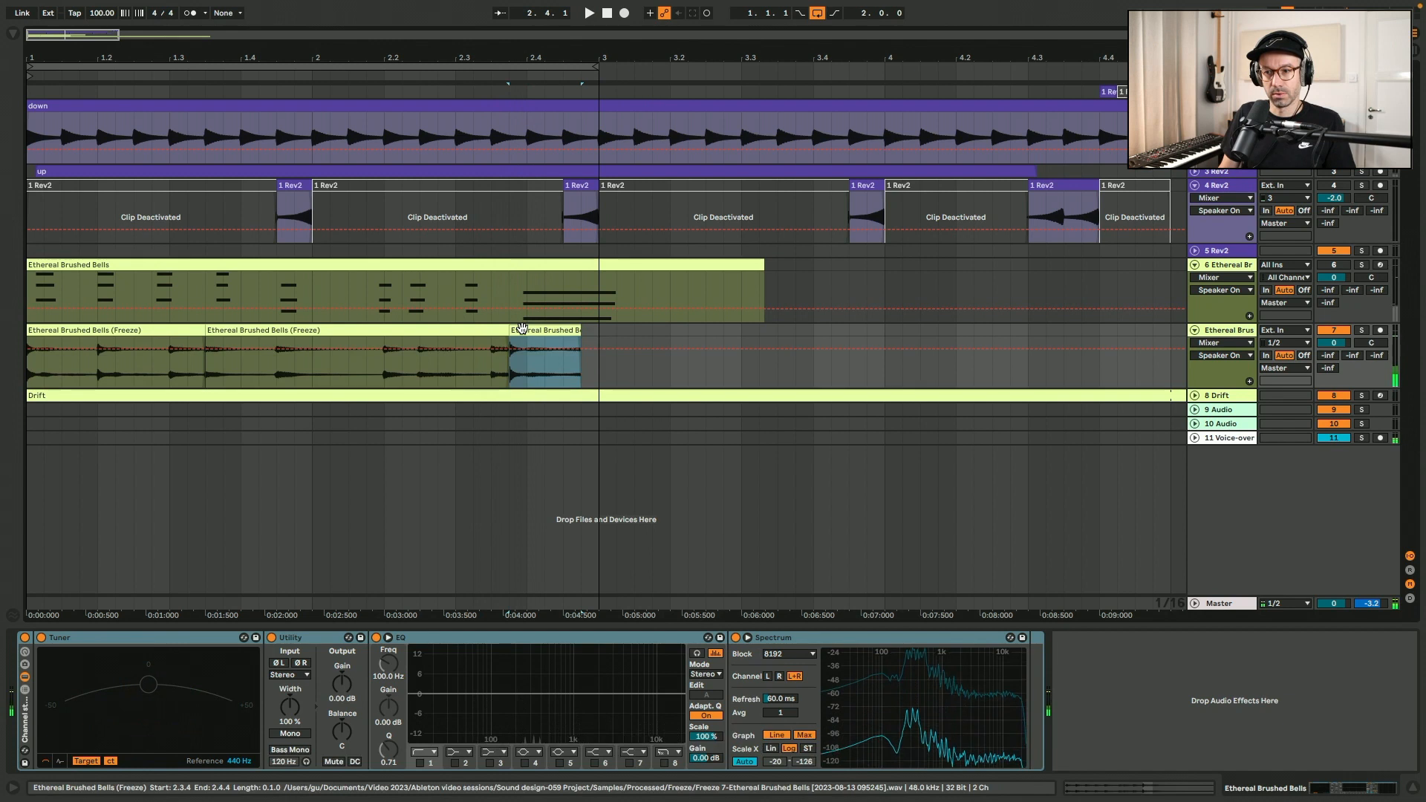
Move the final chord slice to 2.3.3, extend it to 3.1.1 and play it in a two-bar loop.
{"action": "left_click_drag", "start_coordinate": [522, 327], "coordinate": [504, 329]}
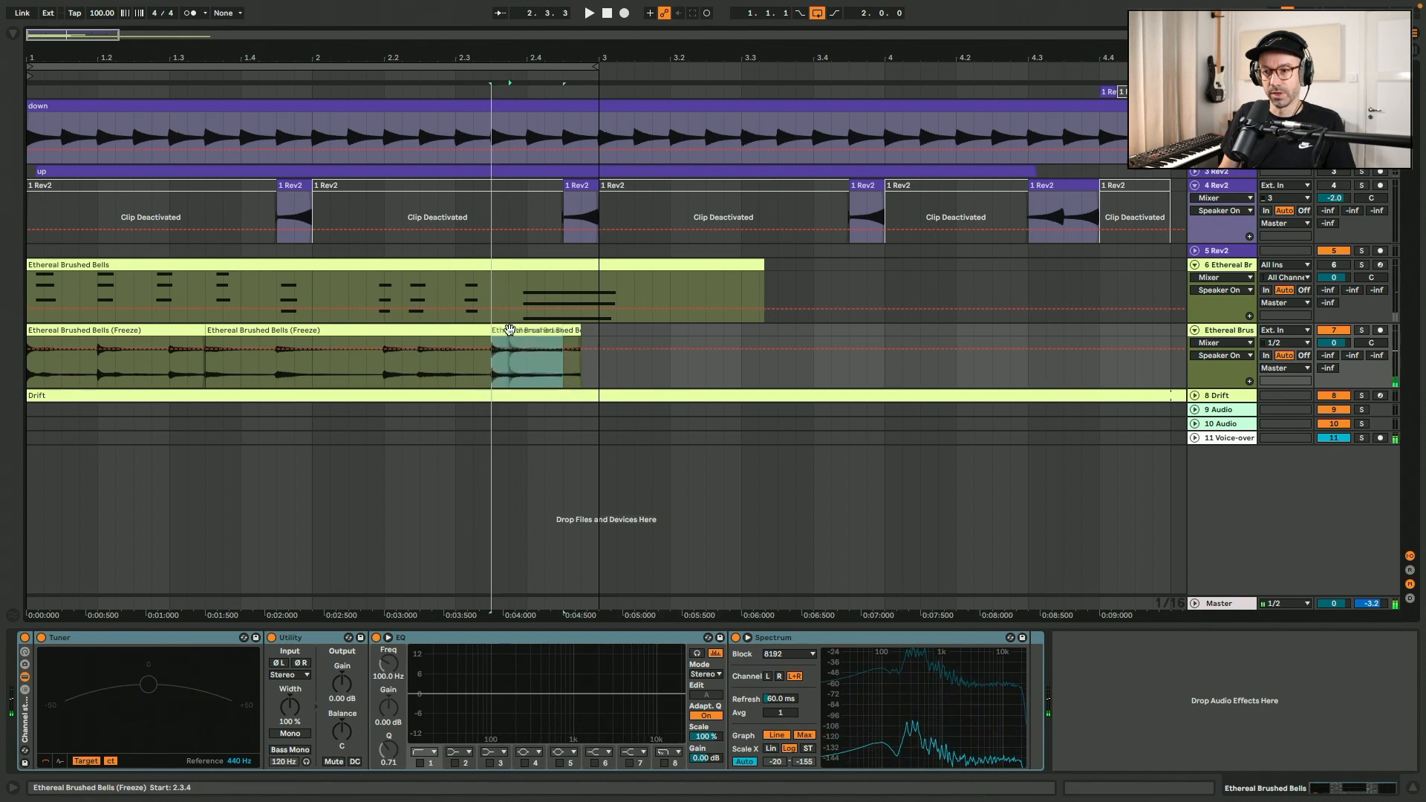
{"action": "left_click", "coordinate": [383, 371]}
{"action": "key", "text": "space"}
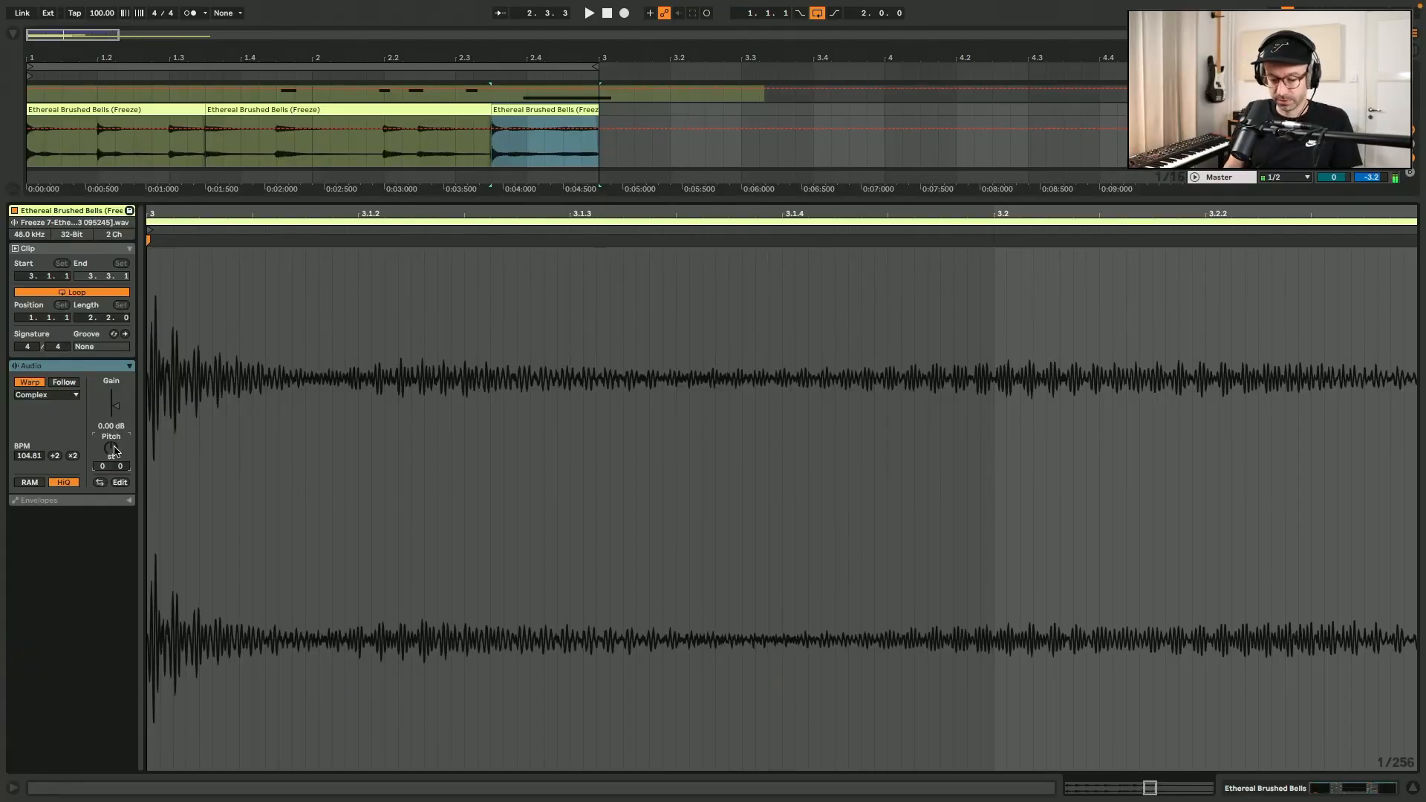
Transpose the final bells slice by -12 semitones, reverse it and listen to it in the loop.
{"action": "key", "text": "space"}
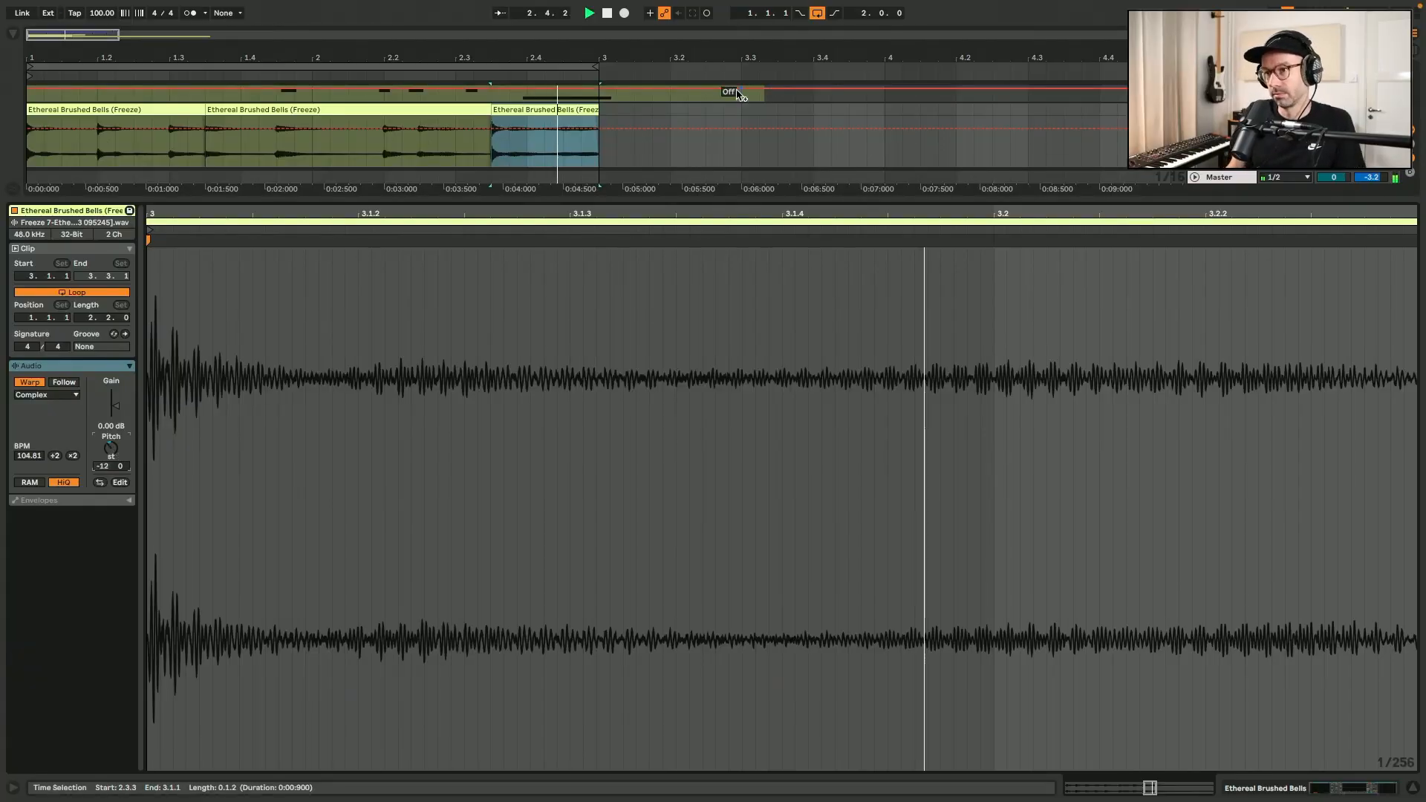
{"action": "left_click", "coordinate": [537, 109]}
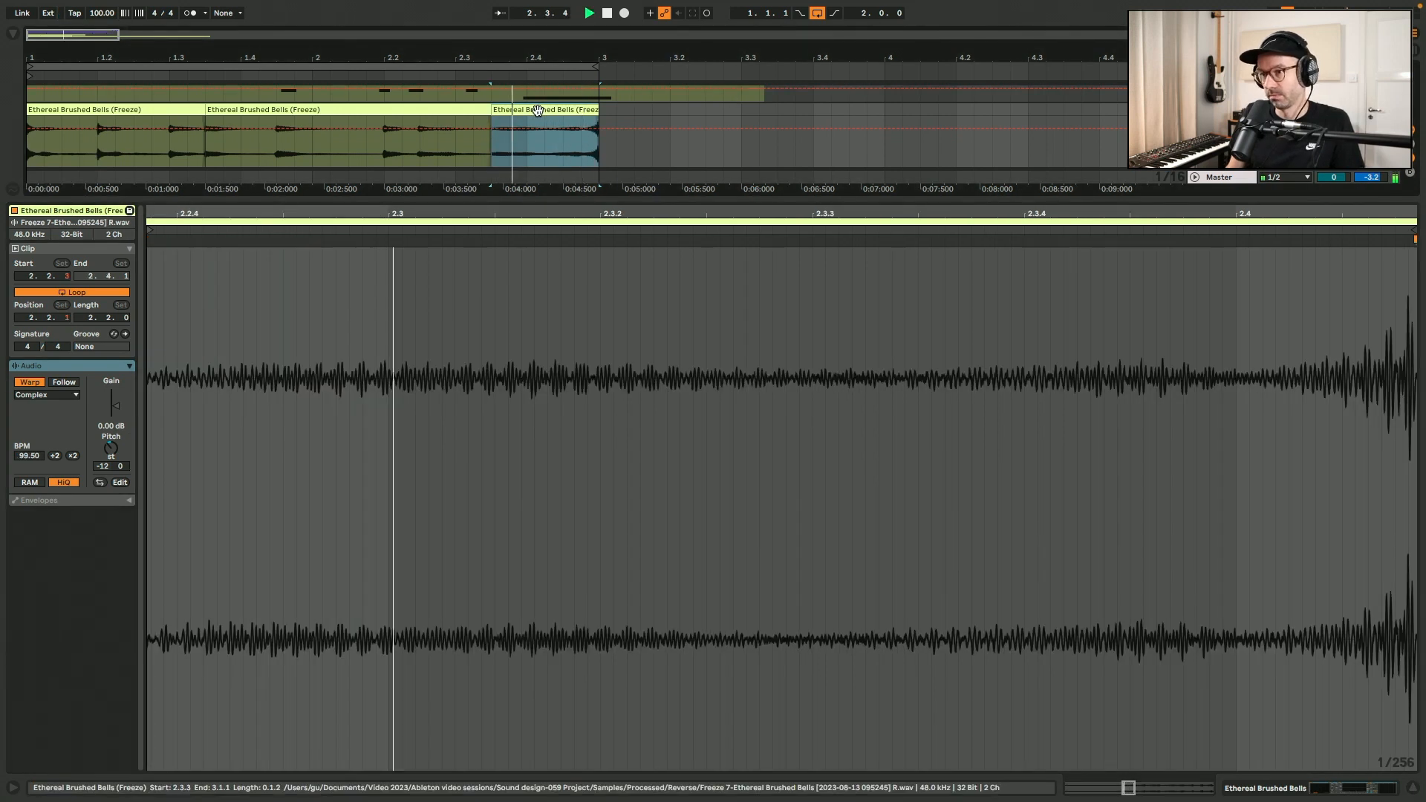
{"action": "key", "text": "alt+super+l"}
{"action": "key", "text": "alt+super+b"}
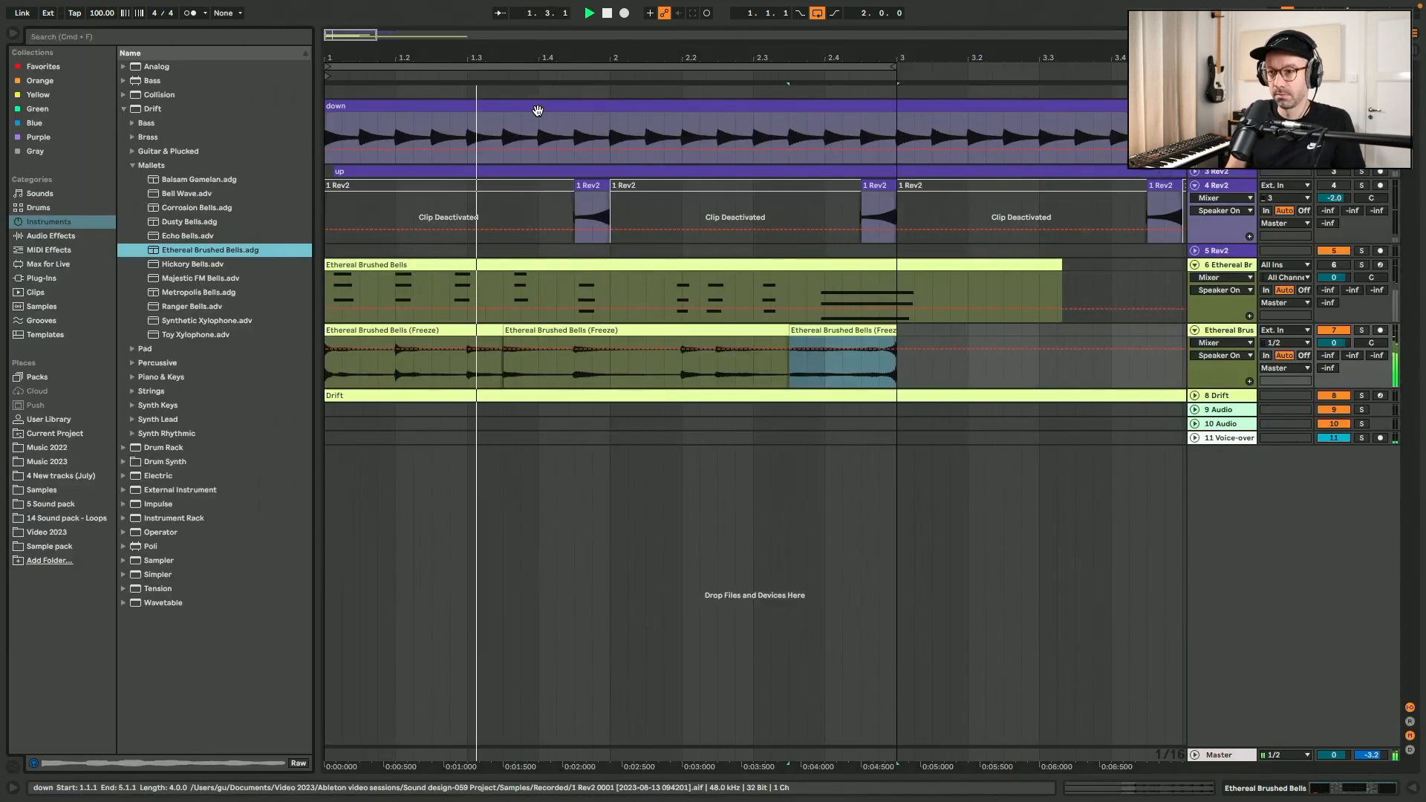
{"action": "left_click", "coordinate": [9, 36]}
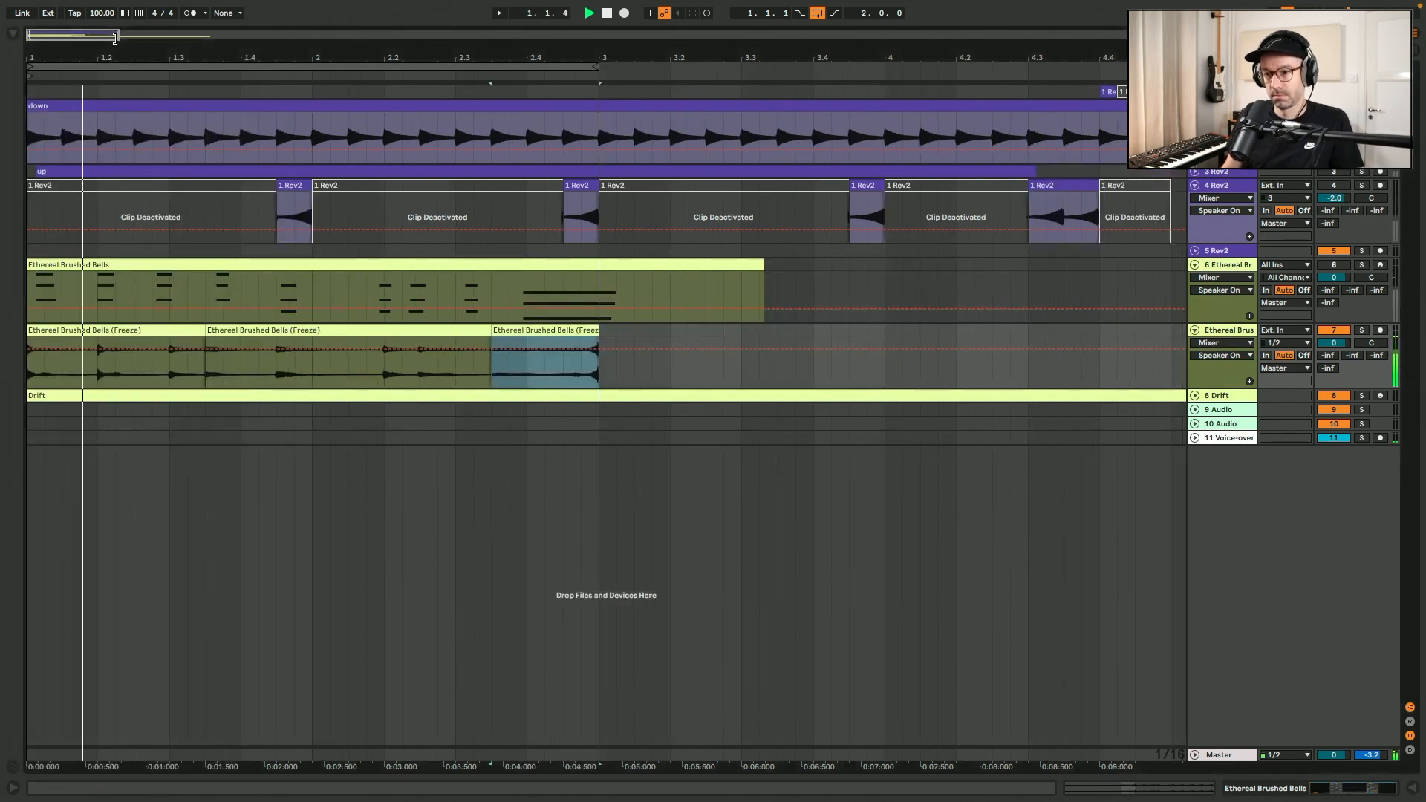
Duplicate the flattened bells track and return the upper copy's final slice to forward playback at 0 semitones.
{"action": "key", "text": "space"}
{"action": "left_click", "coordinate": [1229, 331]}
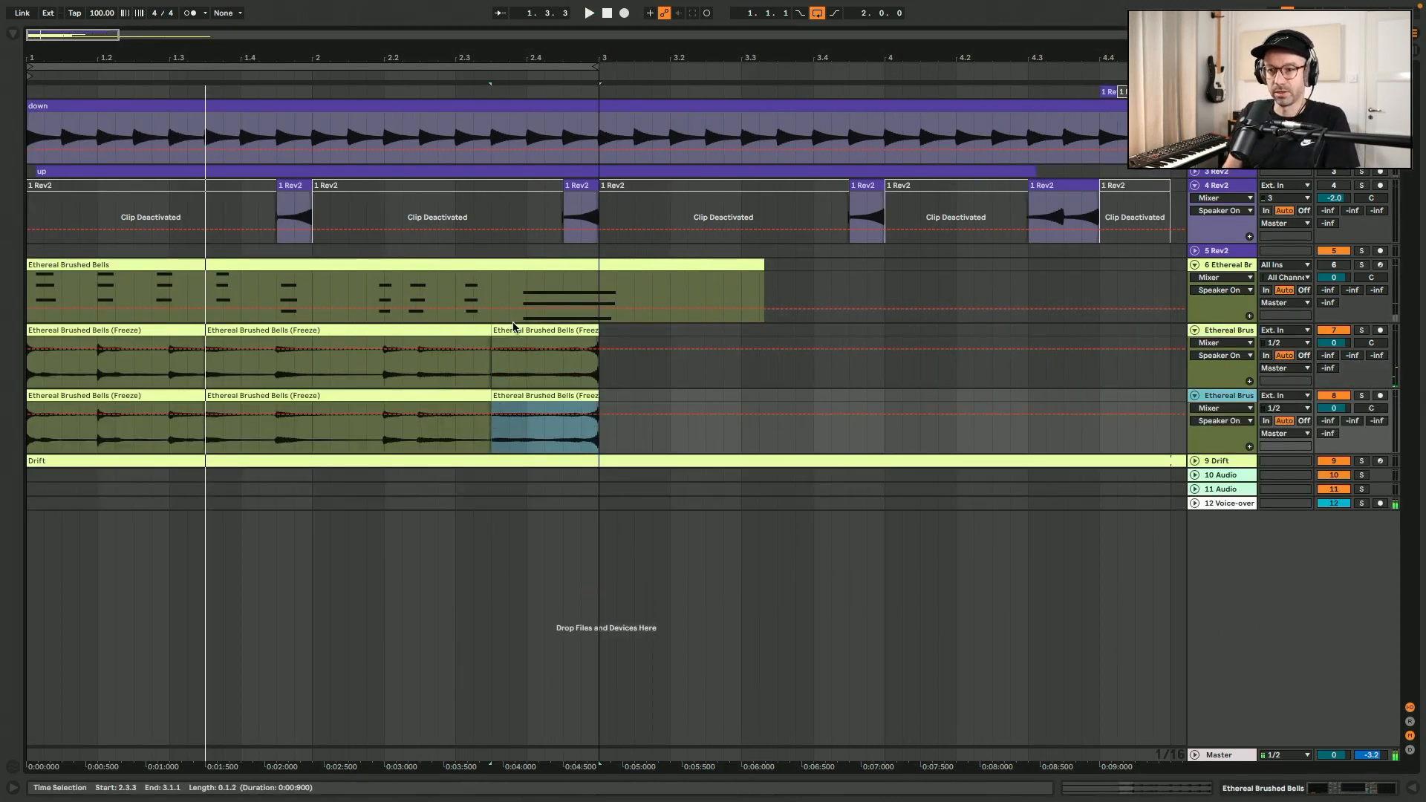
{"action": "double_click", "coordinate": [518, 330]}
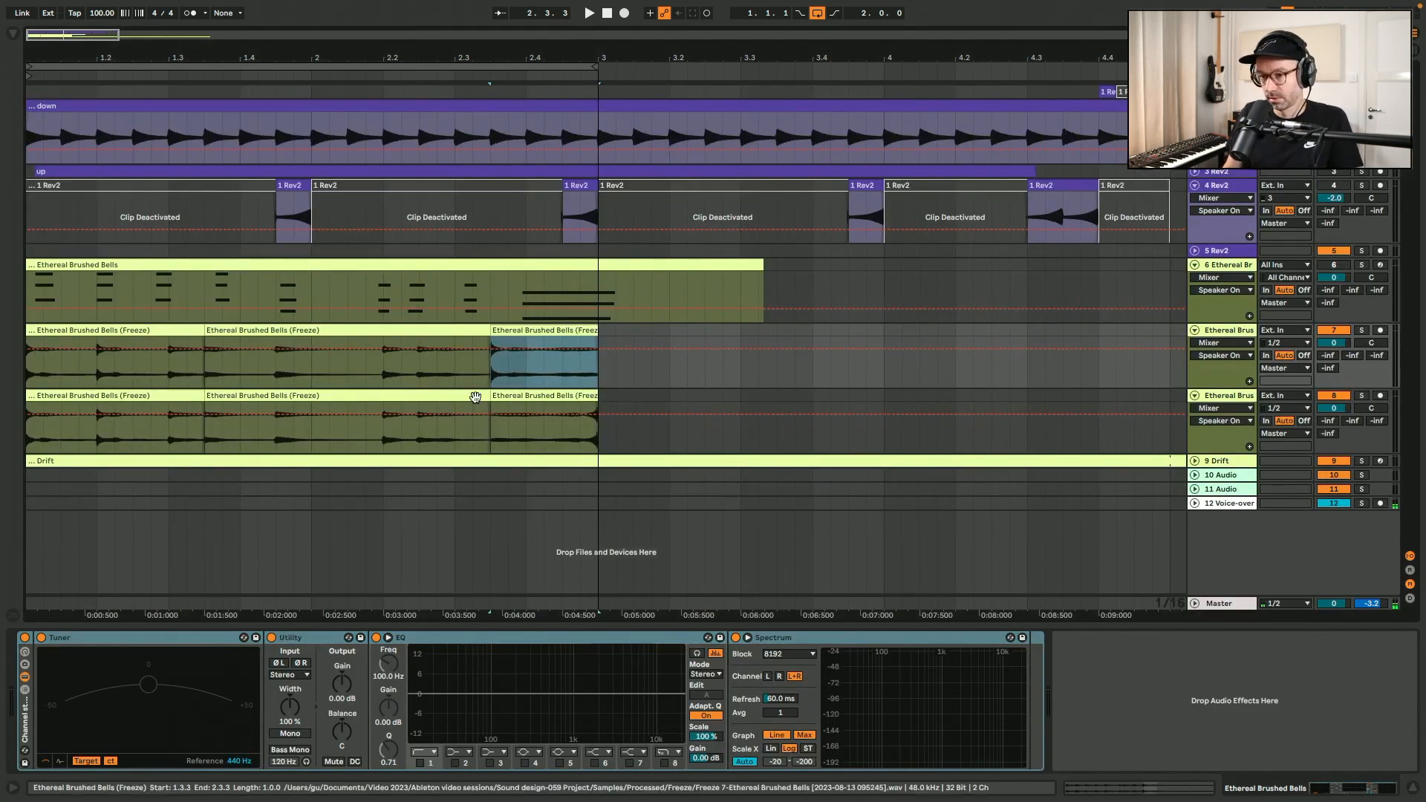
Delete the first two bells slices on the lower copy, keep only its final slice, and play the loop.
{"action": "left_click", "coordinate": [421, 394]}
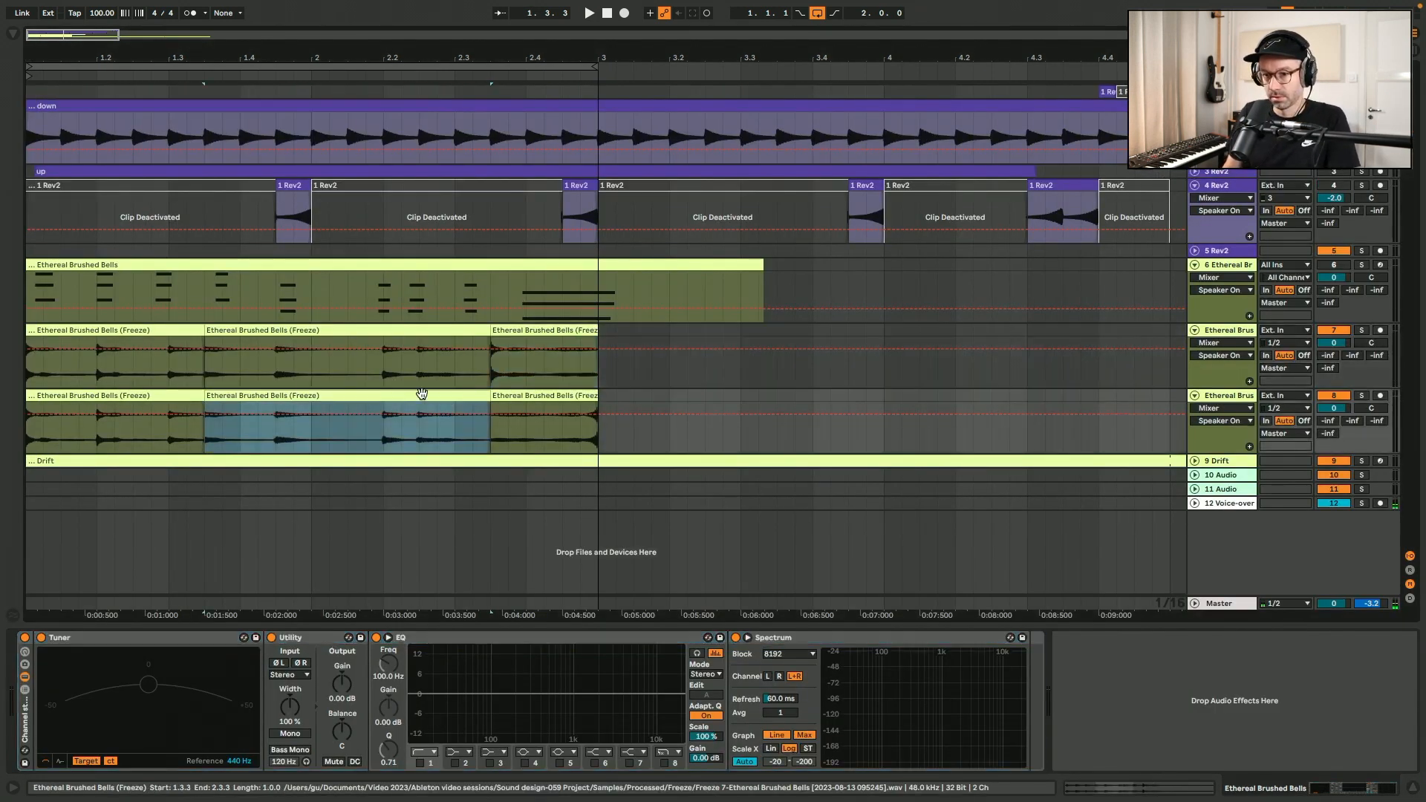
{"action": "key", "text": "Delete"}
{"action": "left_click", "coordinate": [128, 395]}
{"action": "key", "text": "Delete"}
{"action": "left_click", "coordinate": [346, 403]}
{"action": "key", "text": "space"}
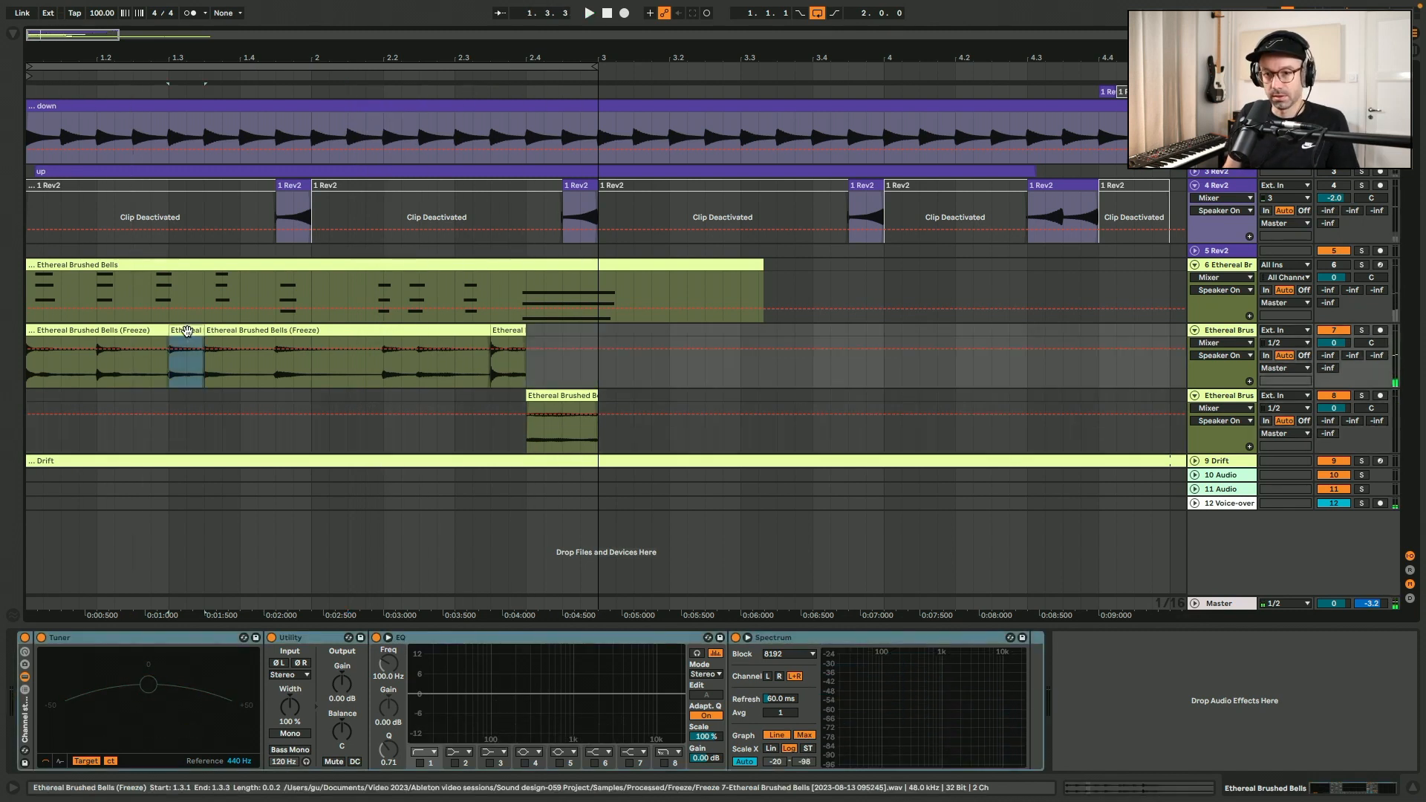
Isolate the upper bells slice from 1.3.1 to 1.3.3, transpose it up, colour it lavender and listen to it in the loop.
{"action": "double_click", "coordinate": [187, 331]}
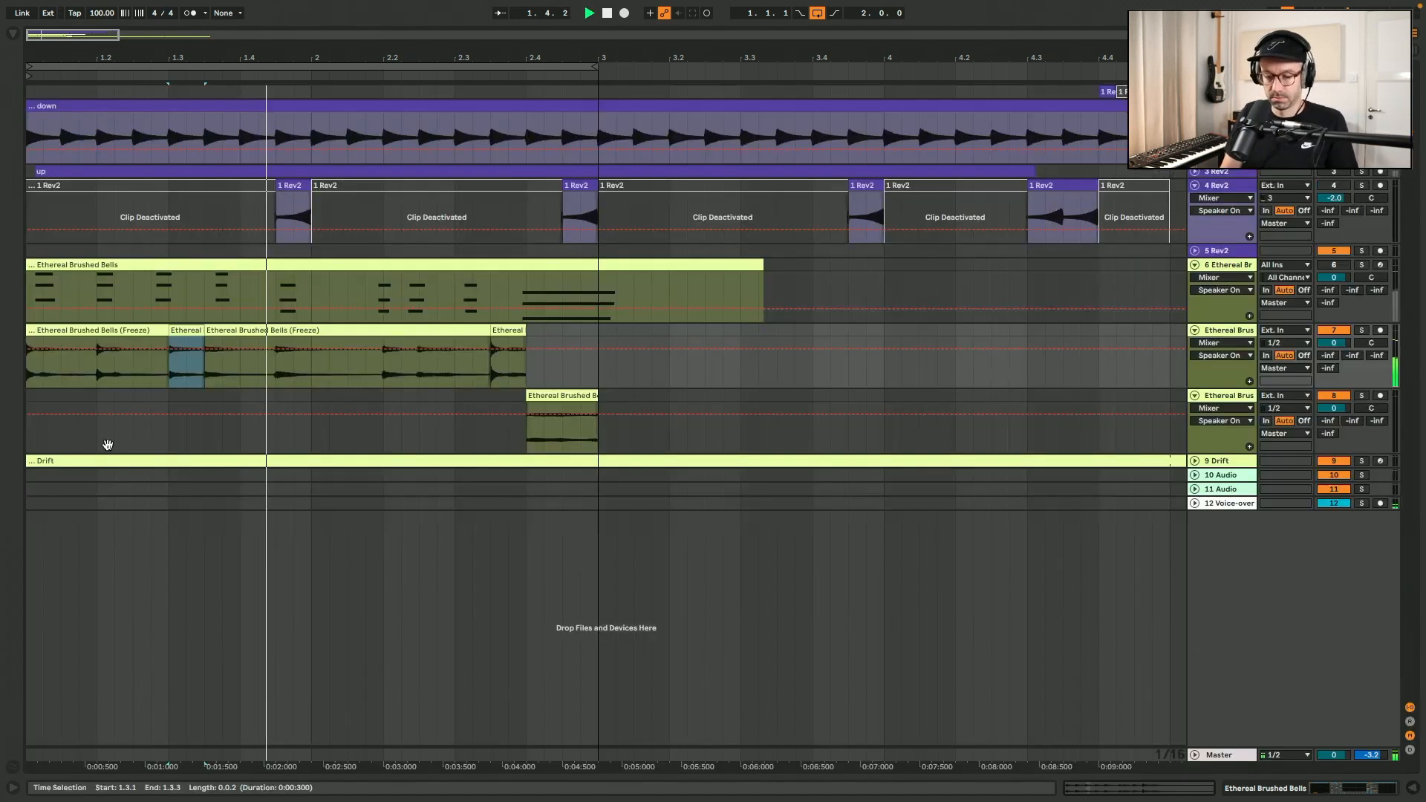
{"action": "key", "text": "super+alt+b"}
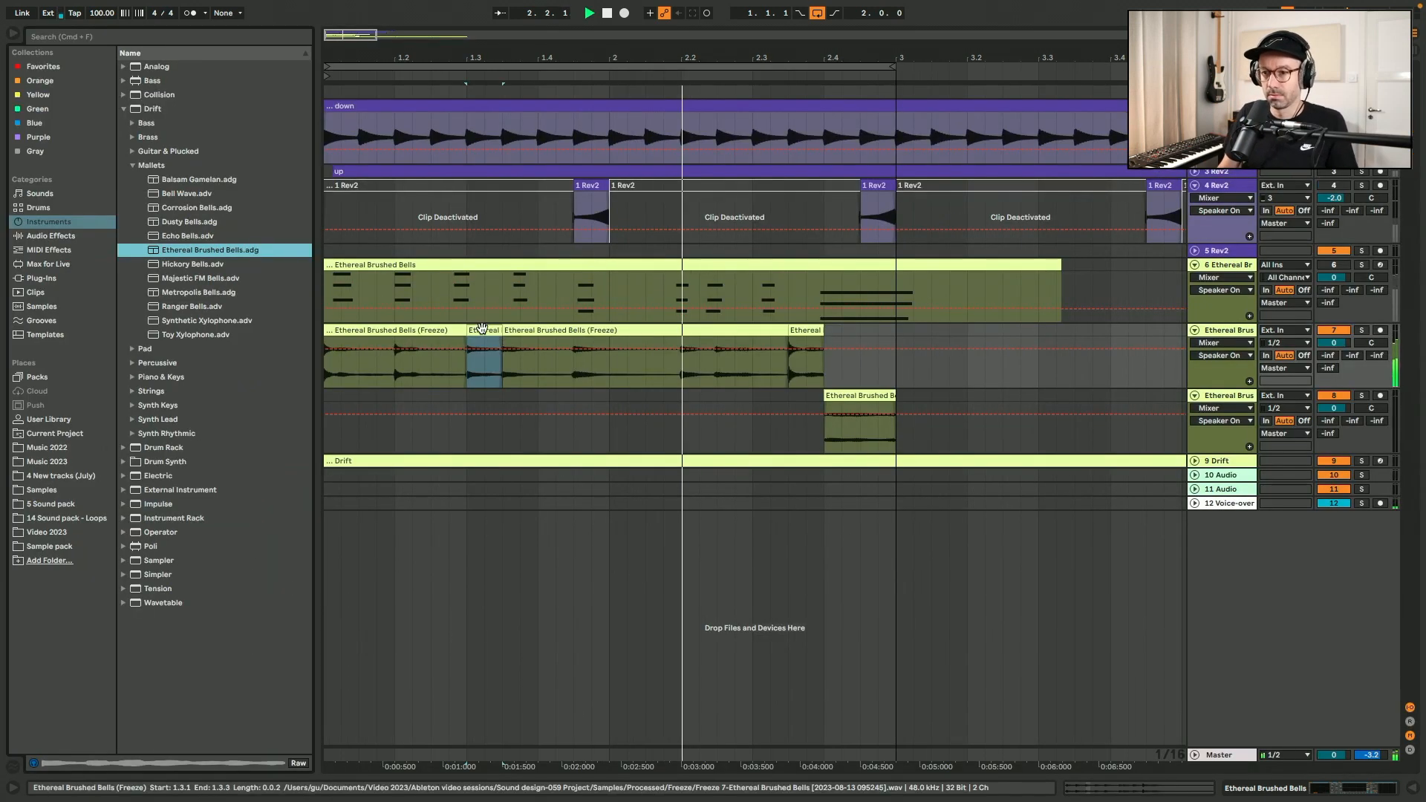
{"action": "key", "text": "space"}
{"action": "key", "text": "alt+super+b"}
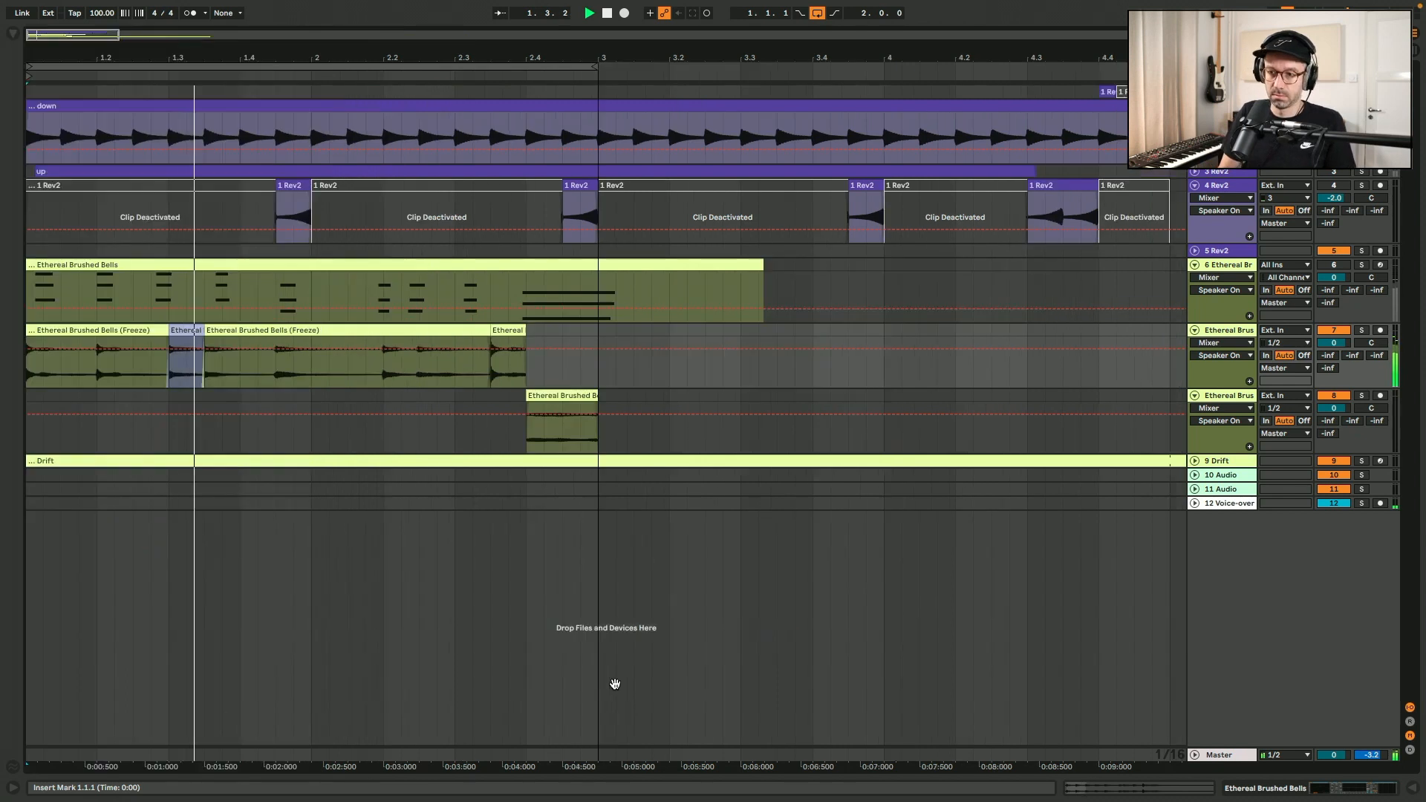
{"action": "key", "text": "alt+super+l"}
{"action": "key", "text": "alt+super+b"}
{"action": "key", "text": "alt+super+b"}
{"action": "key", "text": "alt+super+l"}
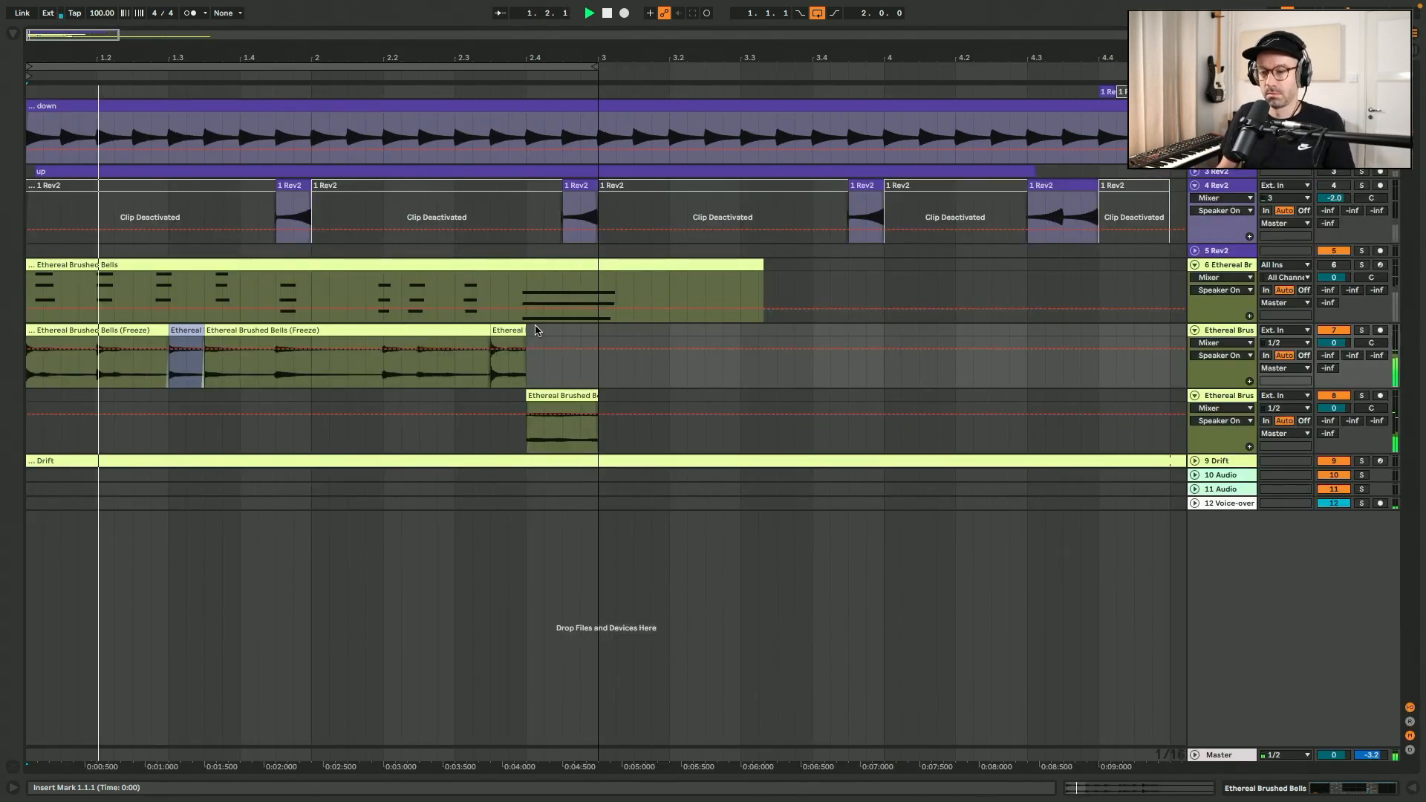
Transpose the lower track's reversed slice by +12 semitones and extend the upper track's final slice to 3.1.1.
{"action": "double_click", "coordinate": [562, 396]}
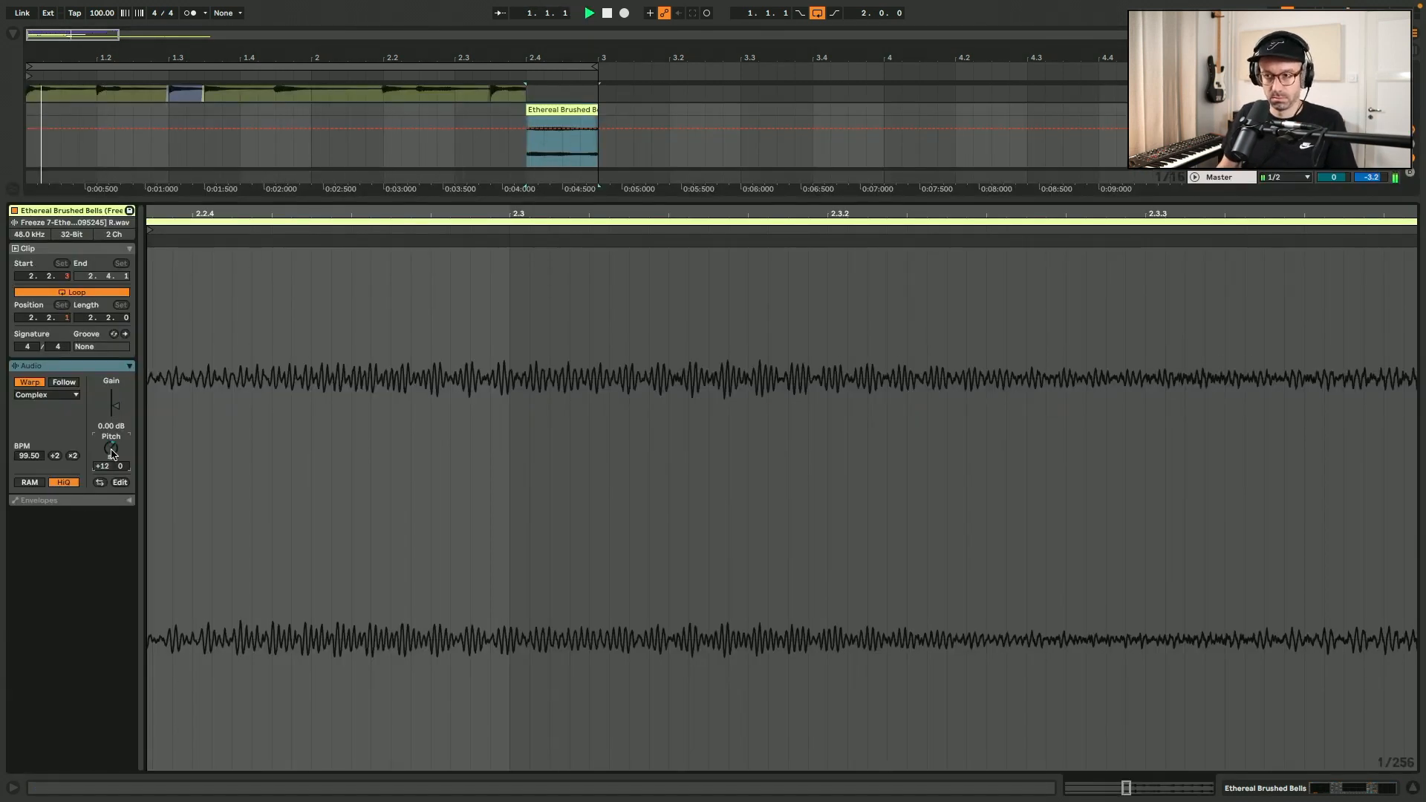
{"action": "key", "text": "shift+Tab"}
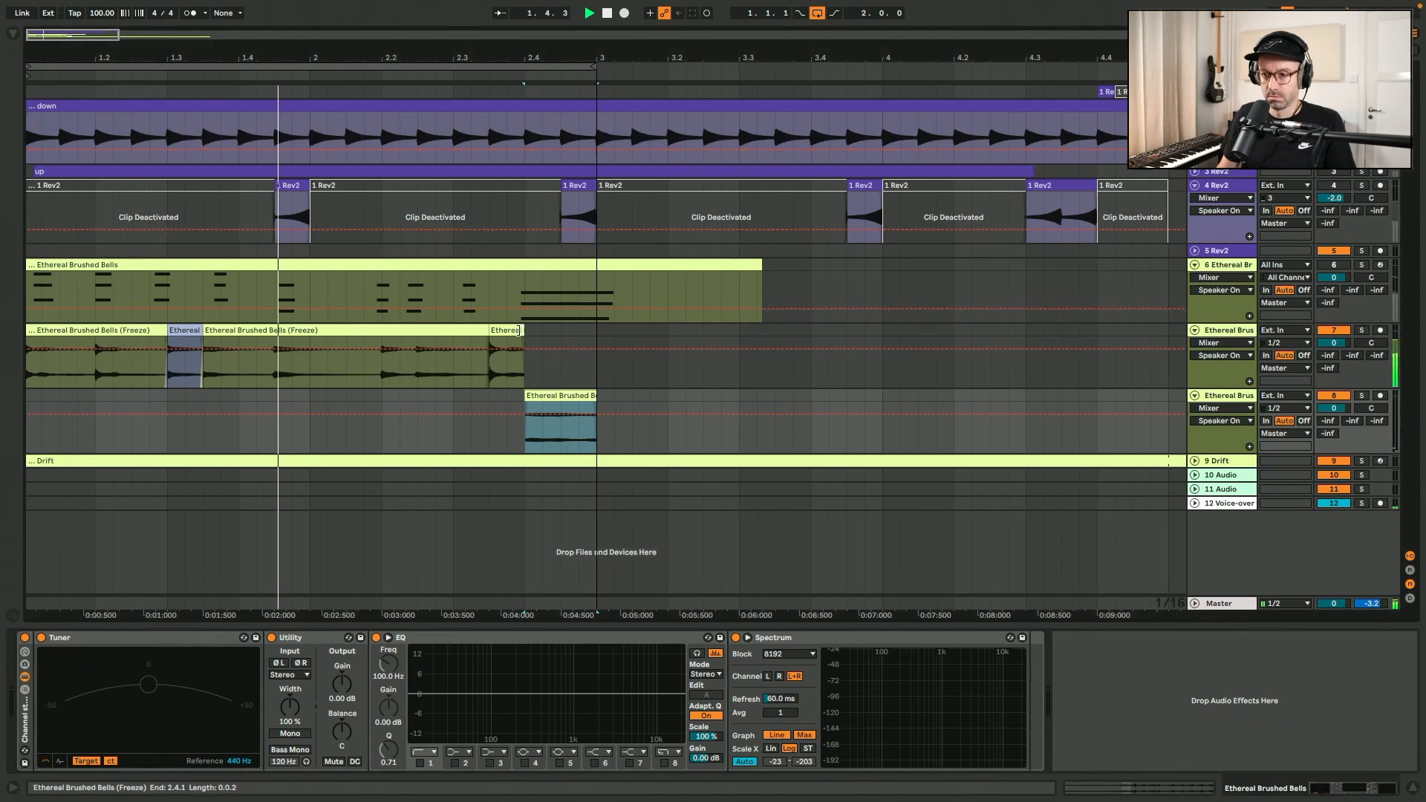
{"action": "left_click_drag", "start_coordinate": [521, 331], "coordinate": [600, 335]}
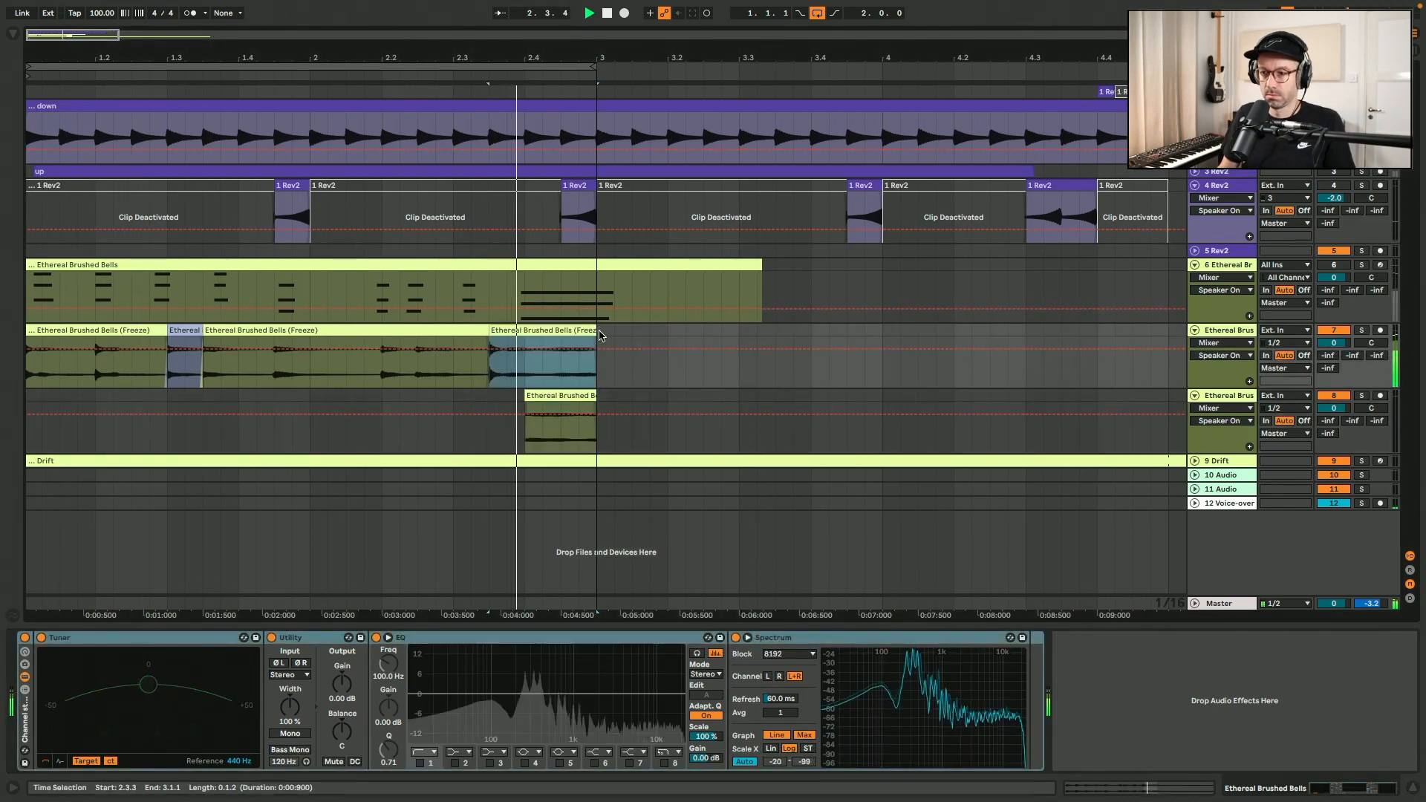
{"action": "left_click", "coordinate": [568, 396]}
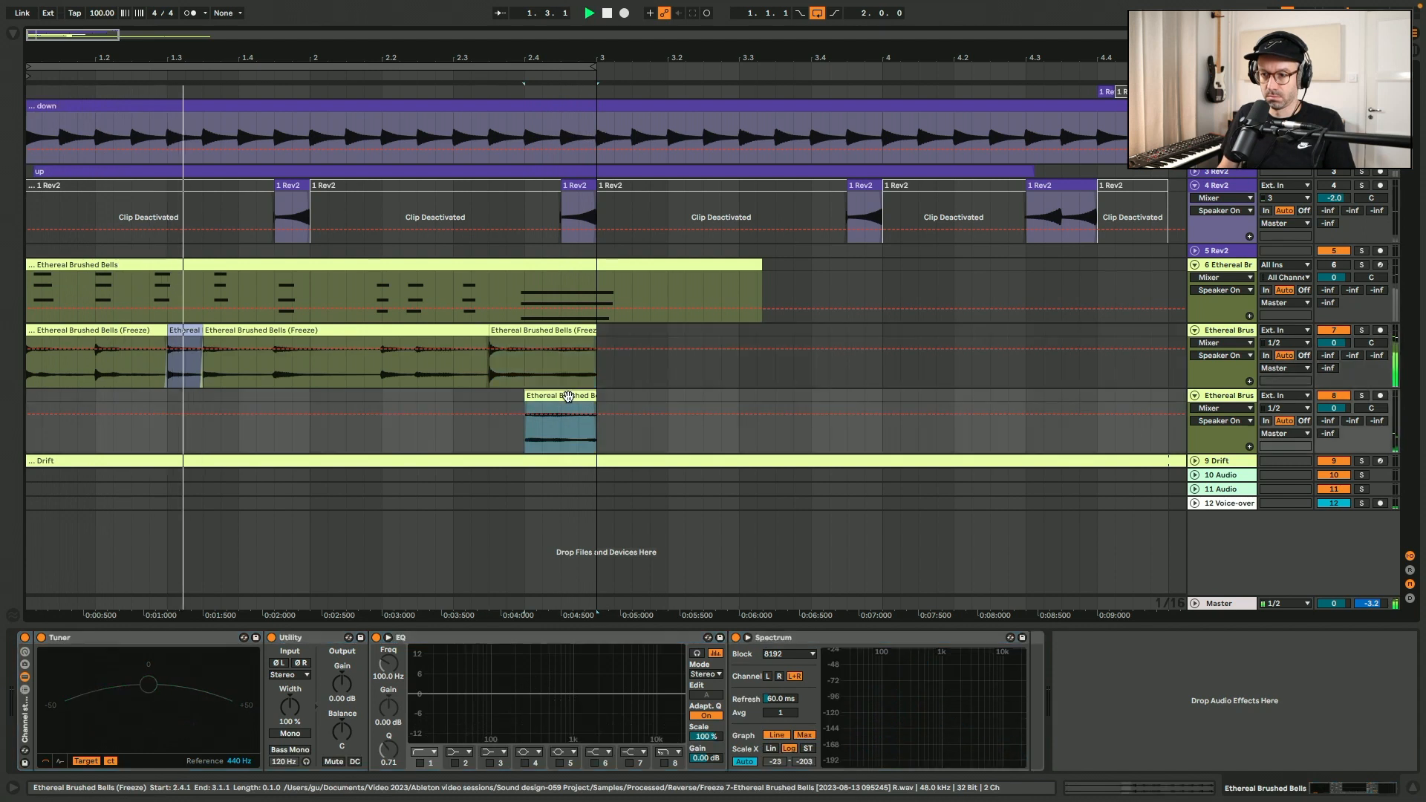
Chop the lower reversed slice between 2.4.1 and 3.1.1 into a stutter by deactivating every second 1/32 segment.
{"action": "left_click", "coordinate": [543, 441]}
{"action": "scroll", "coordinate": [543, 443], "scroll_direction": "up", "scroll_amount": 2}
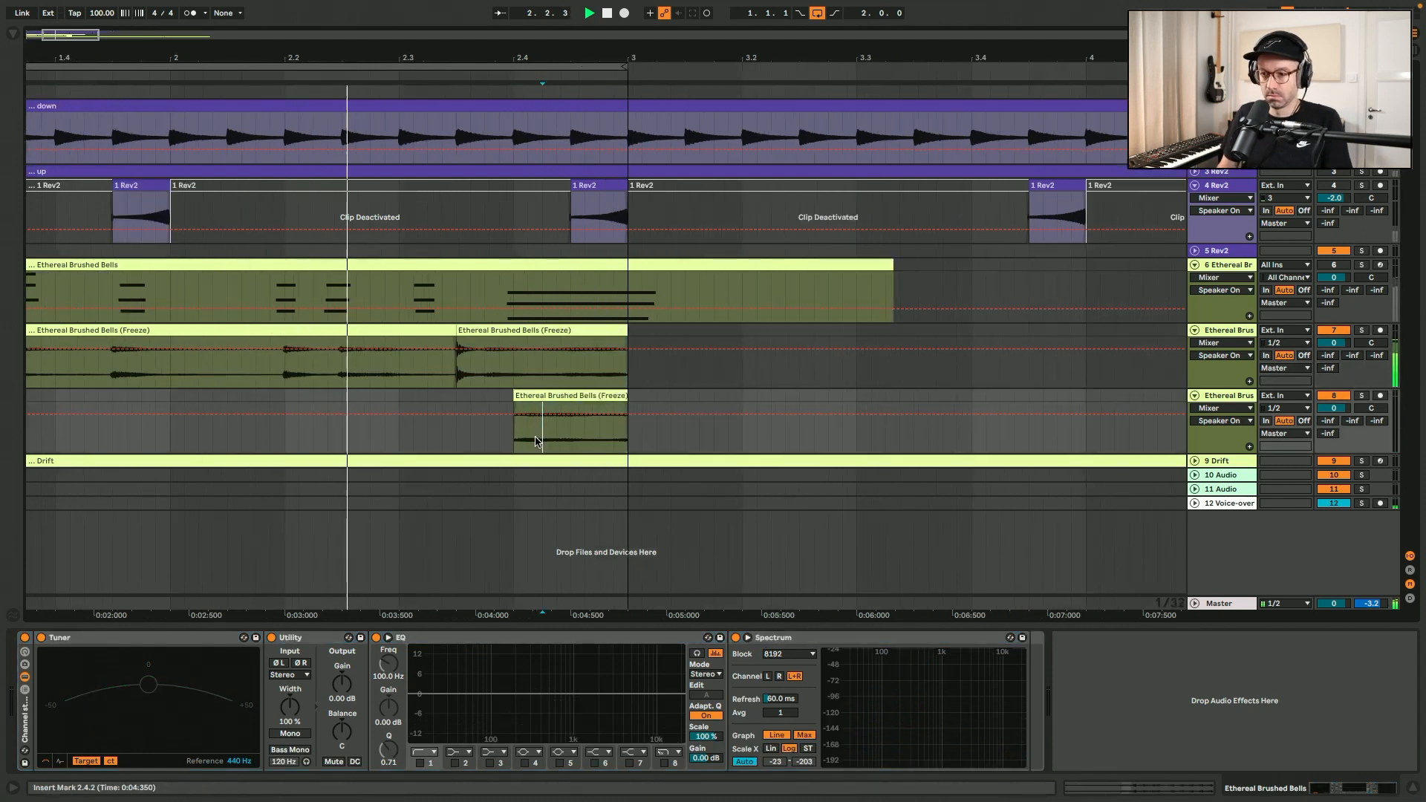
{"action": "left_click_drag", "start_coordinate": [535, 437], "coordinate": [595, 441]}
{"action": "key", "text": "0"}
{"action": "key", "text": "0"}
{"action": "key", "text": "0"}
{"action": "left_click", "coordinate": [469, 445]}
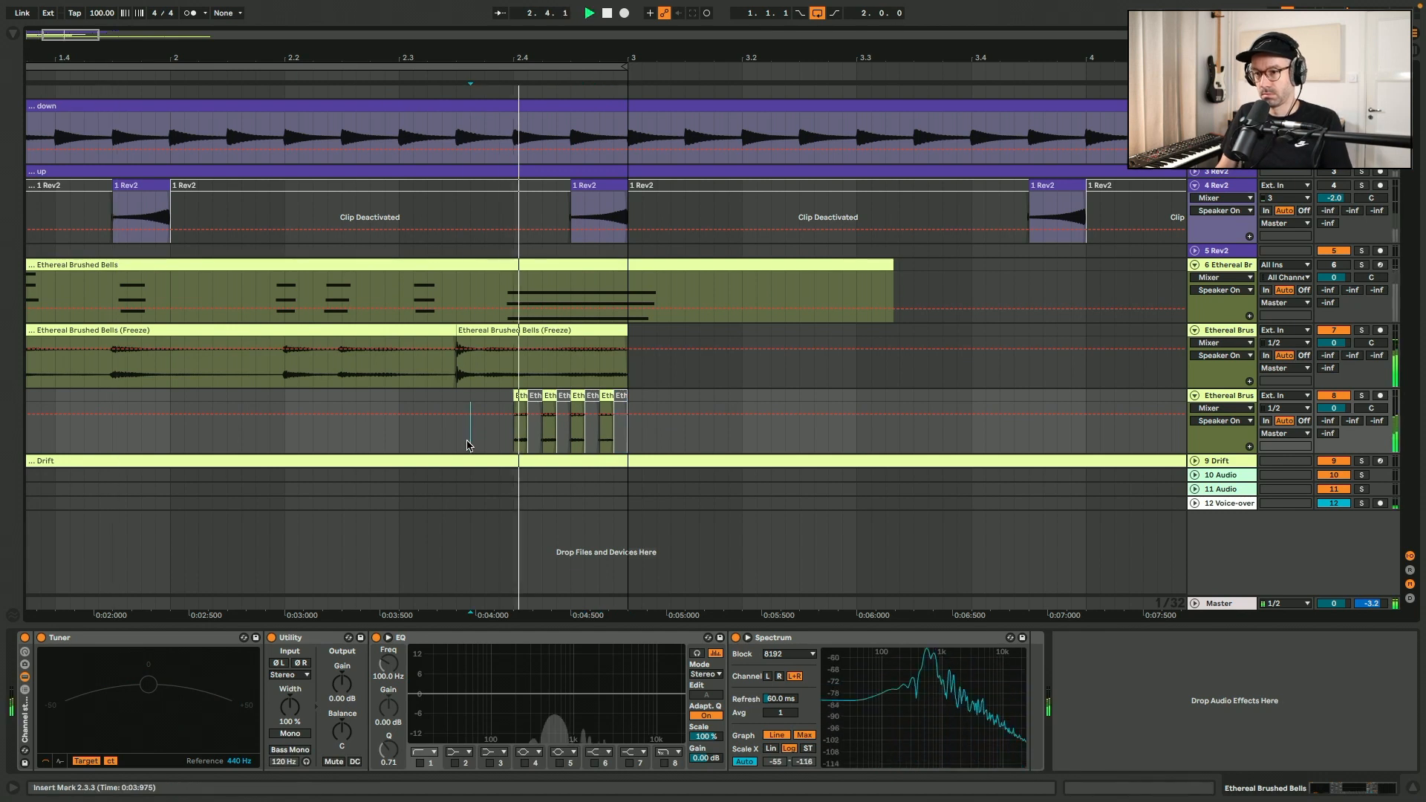
Copy the upper bells chord from 1.4.3 to 2.2.1 onto the lower track, reverse it and play the loop.
{"action": "scroll", "coordinate": [469, 445], "scroll_direction": "down", "scroll_amount": 3}
{"action": "scroll", "coordinate": [469, 446], "scroll_direction": "left", "scroll_amount": 1}
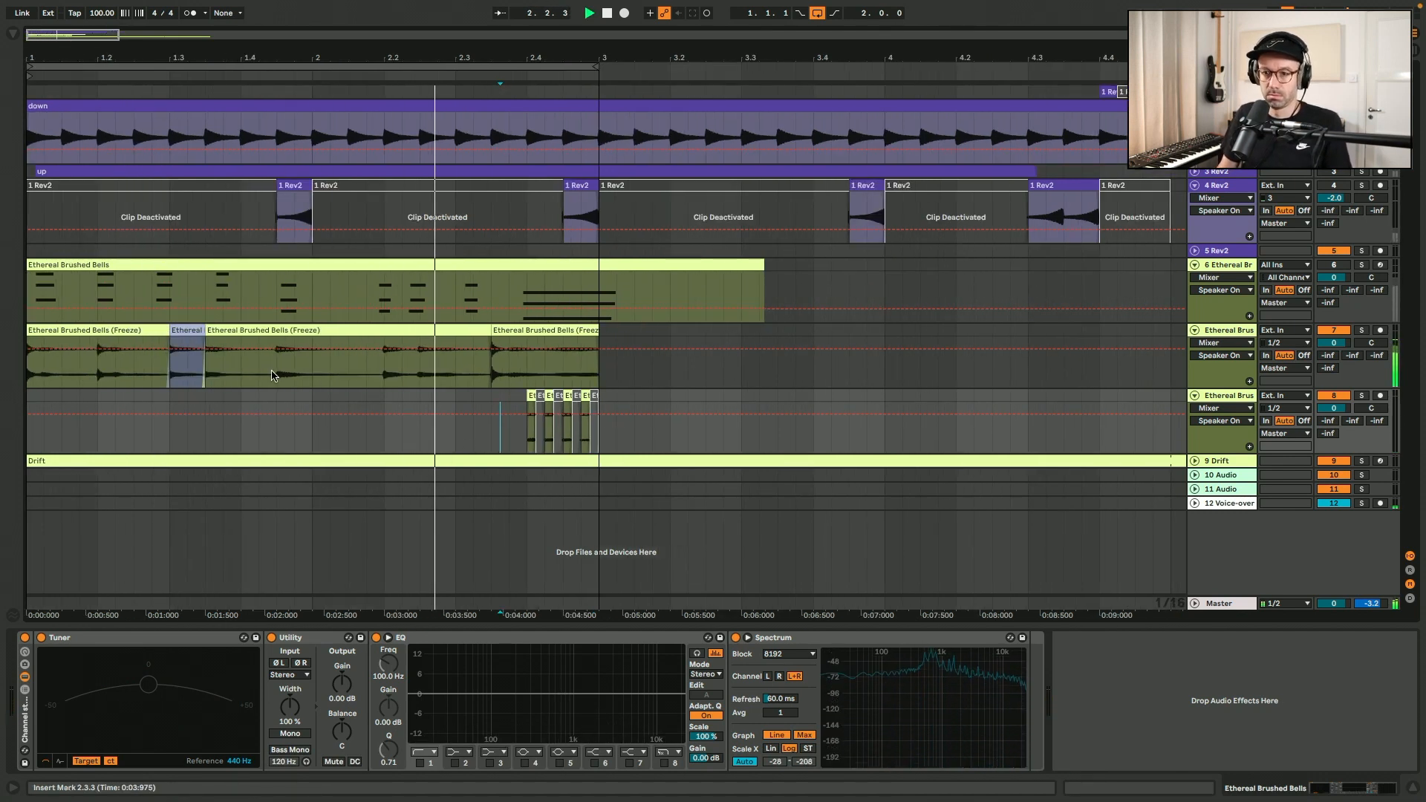
{"action": "left_click_drag", "start_coordinate": [356, 331], "coordinate": [357, 401]}
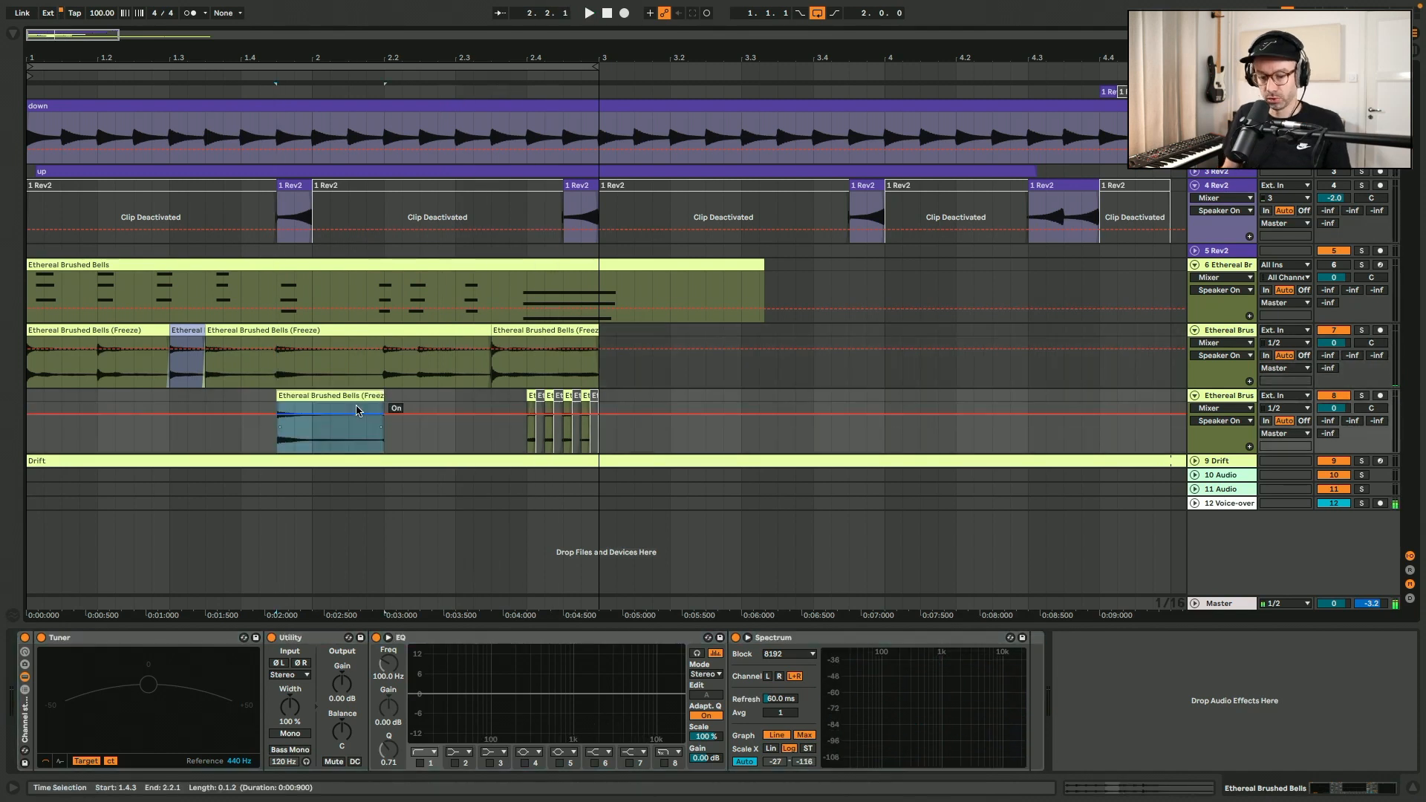
{"action": "left_click", "coordinate": [239, 407]}
{"action": "key", "text": "space"}
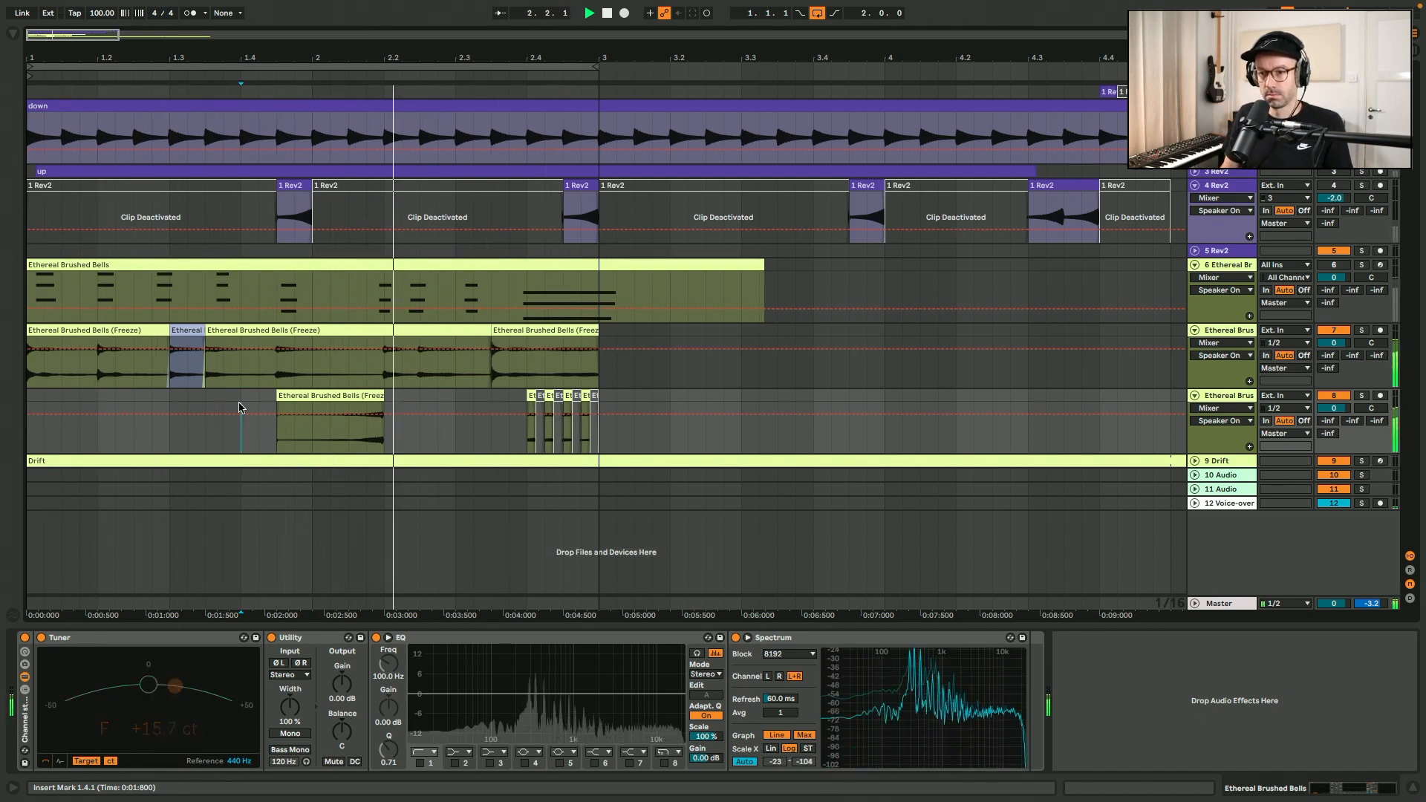
Enable the first EQ band as a low cut on the lower bells track and set its frequency to 300 Hz.
{"action": "left_click", "coordinate": [301, 399]}
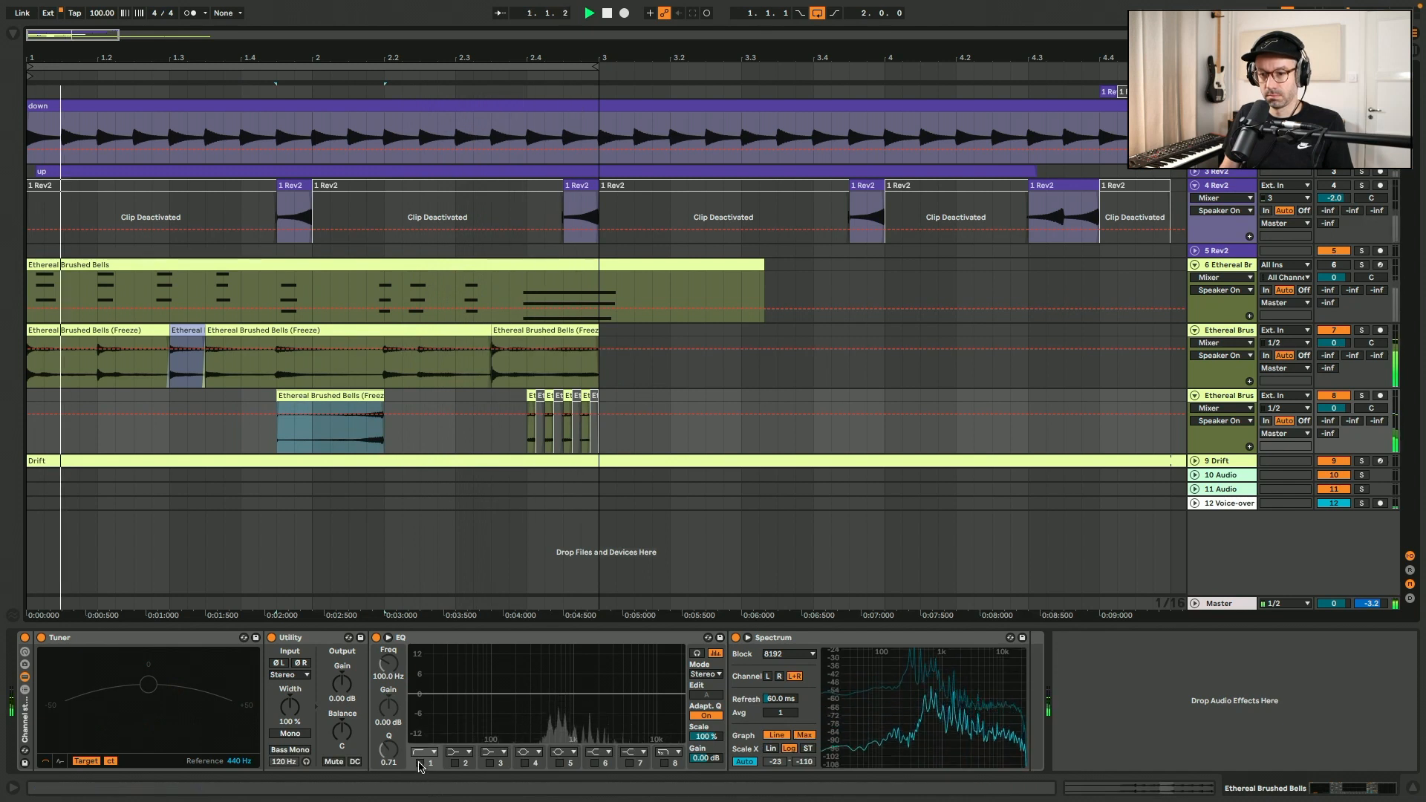
{"action": "left_click_drag", "start_coordinate": [388, 667], "coordinate": [392, 661]}
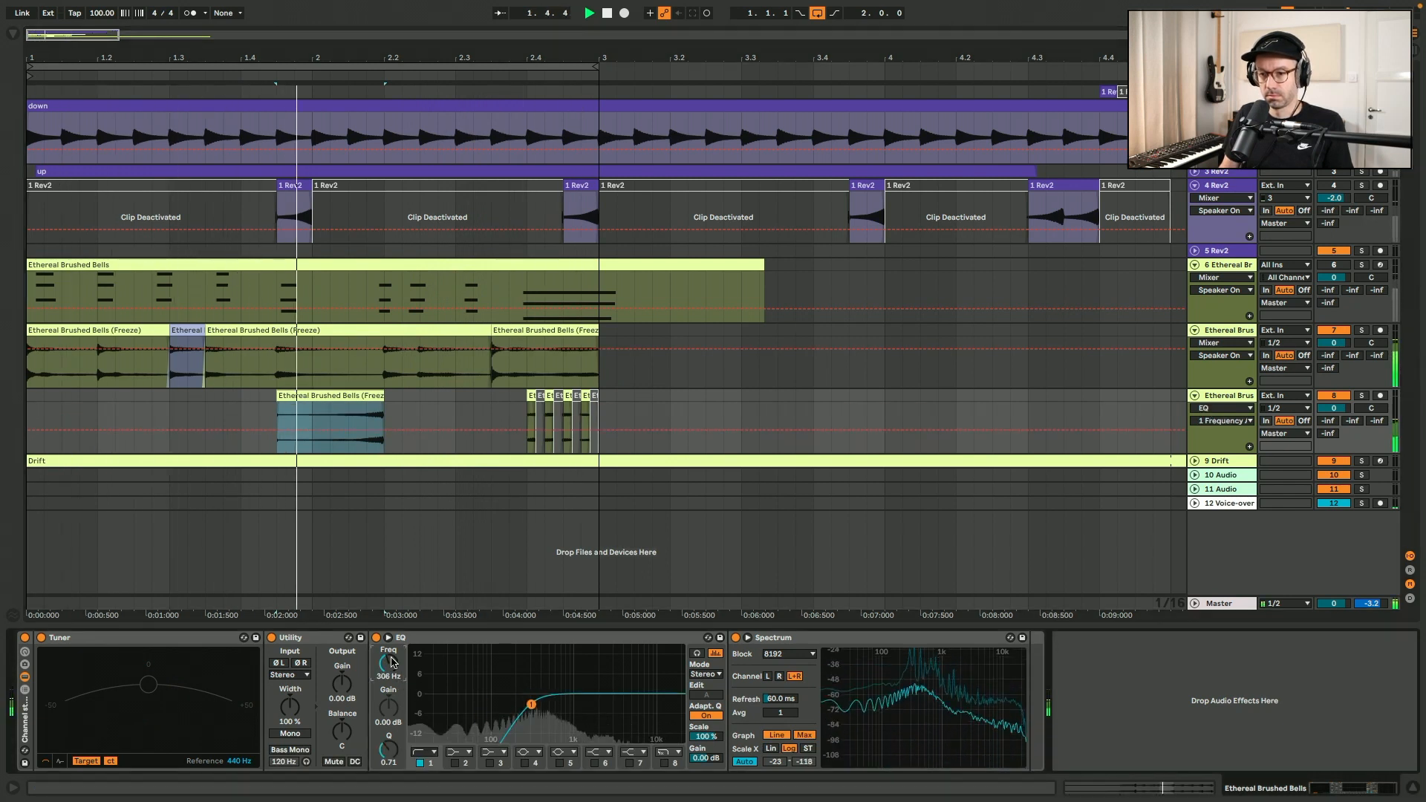
{"action": "type", "text": "300"}
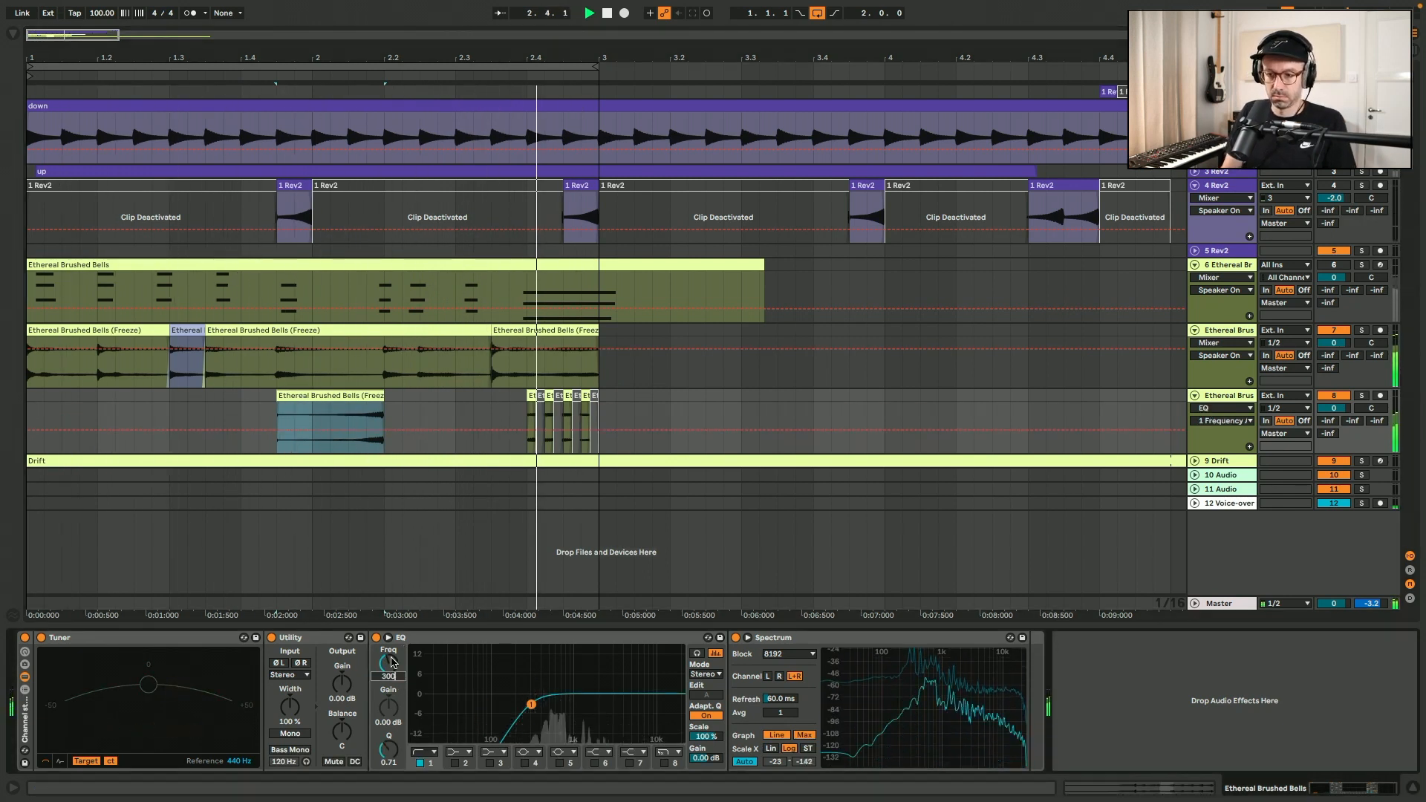
{"action": "key", "text": "Return"}
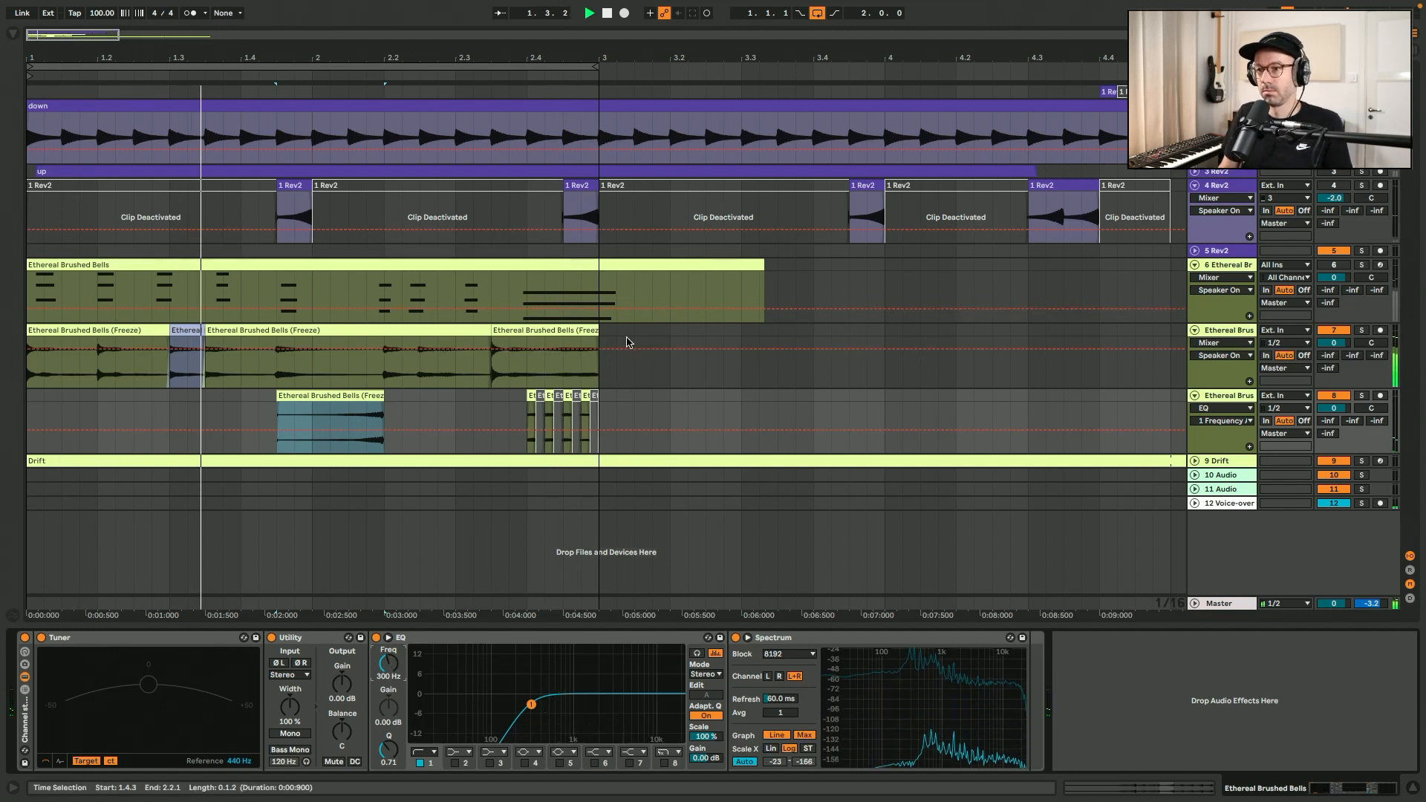
Duplicate bars 1.1.1 to 3.1.1 of both bells audio tracks directly after themselves and set the loop length to 4 bars.
{"action": "left_click", "coordinate": [582, 329]}
{"action": "key", "text": "space"}
{"action": "left_click", "coordinate": [37, 330]}
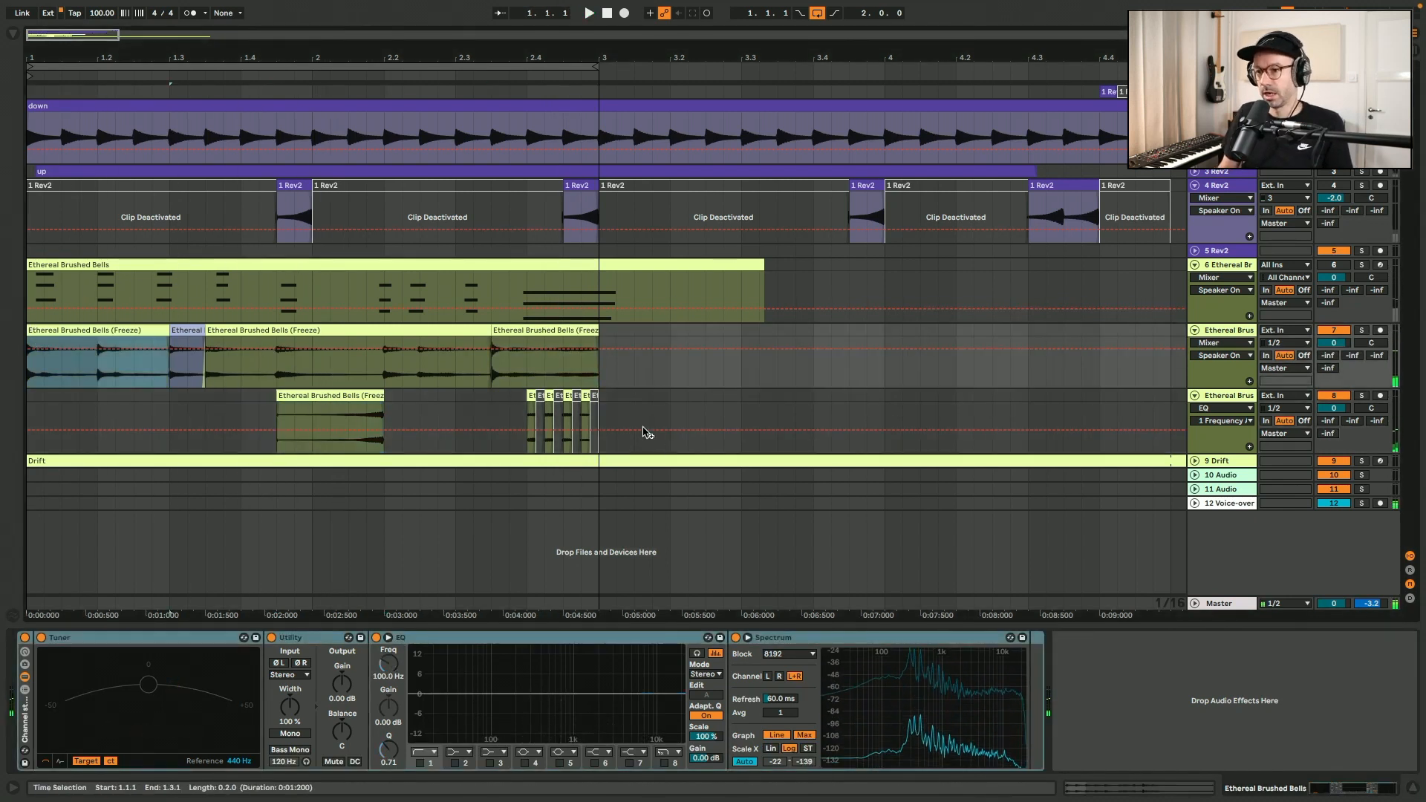
{"action": "left_click", "coordinate": [605, 401], "text": "shift"}
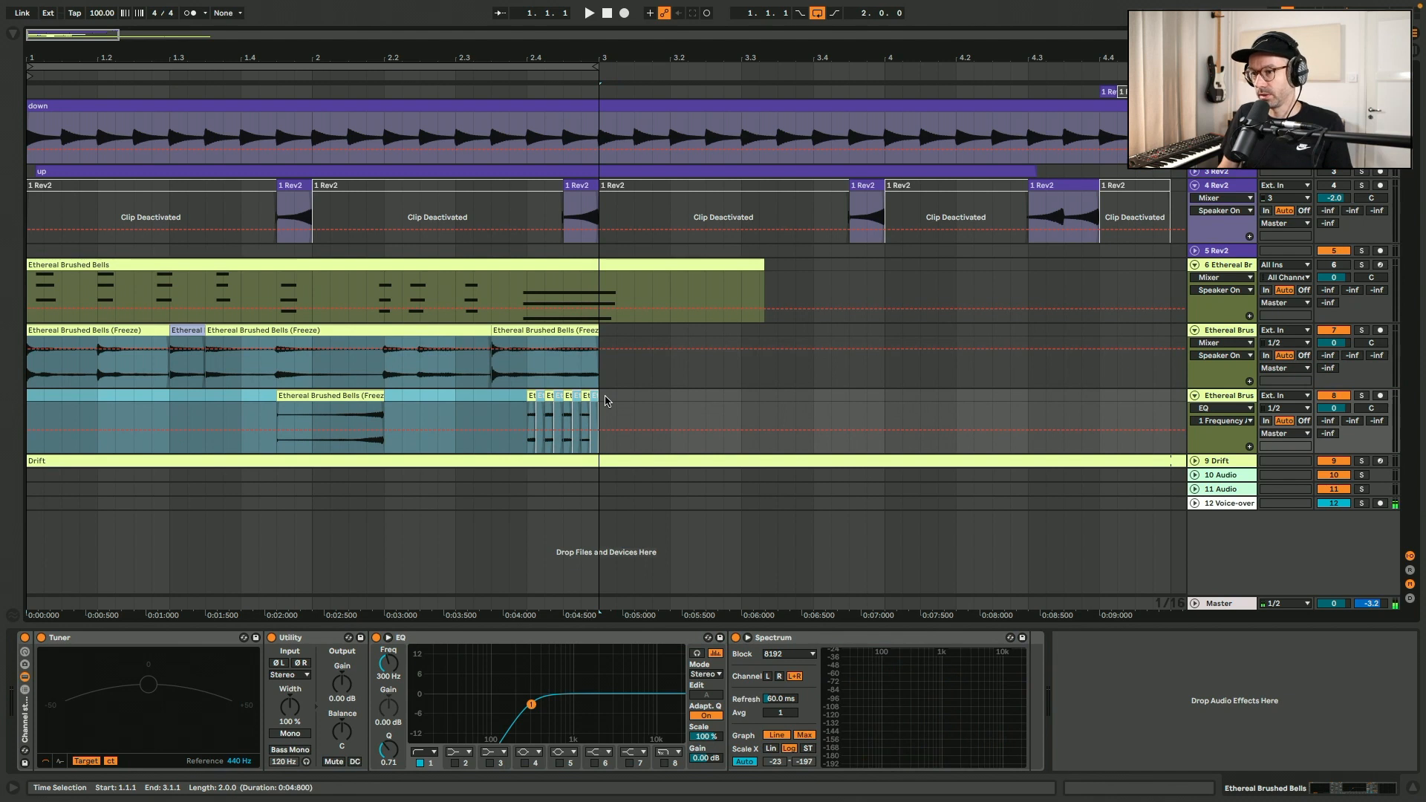
{"action": "key", "text": "ctrl+d"}
{"action": "left_click", "coordinate": [860, 13]}
{"action": "type", "text": "4"}
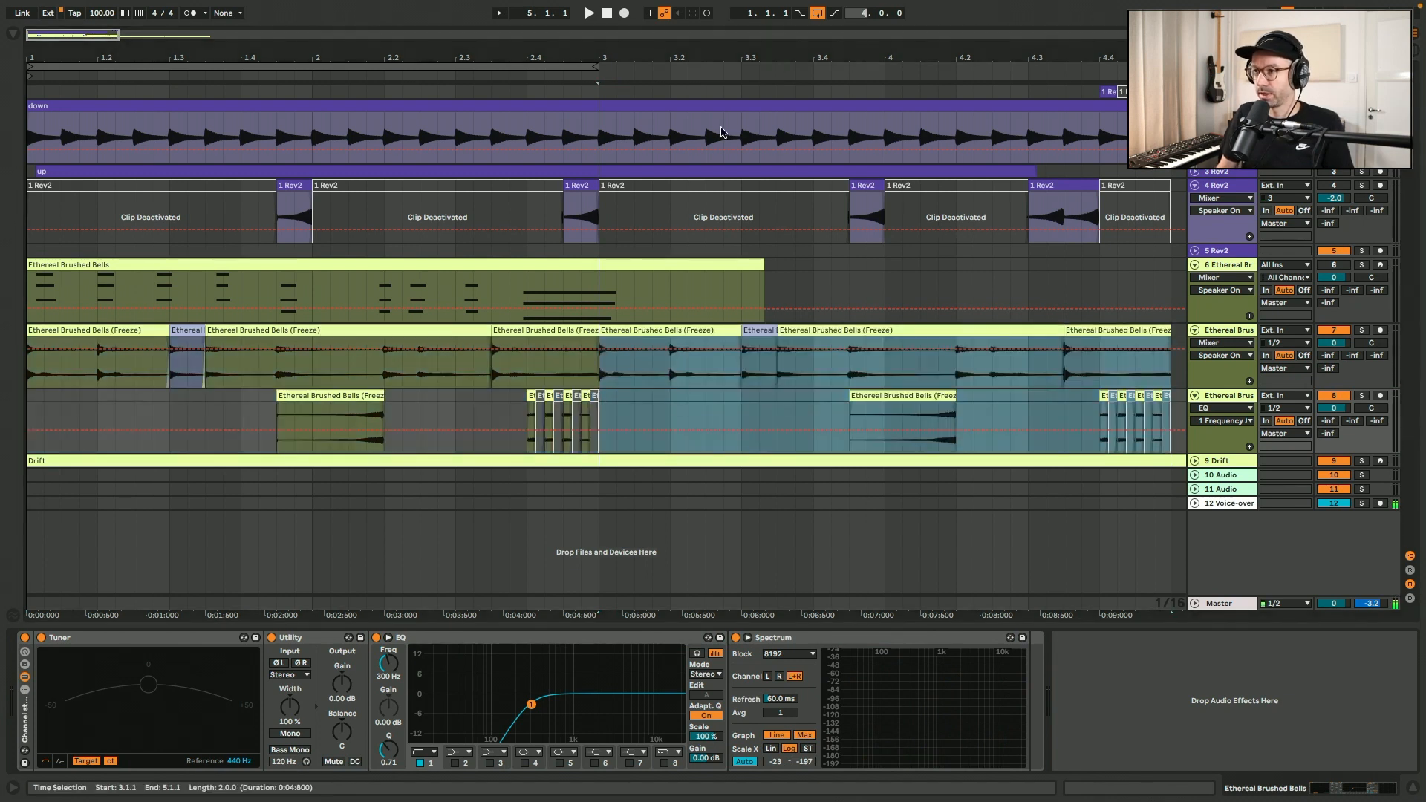
Remove the first set of stutter slices before 3.1.1 on the lower bells track and play the four-bar loop.
{"action": "left_click", "coordinate": [1080, 412]}
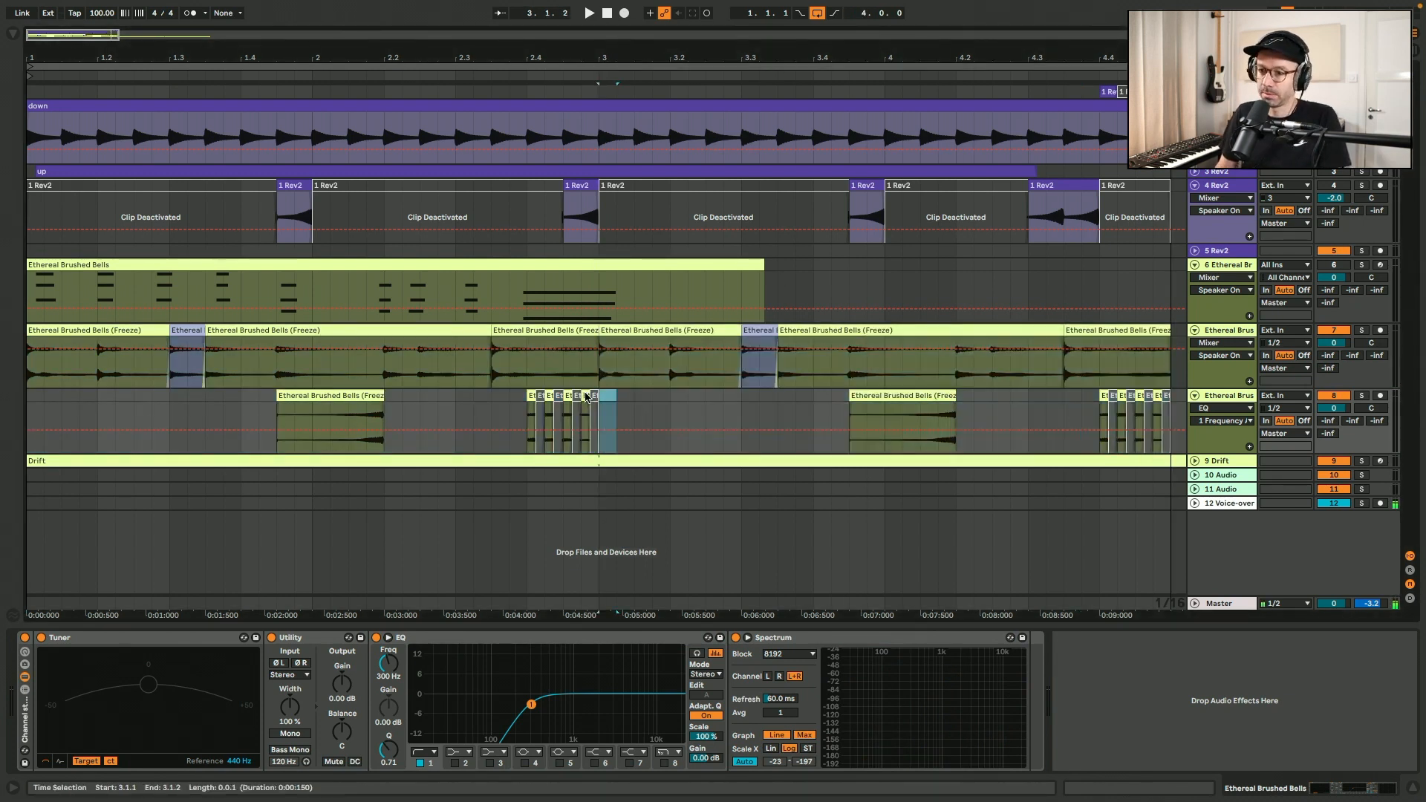
{"action": "left_click_drag", "start_coordinate": [586, 397], "coordinate": [450, 406]}
{"action": "key", "text": "space"}
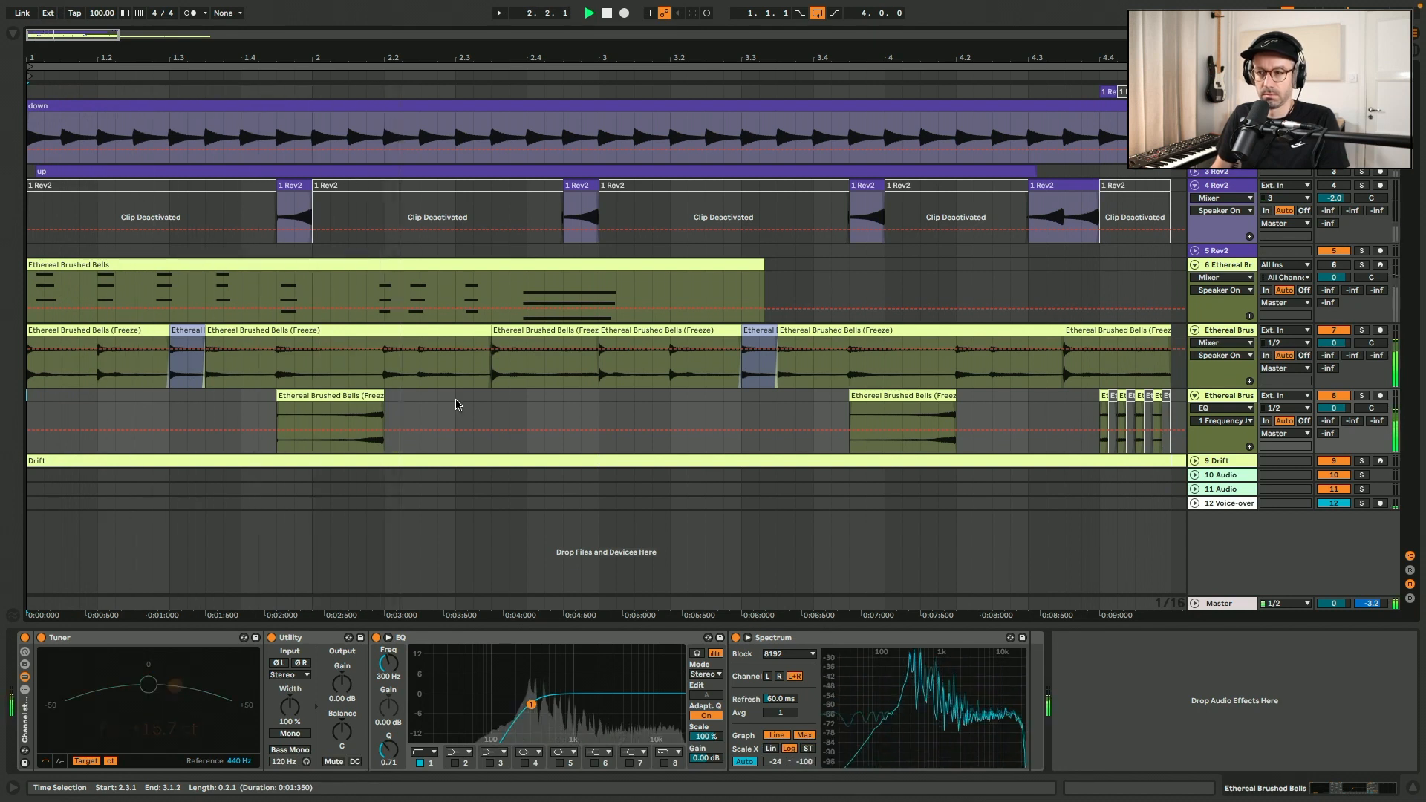
Deactivate the upper bells audio from 3.4.3 to 4.2.1, above the repeated reversed chord, and listen to the loop.
{"action": "left_click_drag", "start_coordinate": [846, 366], "coordinate": [947, 368]}
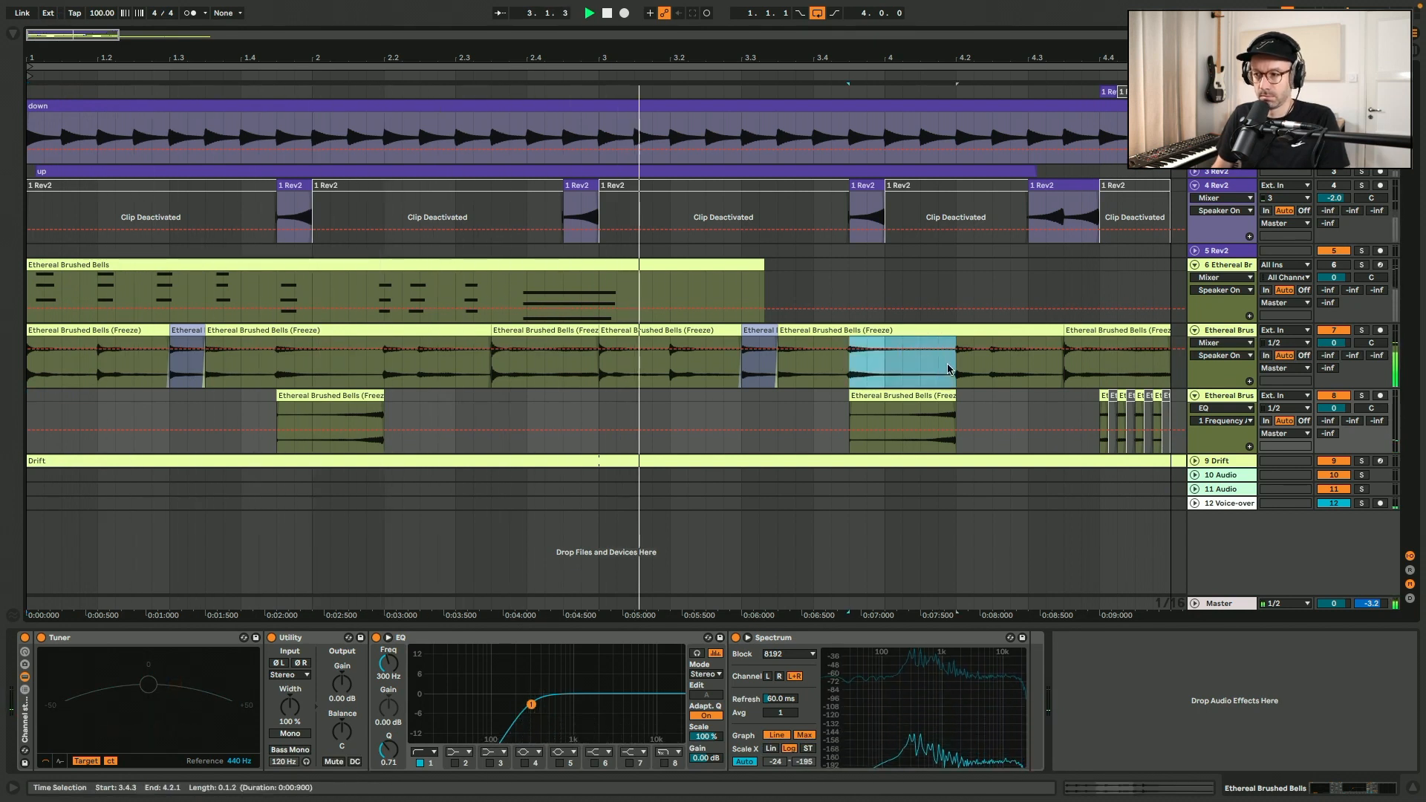
{"action": "key", "text": "0"}
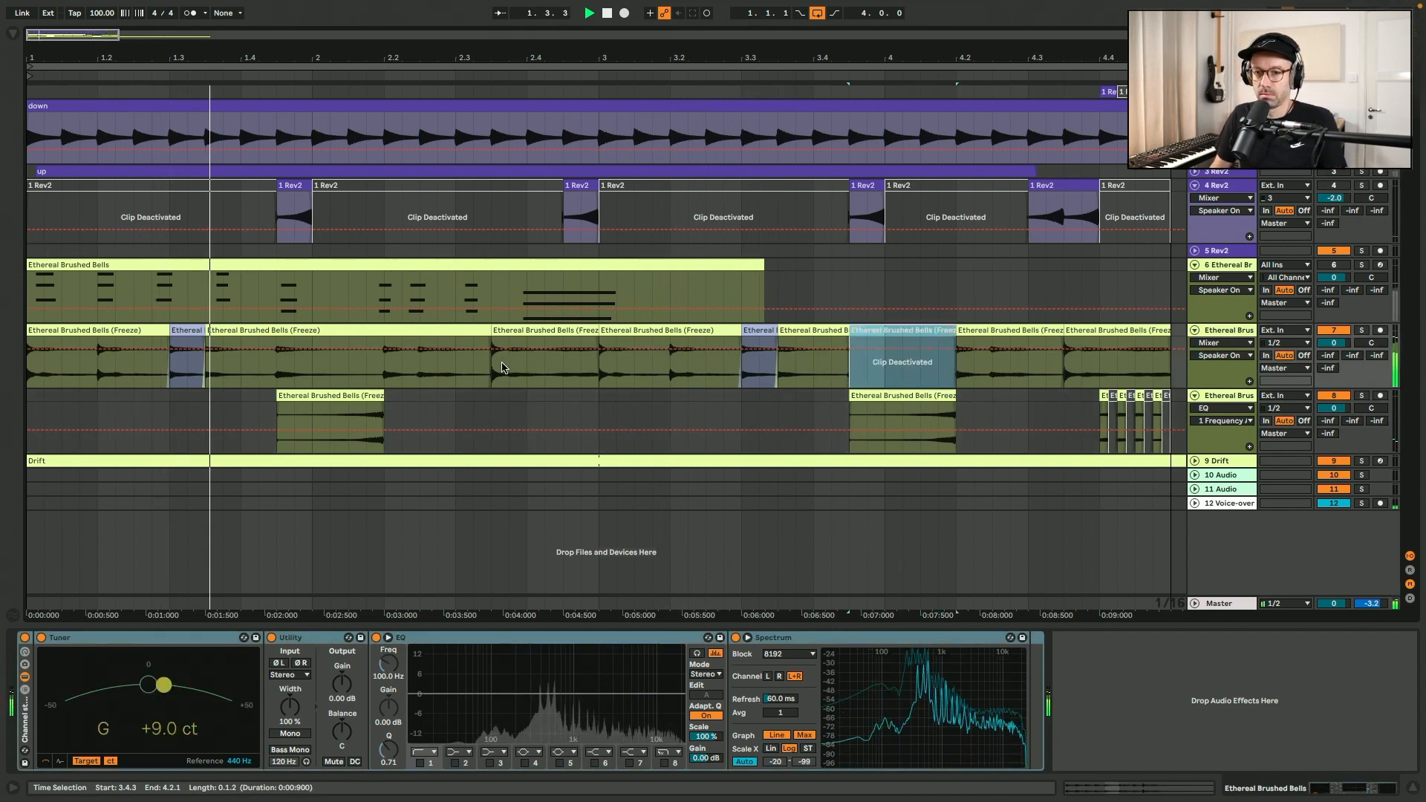
{"action": "left_click_drag", "start_coordinate": [332, 379], "coordinate": [30, 505]}
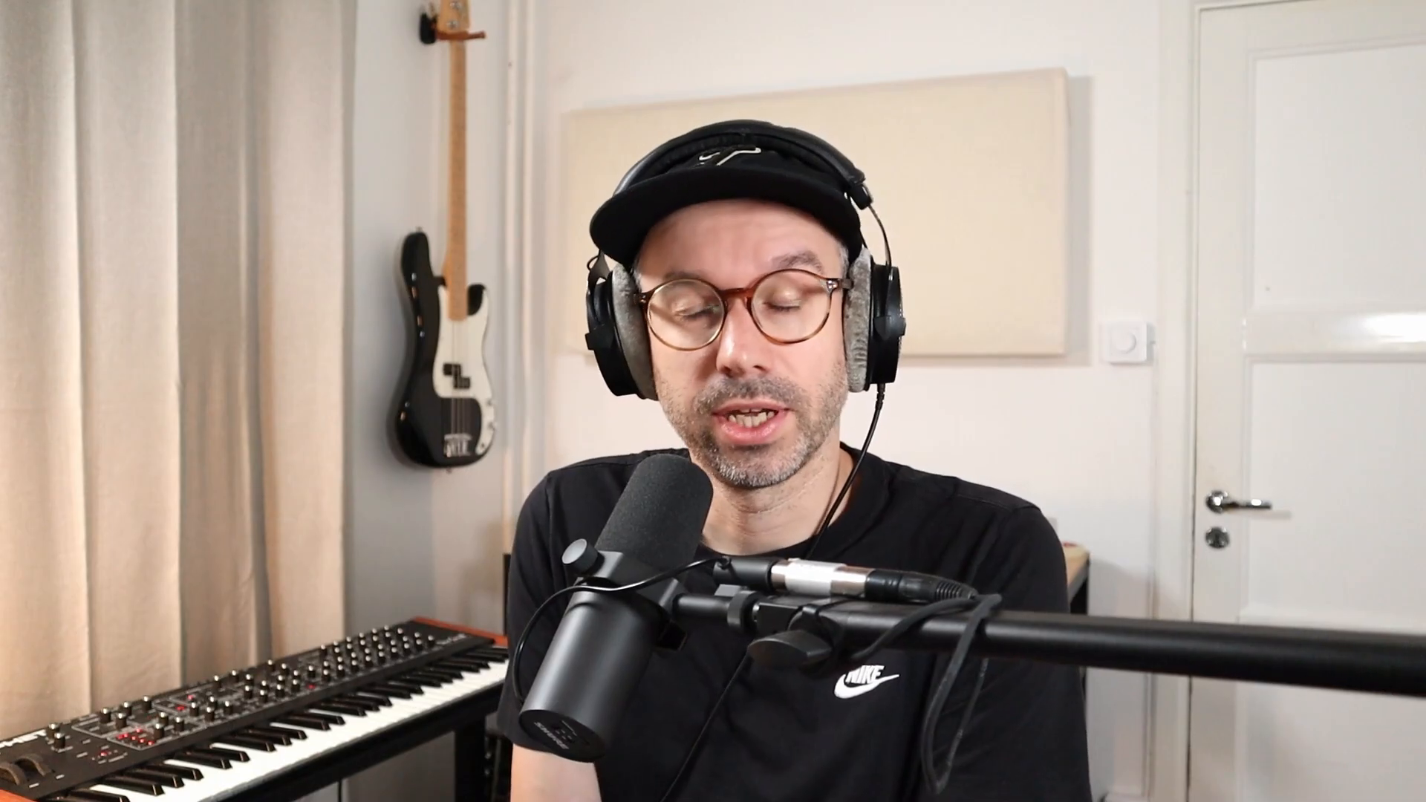